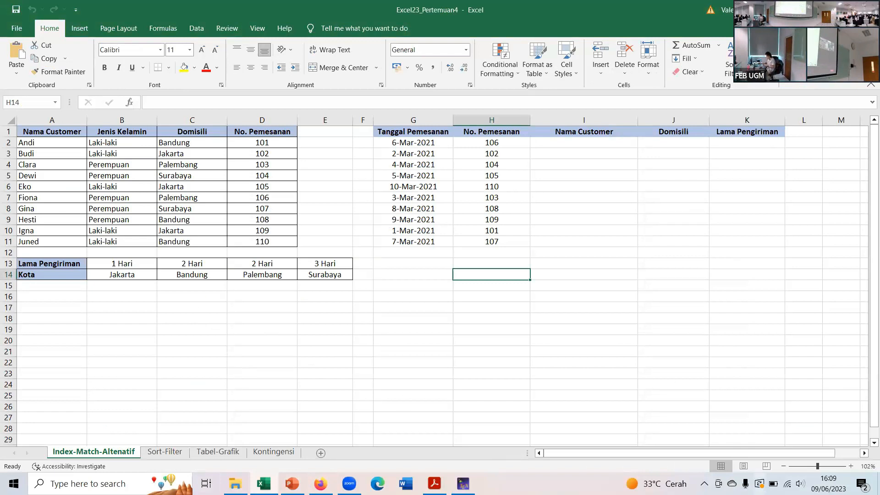
Step: Begin an INDEX formula in cell I2 that uses the absolute range $A$2:$D$11 as its array
left_click_drag(817, 466, 823, 469)
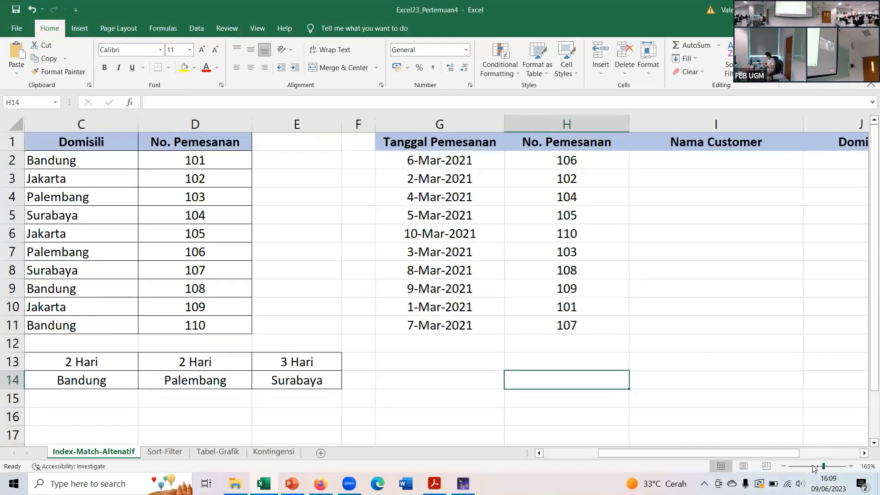
left_click_drag(697, 451, 651, 452)
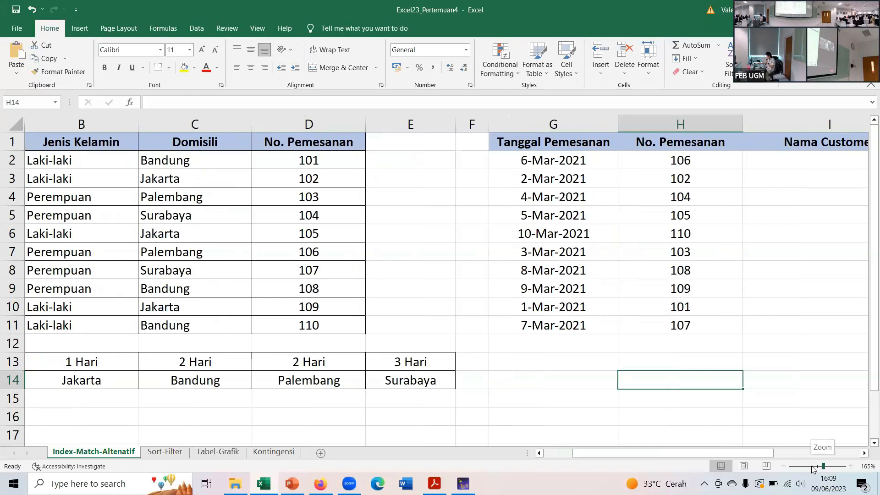
left_click_drag(822, 467, 818, 467)
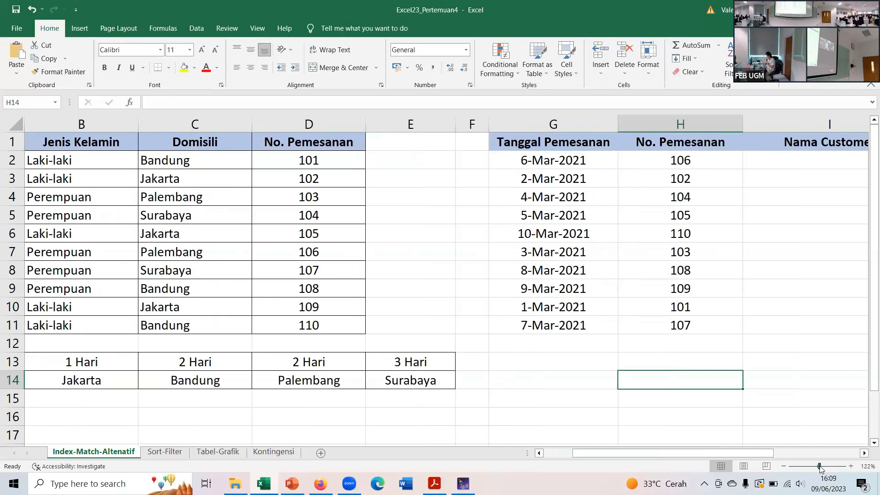
left_click(659, 148)
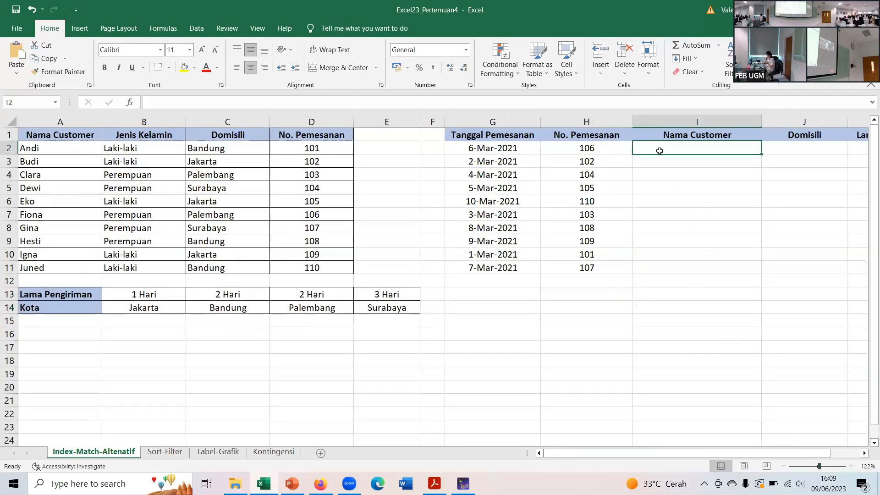
type("=index(")
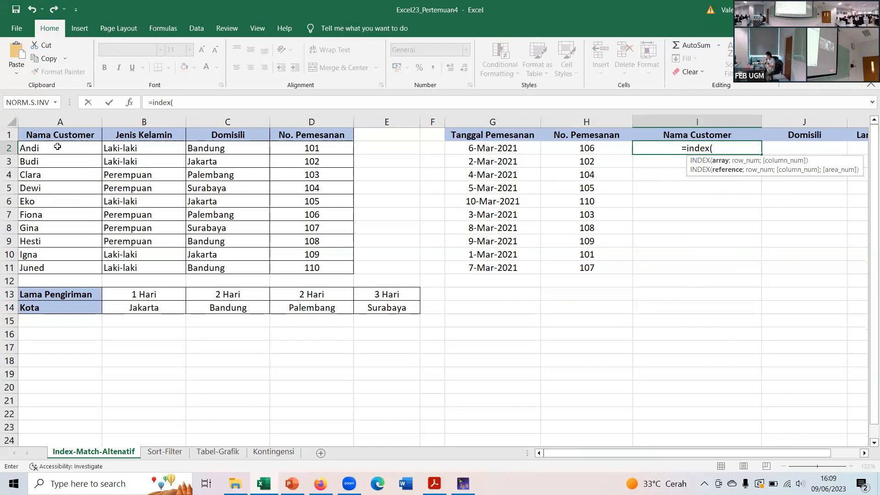
left_click_drag(58, 146, 293, 267)
key("F4")
type(";")
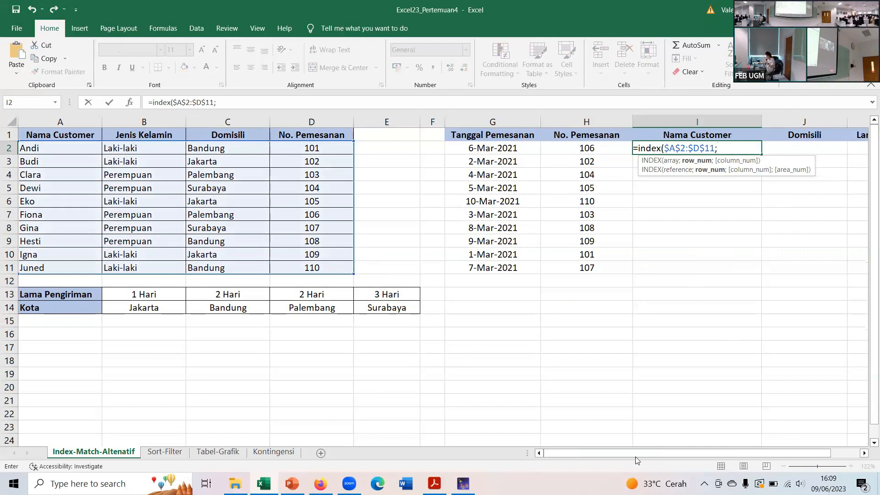
Step: Complete the I2 formula with MATCH(H2;$D$2:$D$12;0) as the row number and 1 as the column number
type("mat")
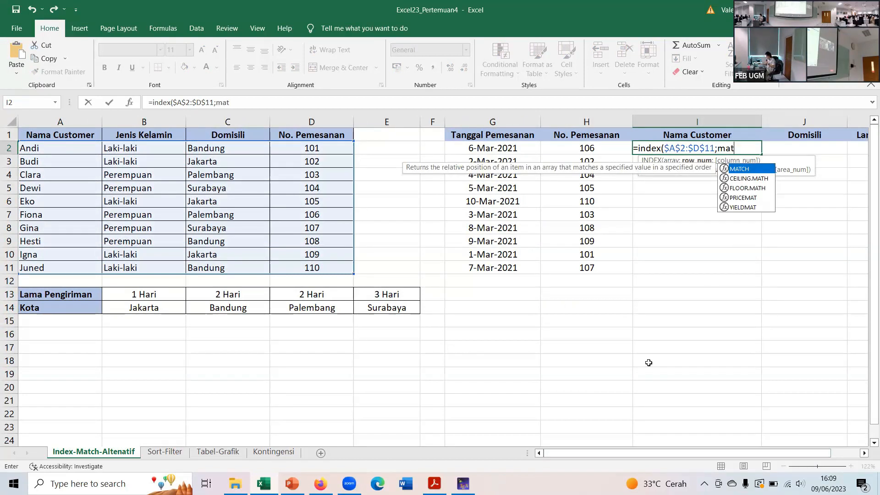
type("ch(")
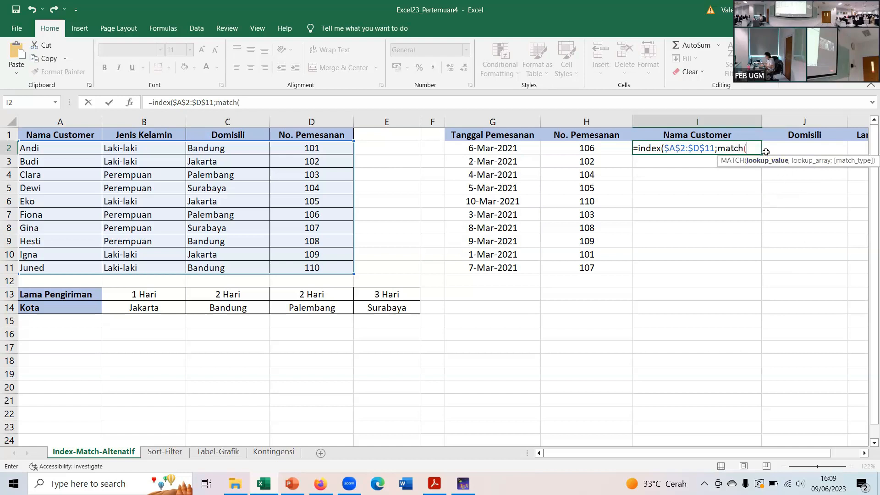
left_click(584, 148)
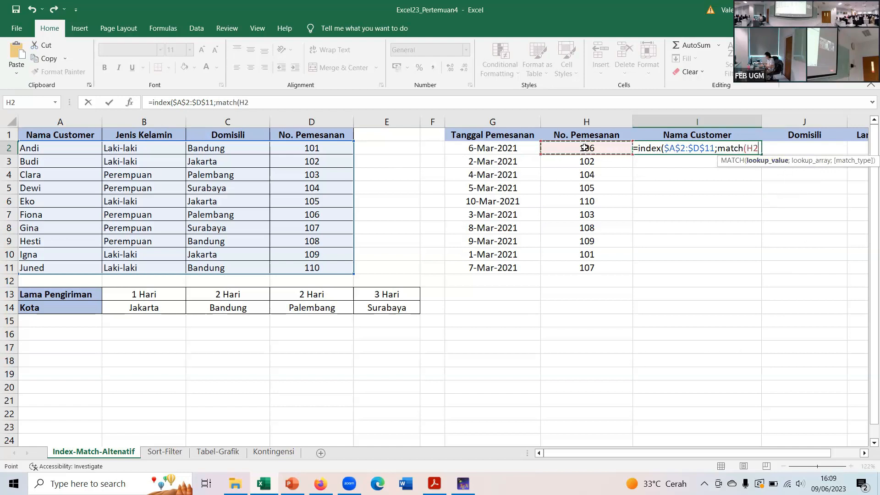
type(";")
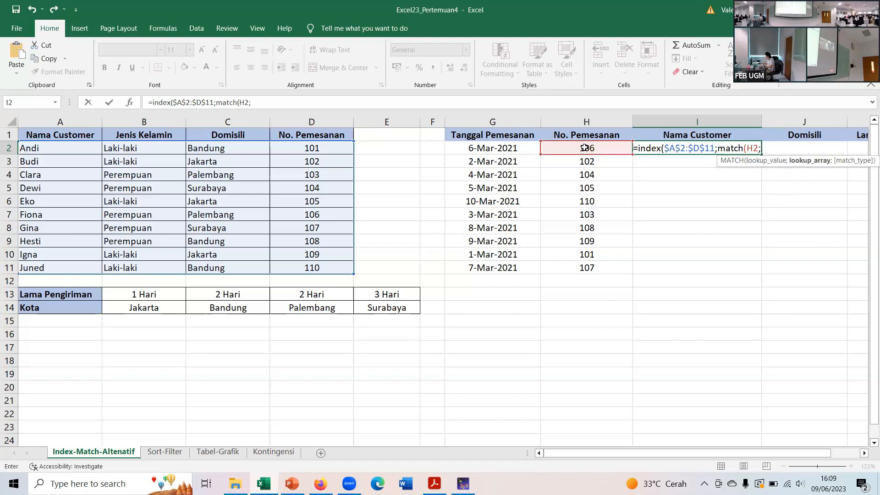
left_click_drag(309, 146, 315, 277)
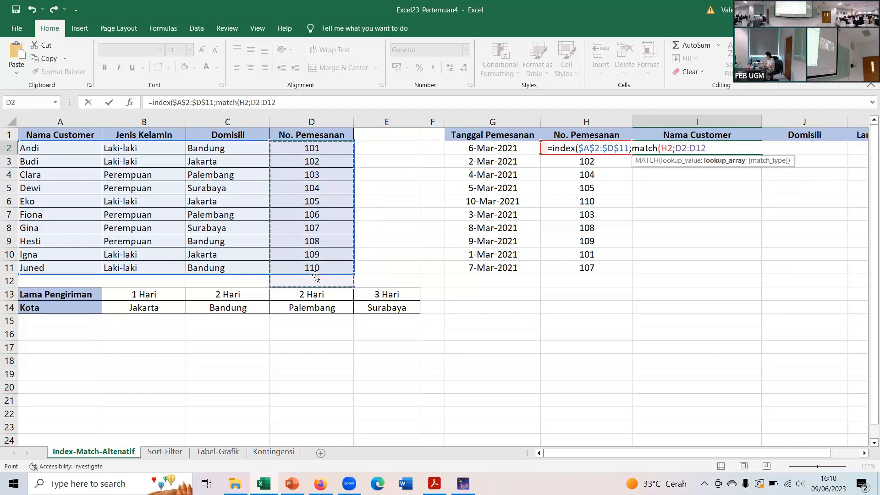
key("F4")
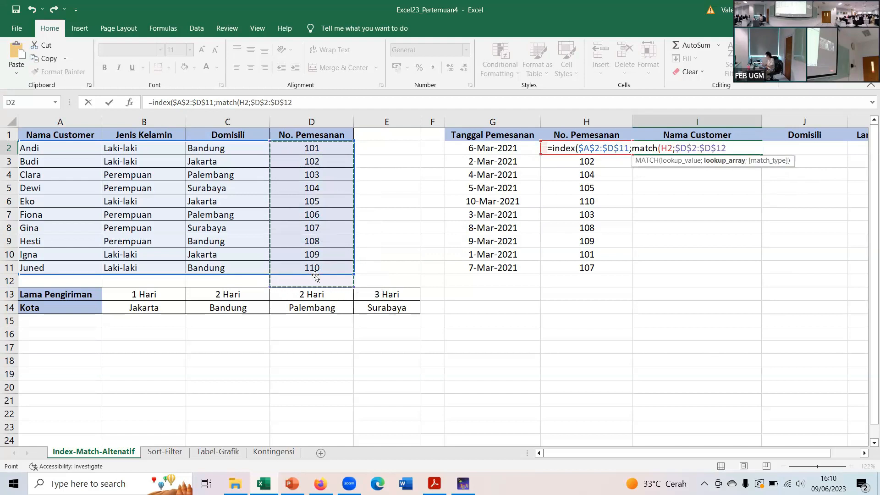
type(";")
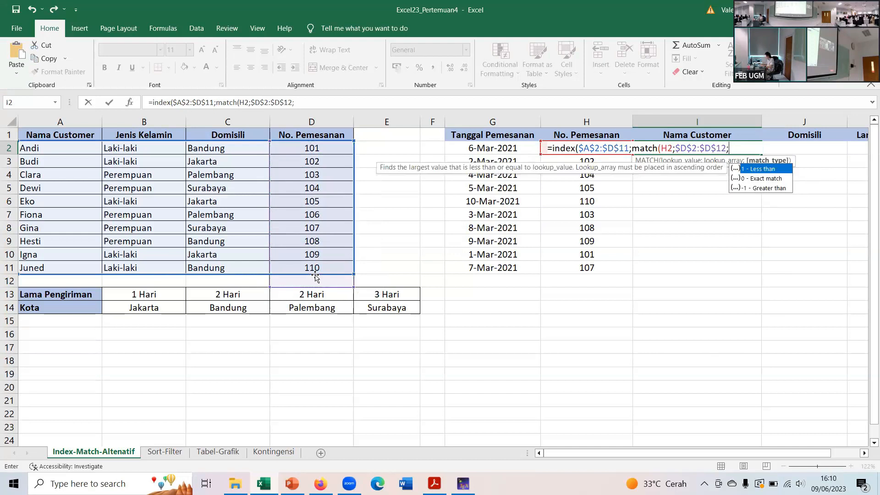
type("0)")
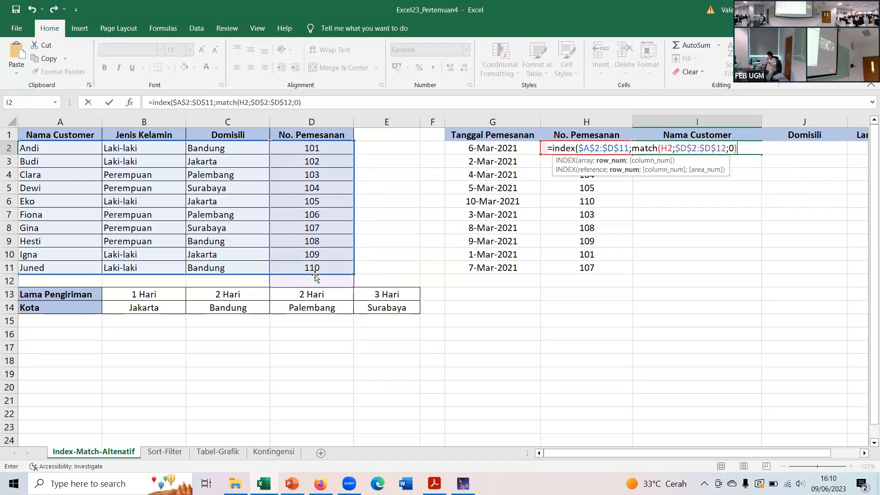
type(";")
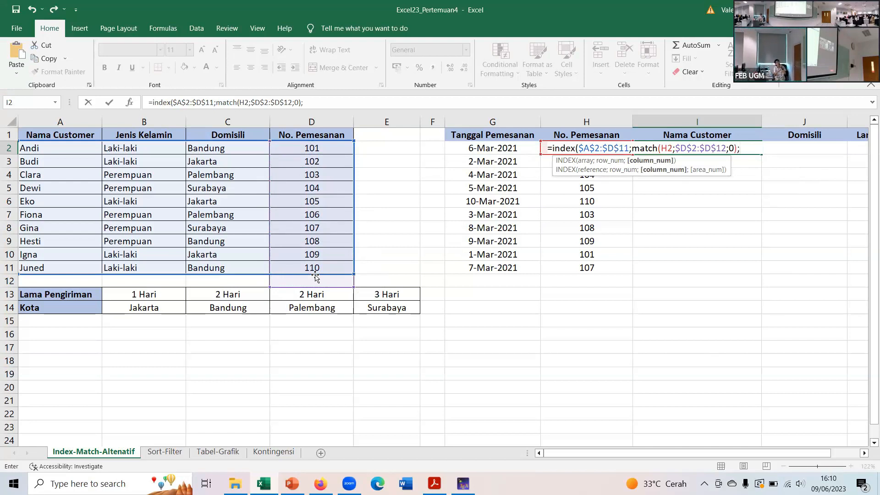
type("1)")
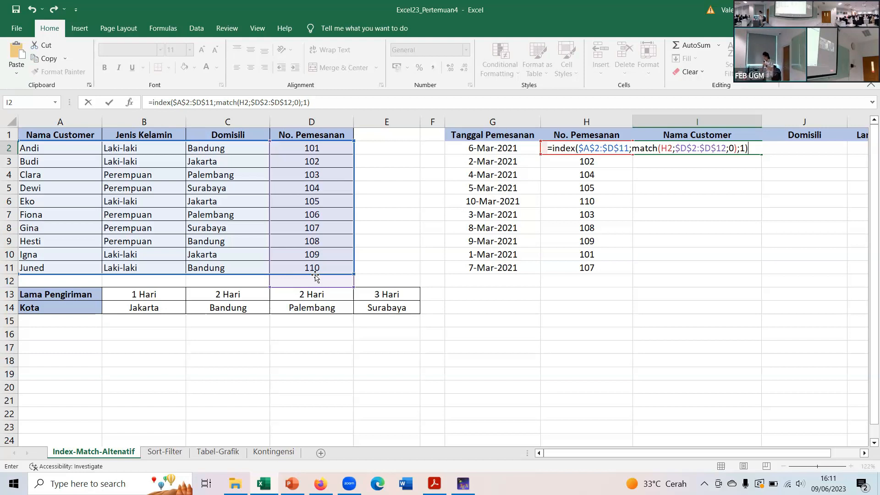
key("Return")
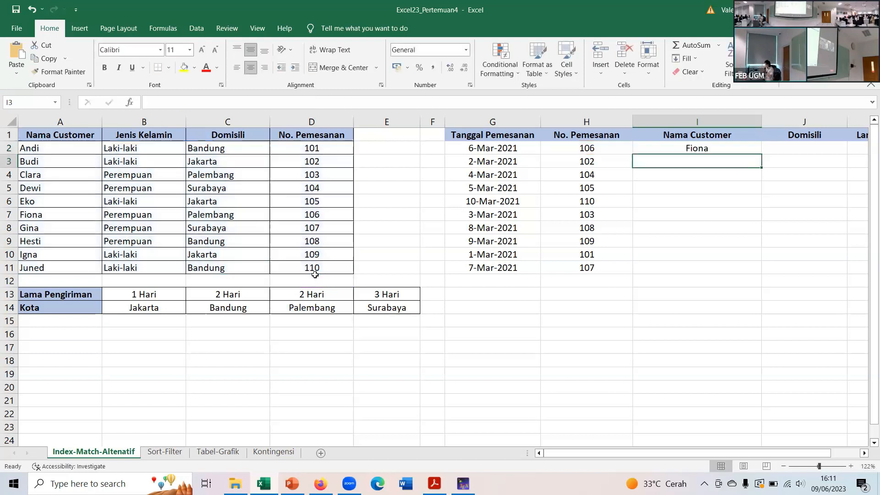
Step: Fill the I2 formula down the Nama Customer column through row 11
left_click(690, 148)
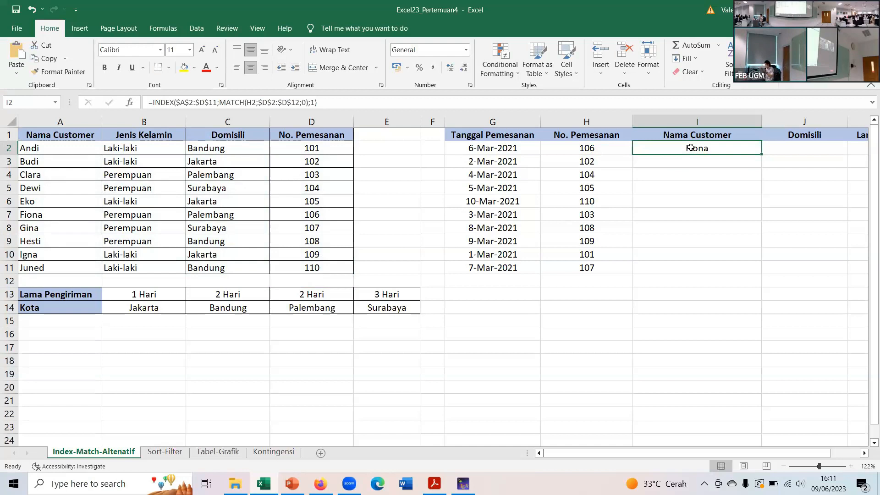
left_click_drag(761, 154, 742, 275)
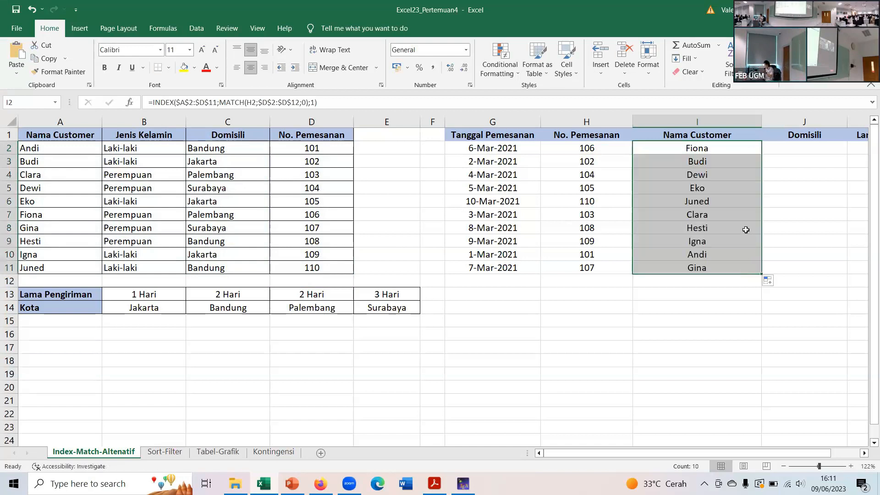
left_click(794, 147)
Step: Examine the arguments and cell references of the INDEX-MATCH formula in cell I2
left_click(725, 154)
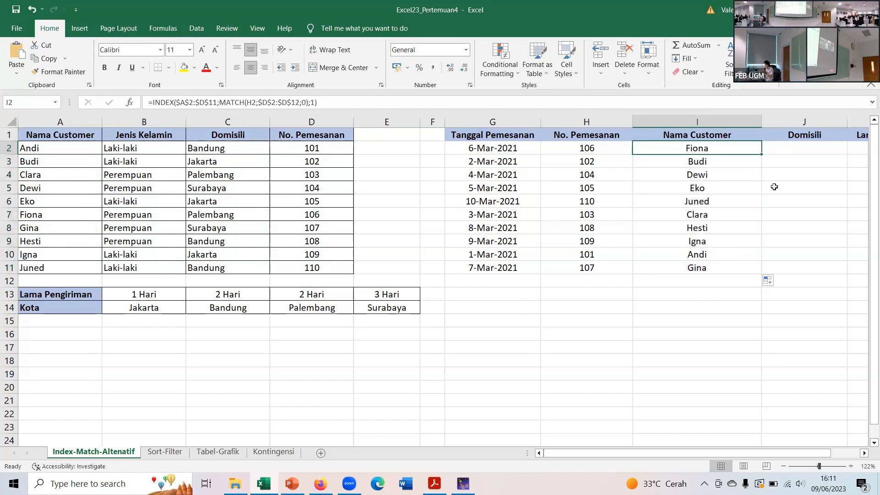
left_click_drag(819, 466, 825, 465)
double_click(667, 168)
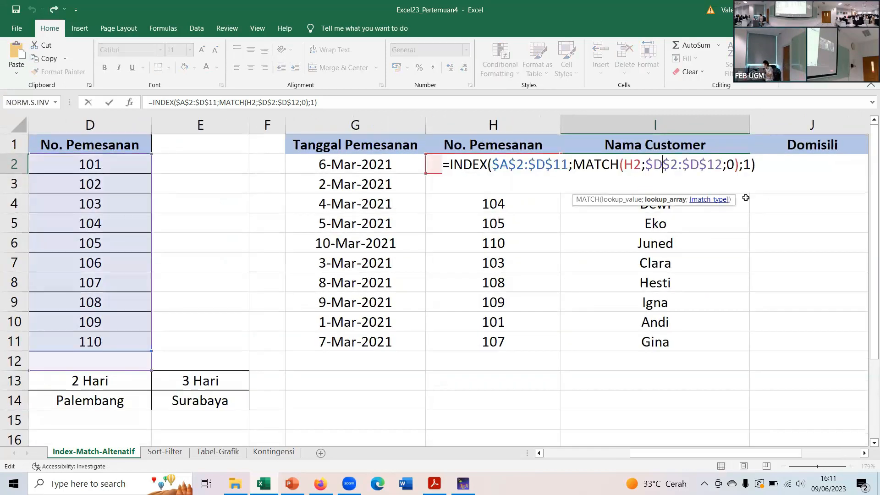
key("Return")
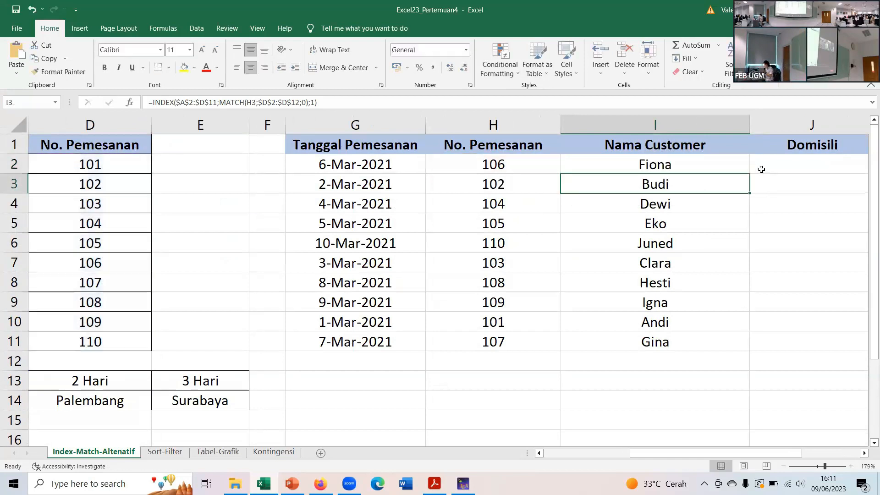
left_click(828, 466)
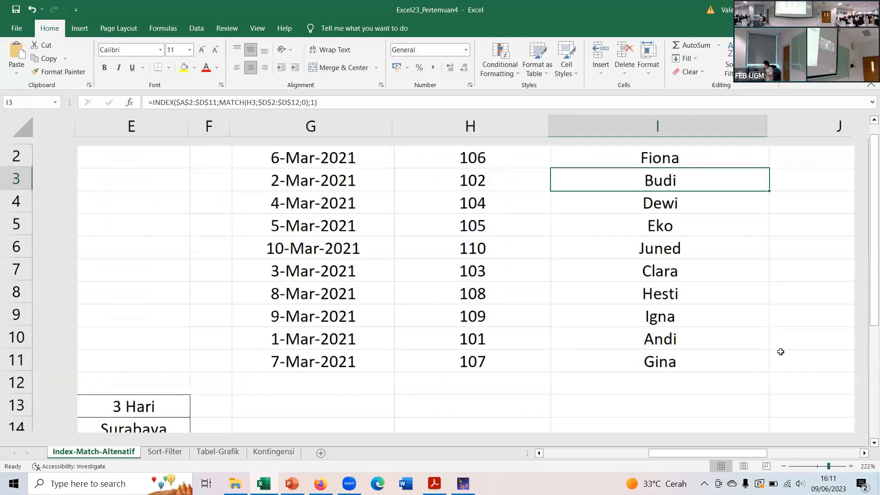
scroll(708, 217, "up", 1)
key("Up")
key("F2")
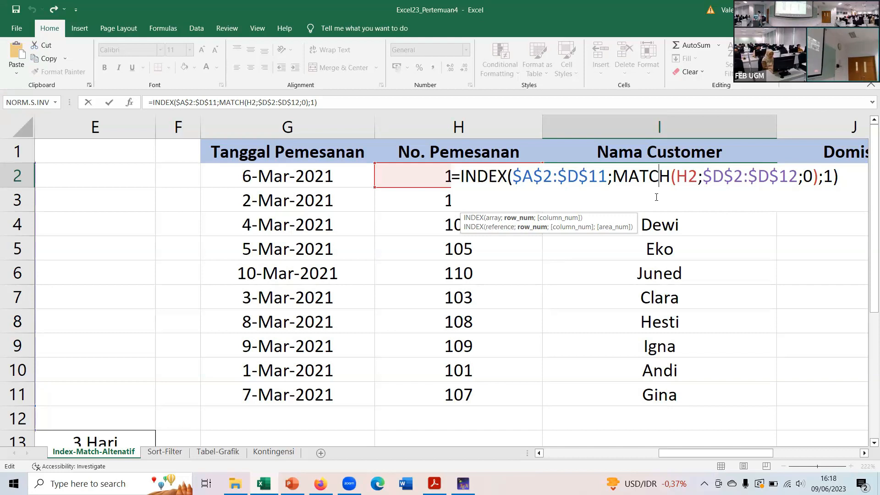
key("Return")
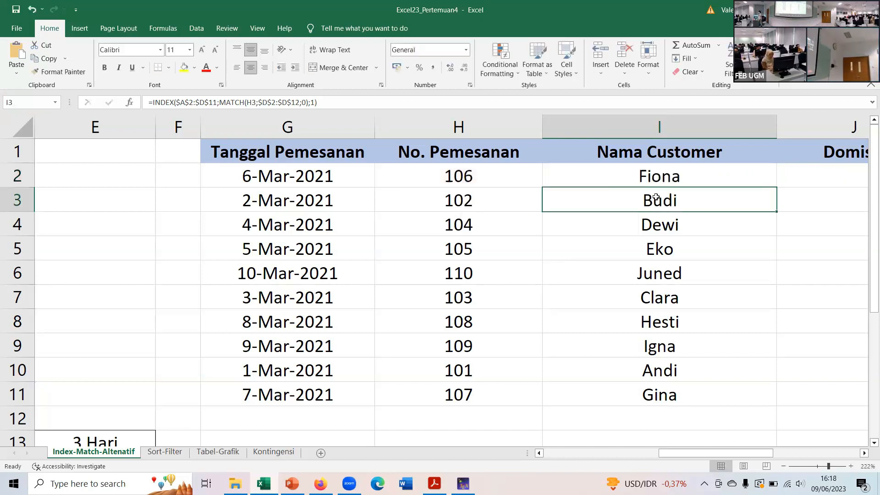
key("Right")
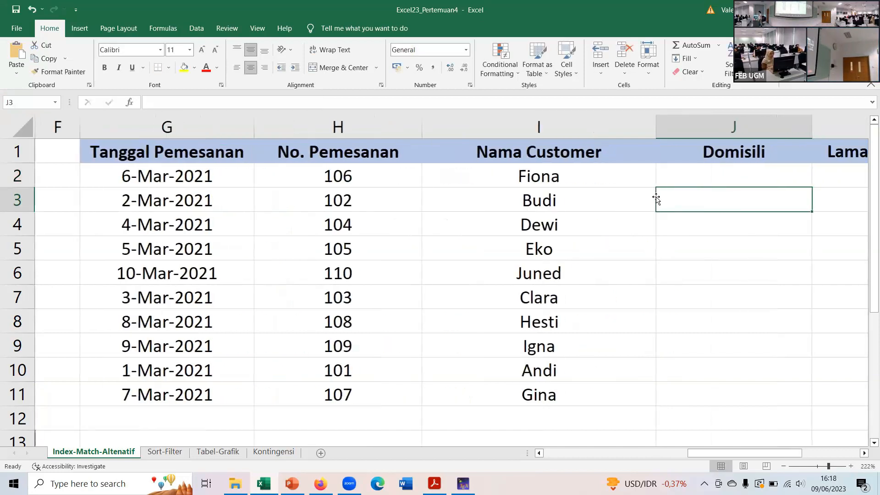
key("Up")
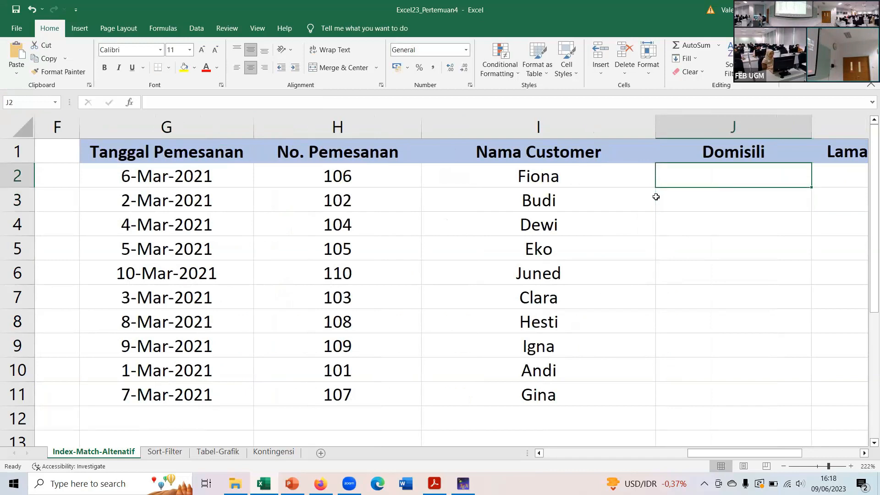
double_click(541, 180)
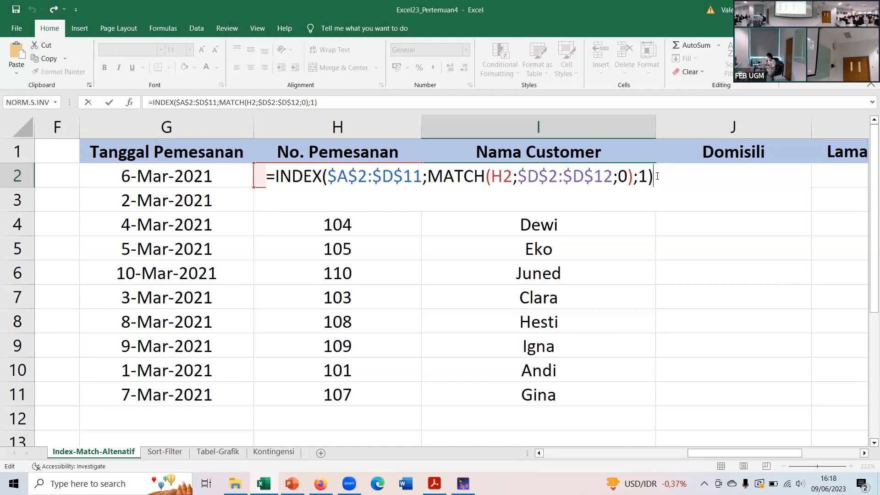
key("Return")
Step: Copy the formula from I2 into J2 under Domisili and change its MATCH lookup value to H2
left_click(596, 171)
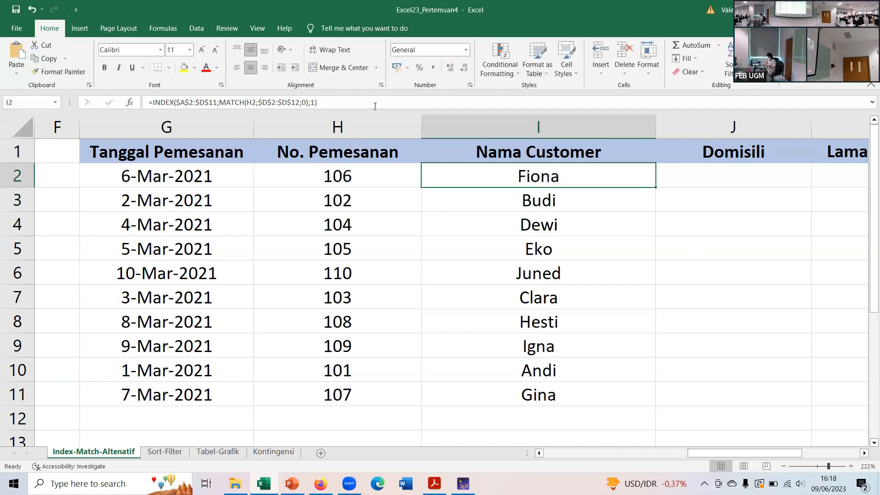
key("ctrl+c")
left_click(716, 179)
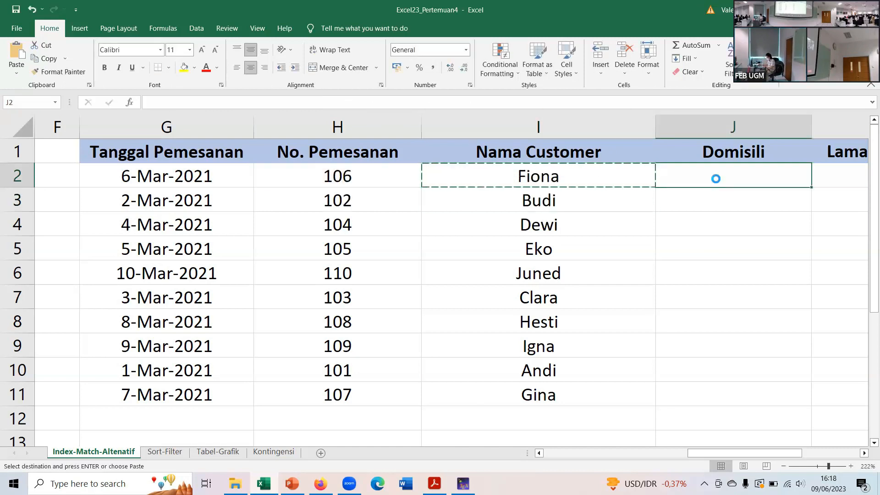
key("ctrl+v")
double_click(716, 177)
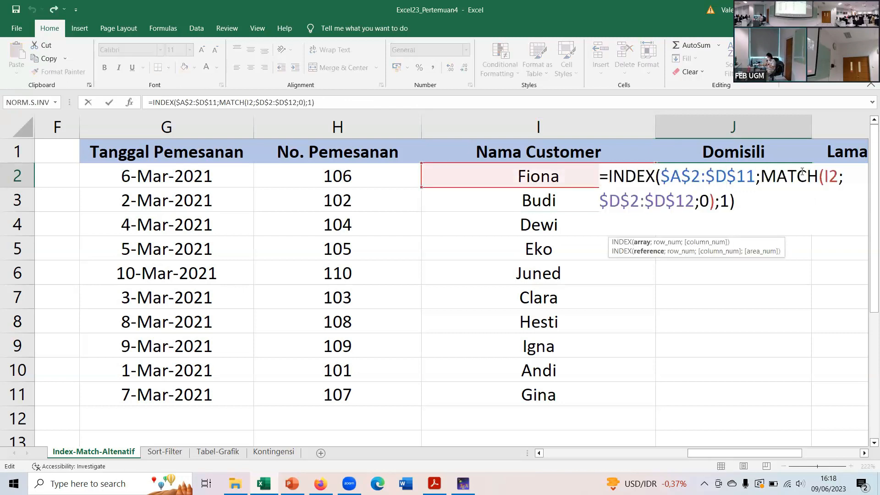
left_click(829, 176)
key("BackSpace")
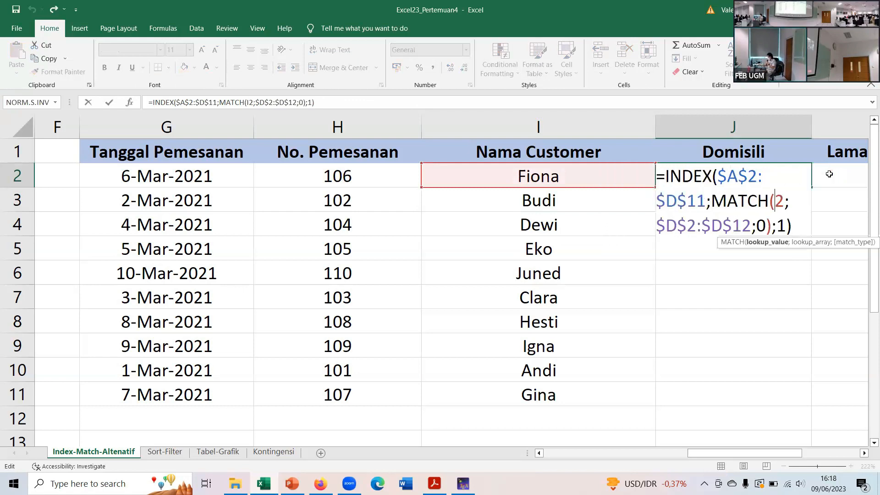
type("H")
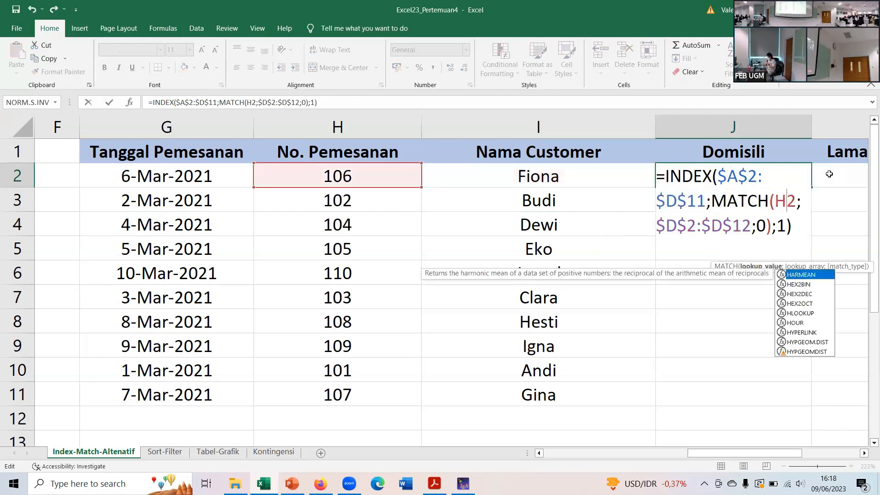
Step: Set the column number in J2's INDEX formula to 3 and enter the formula
left_click(788, 227)
key("BackSpace")
type("2")
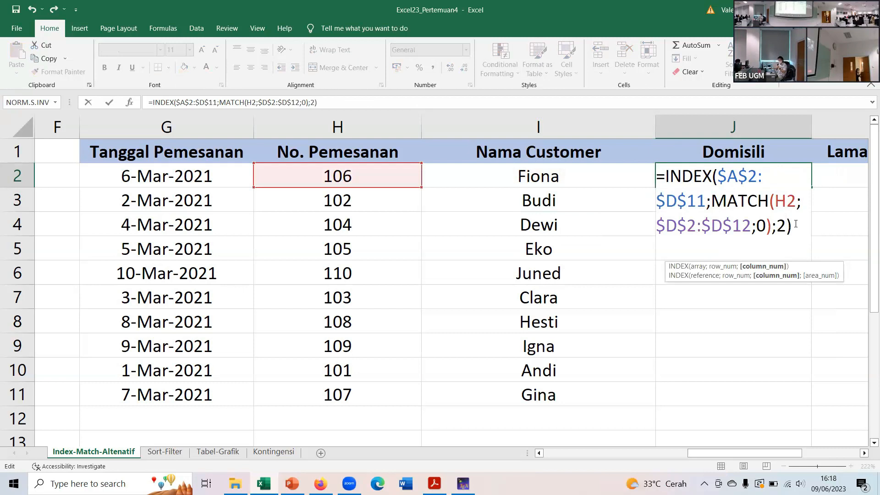
key("BackSpace")
type("3")
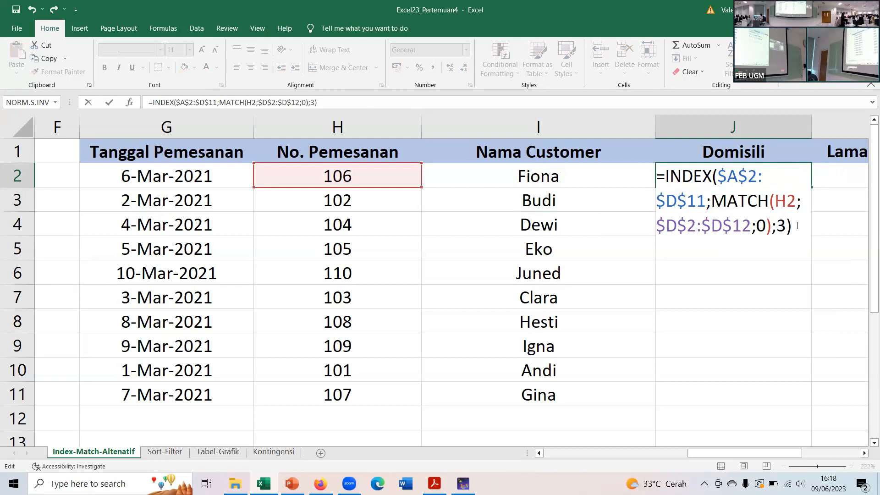
key("Return")
Step: Fill the J2 formula down the Domisili column through row 11
left_click(788, 174)
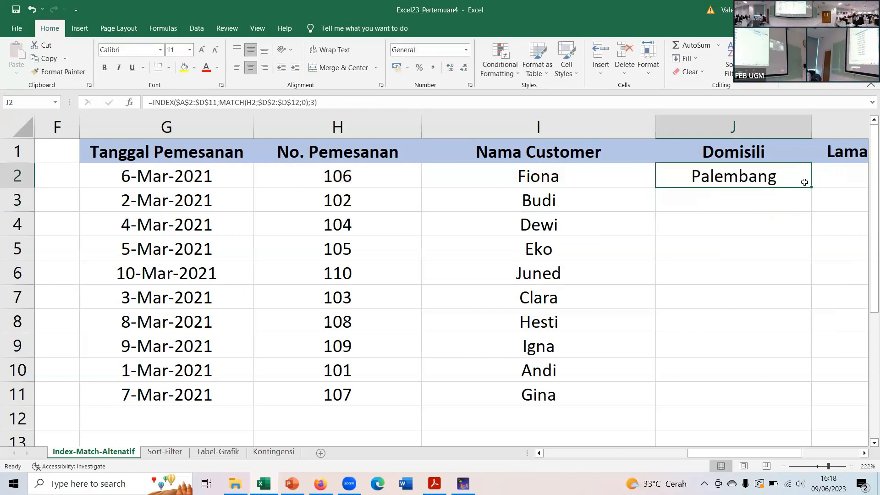
left_click_drag(810, 187, 781, 399)
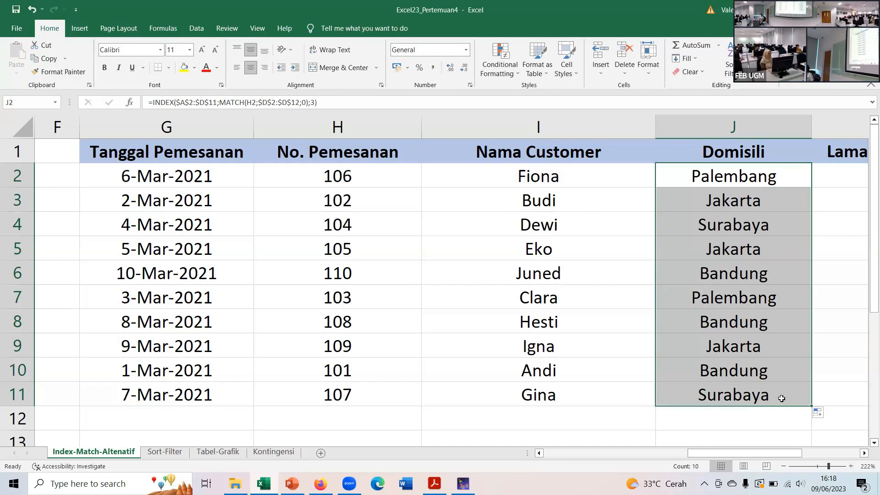
left_click(374, 178)
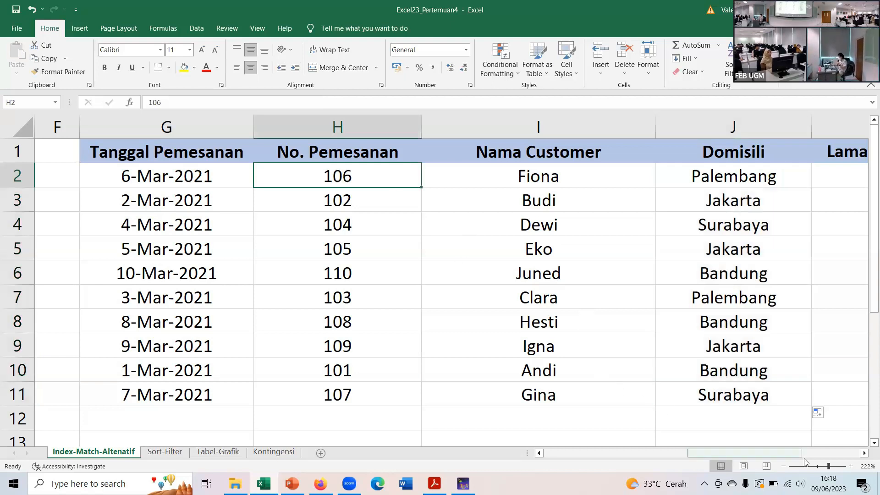
Step: Review the customer and delivery-time tables and select cell K2 under Lama Pengiriman
left_click(819, 466)
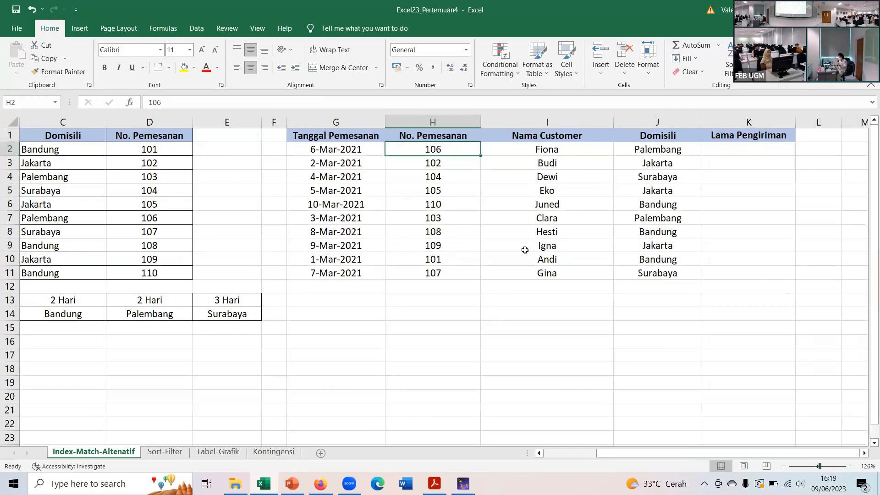
left_click_drag(610, 455, 556, 454)
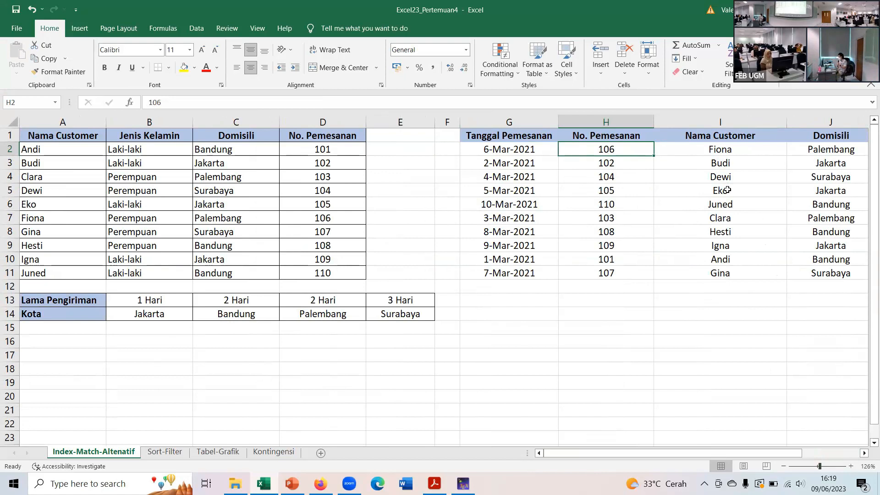
key("Right")
key("Right")
key("Right")
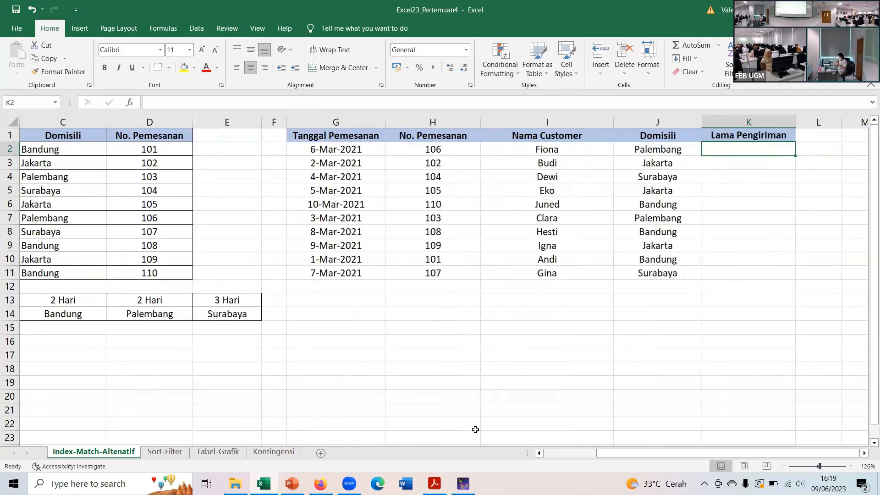
left_click_drag(819, 465, 815, 465)
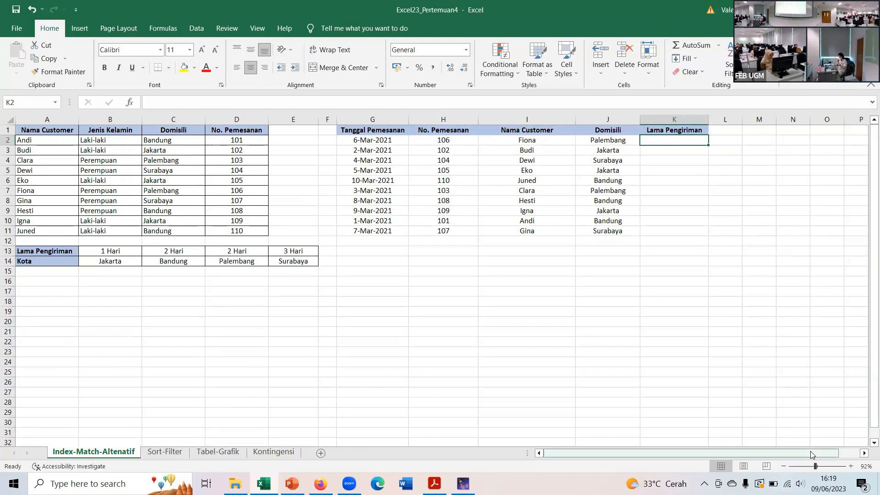
type("=")
key("BackSpace")
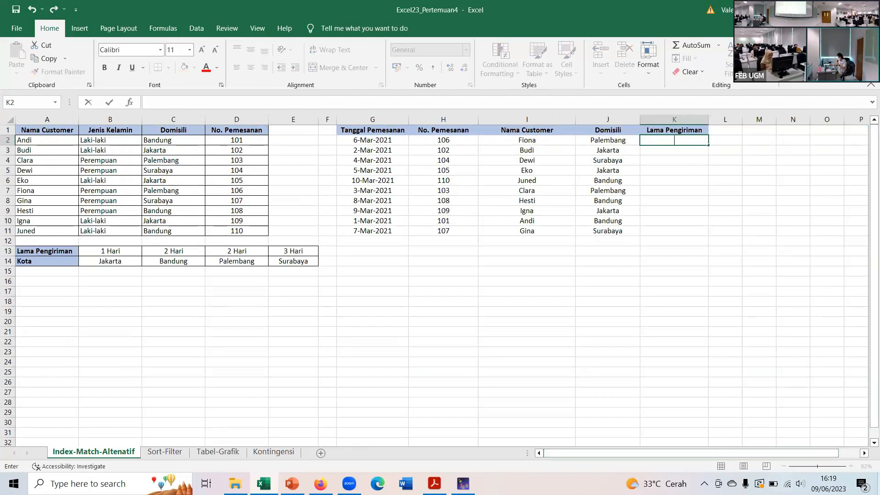
left_click_drag(675, 211, 664, 139)
left_click(663, 139)
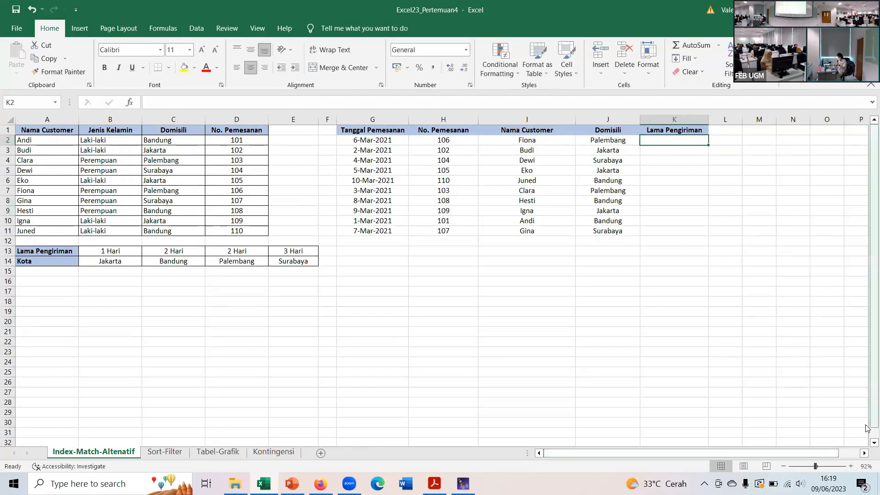
Step: Begin an INDEX formula in K2 with the delivery-time table $B$13:$E$14 as its absolute array
left_click(823, 466)
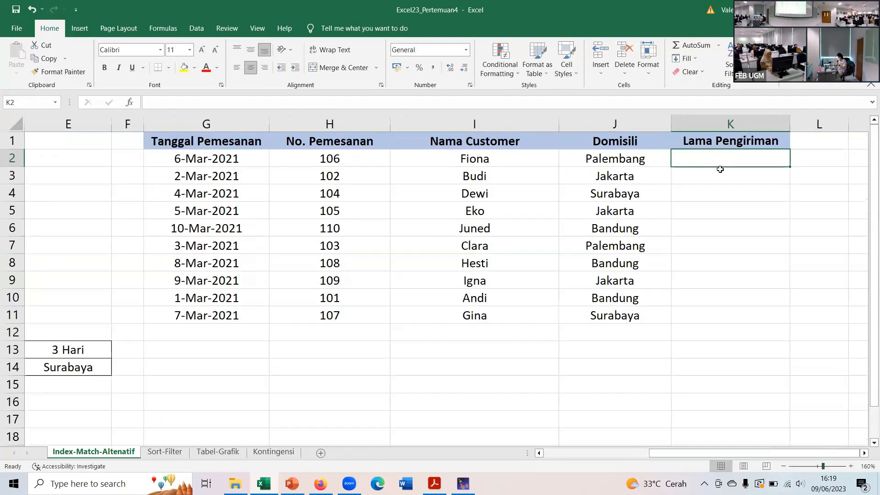
type("=in")
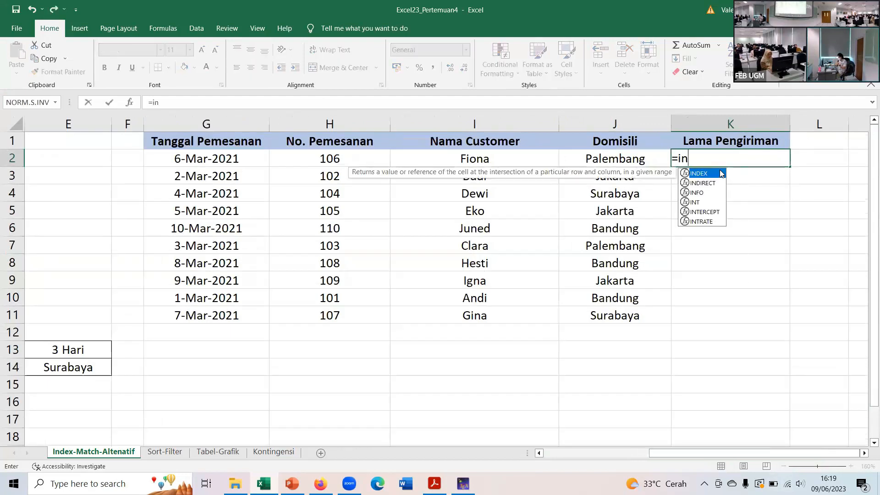
type("dex(")
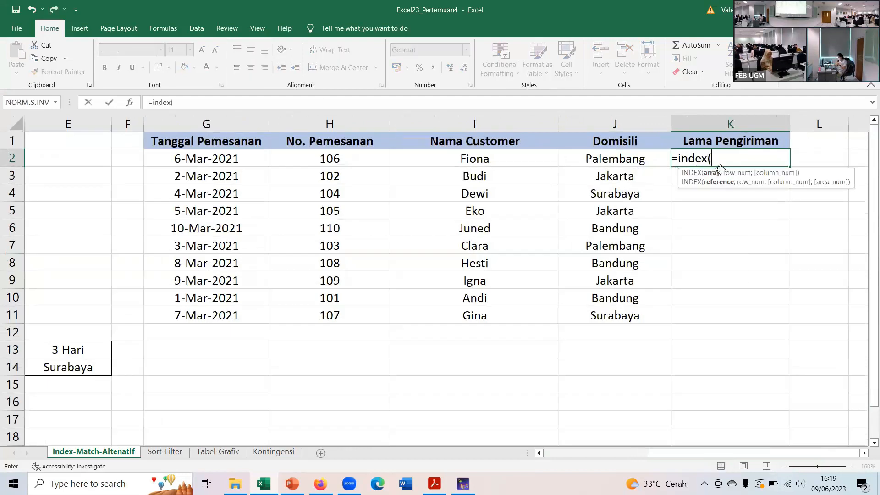
left_click(613, 159)
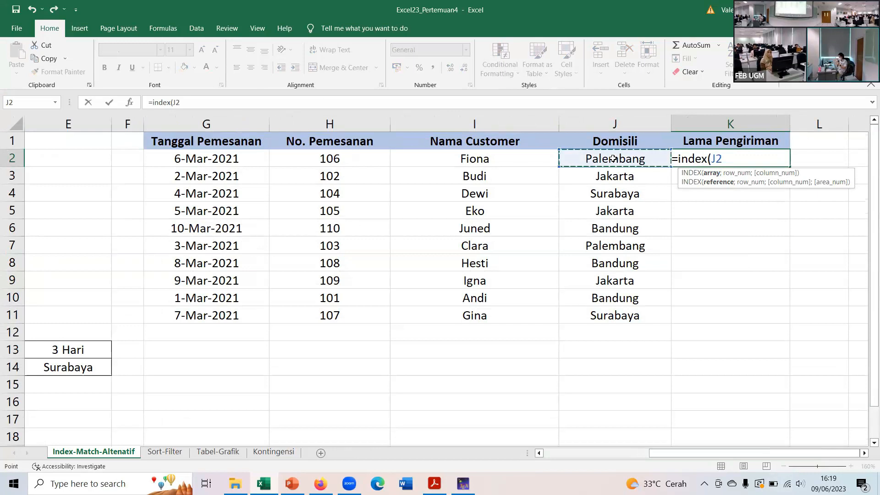
key("BackSpace")
key("BackSpace")
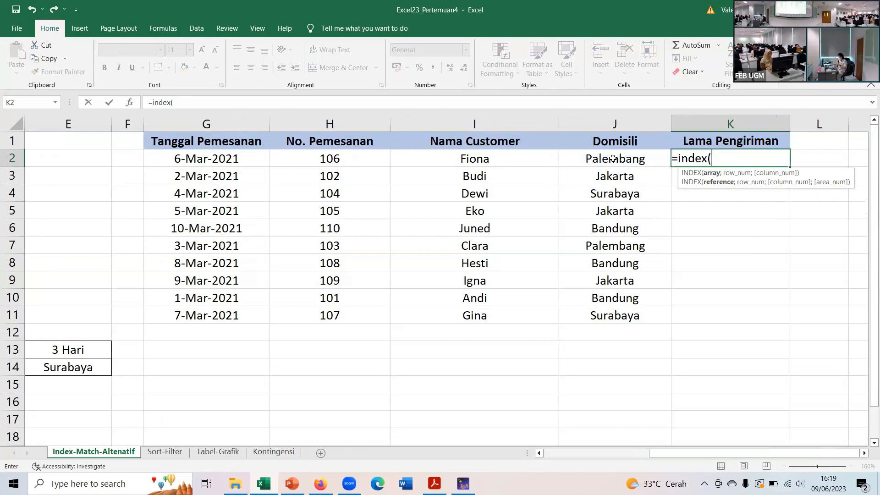
left_click_drag(749, 452, 586, 456)
left_click_drag(158, 344, 499, 366)
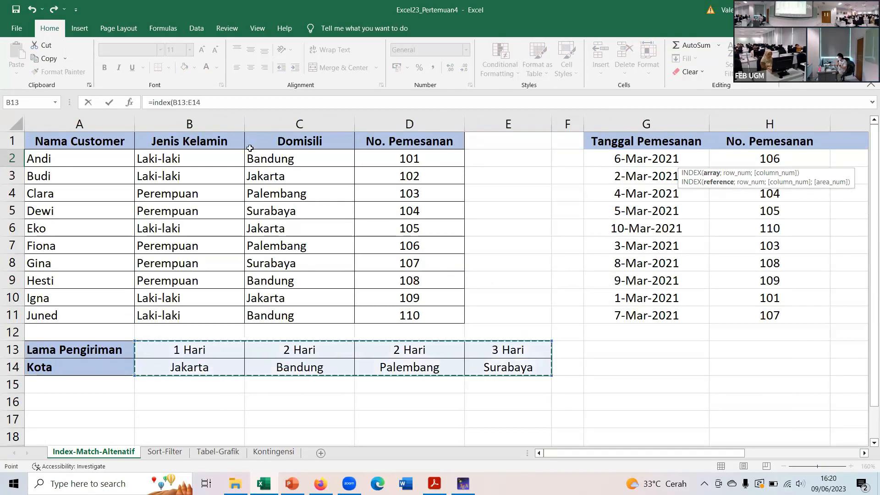
key("F4")
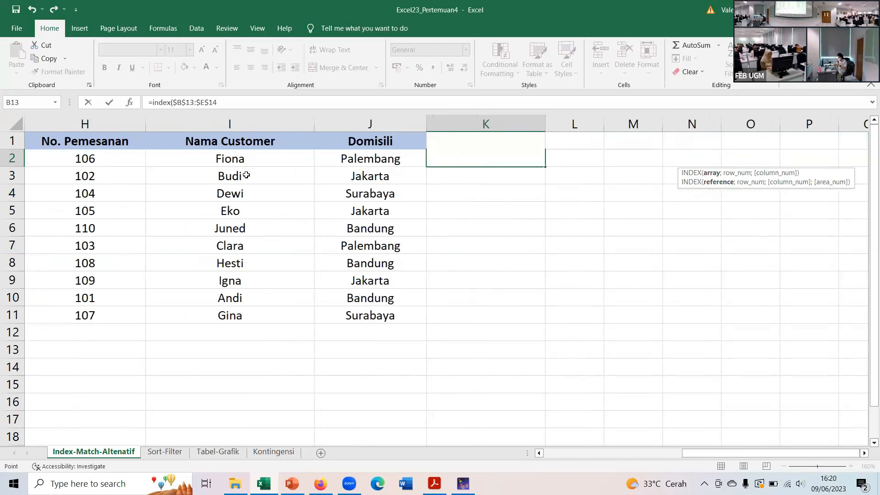
type(";")
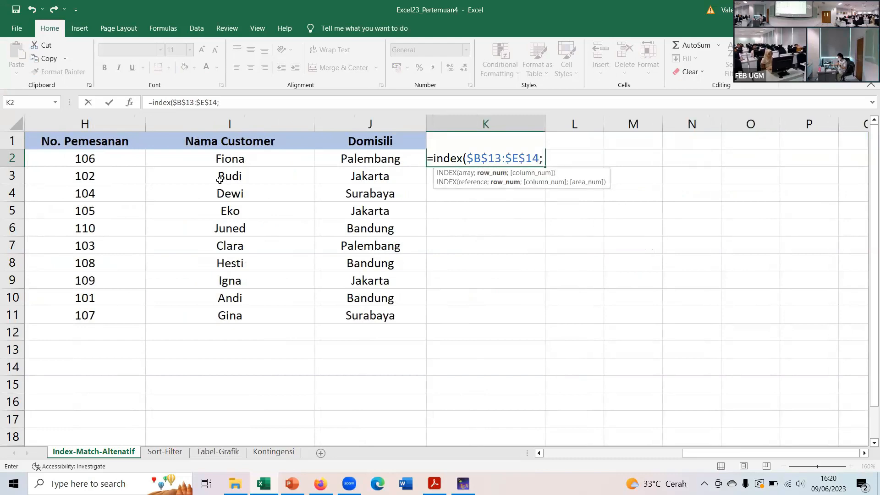
Step: Give the K2 INDEX formula row number 1 and start a MATCH for the column number with J2 as lookup value
left_click_drag(691, 456, 550, 452)
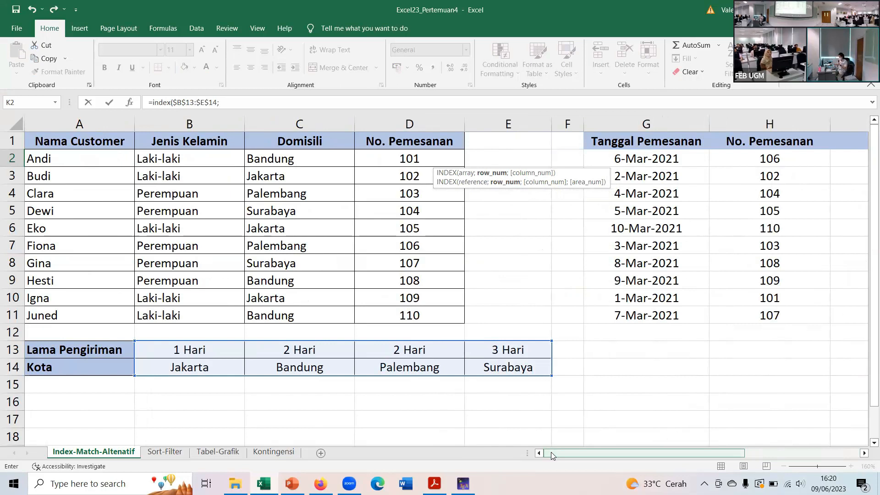
left_click(246, 102)
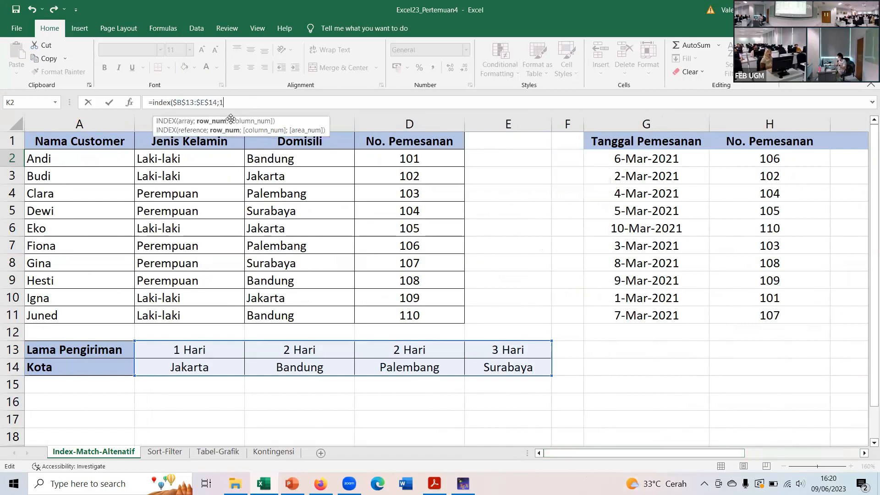
type(";")
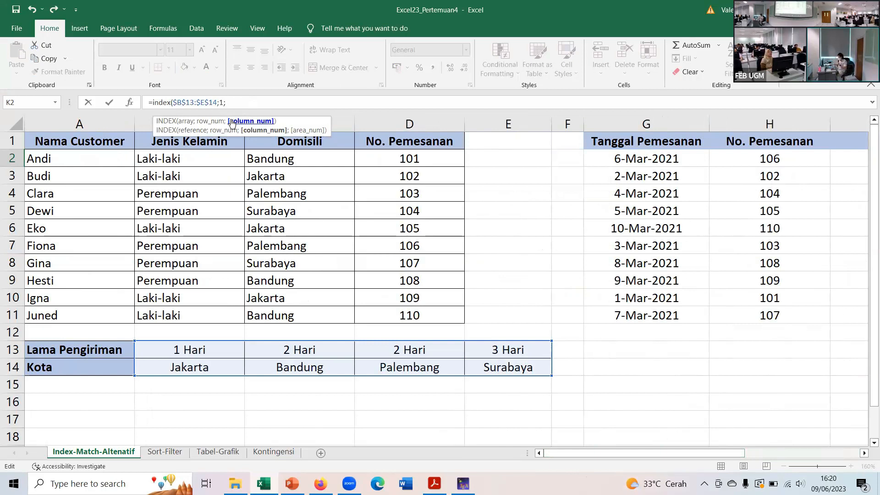
type("match")
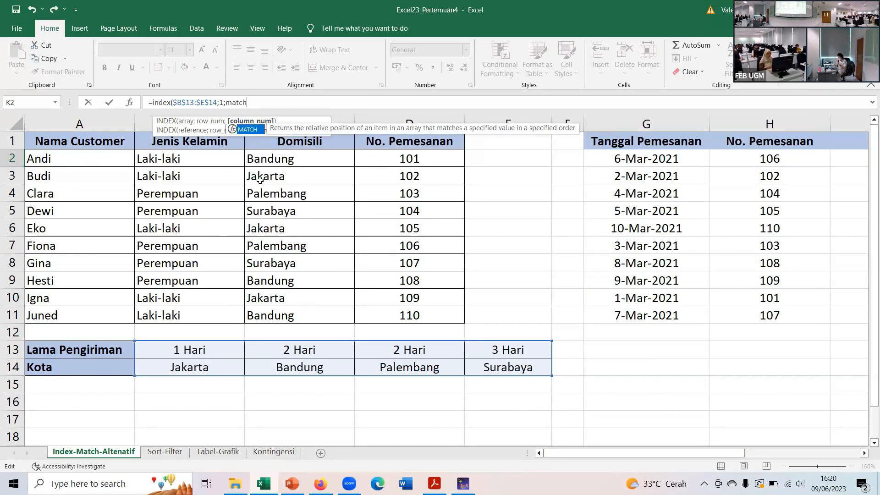
type("(")
left_click_drag(623, 454, 712, 453)
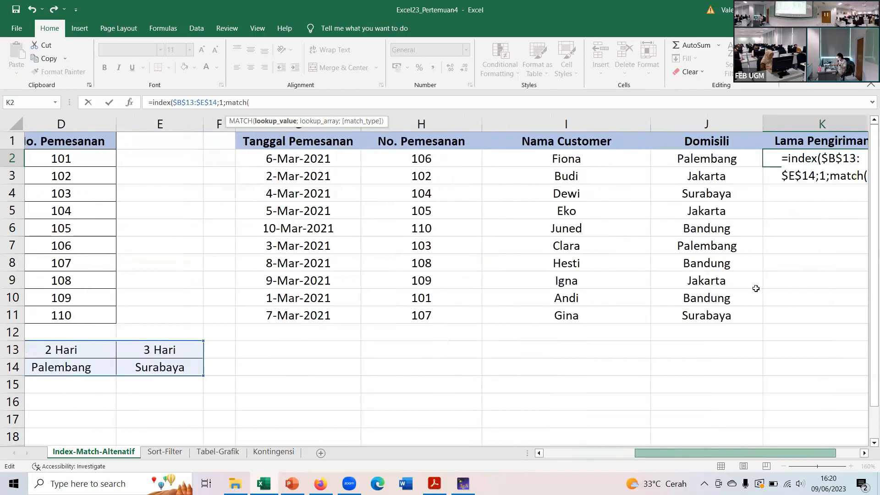
left_click(713, 158)
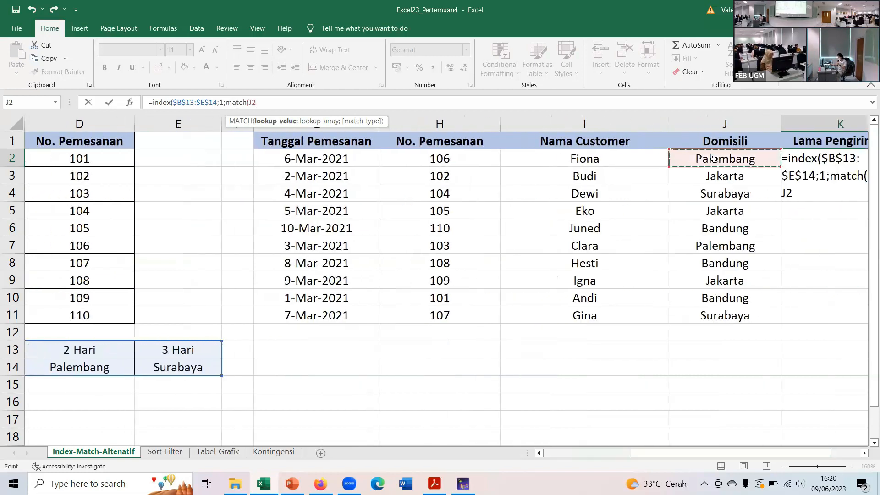
type(";")
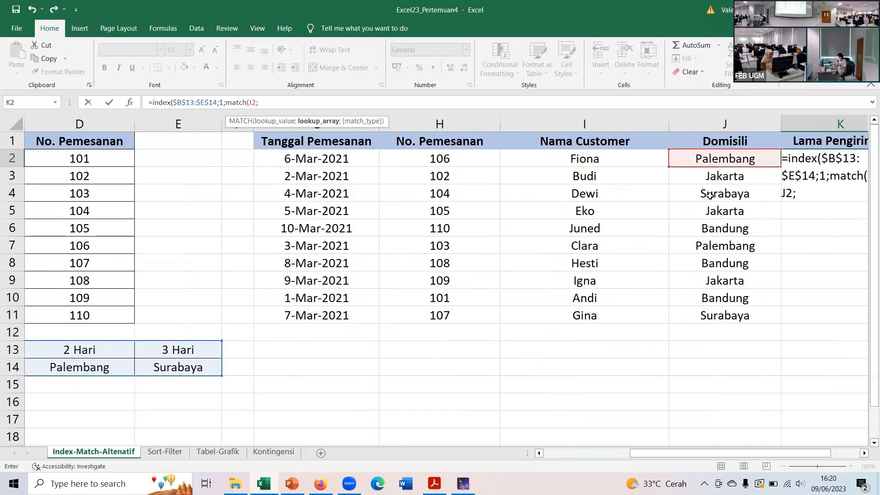
Step: Complete K2's MATCH with the absolute city range $B$14:$E$14 and match type 0, and enter the formula
left_click_drag(685, 453, 539, 454)
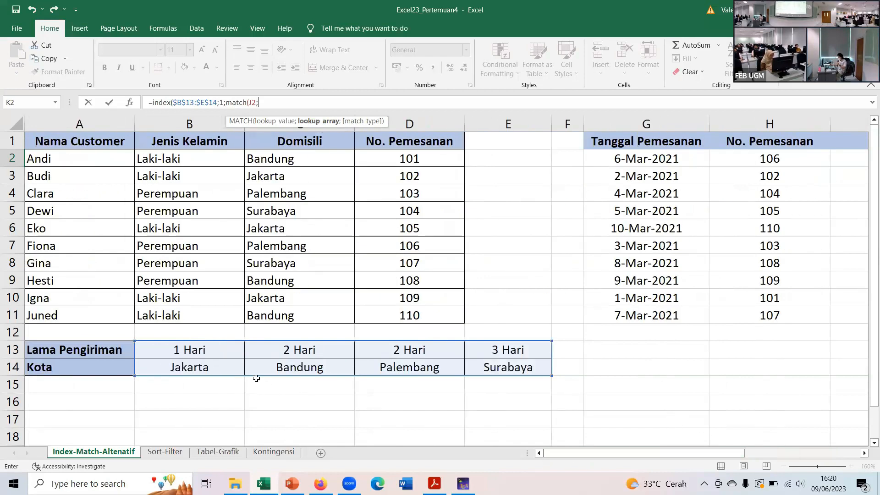
left_click(208, 367)
left_click_drag(359, 368, 480, 365)
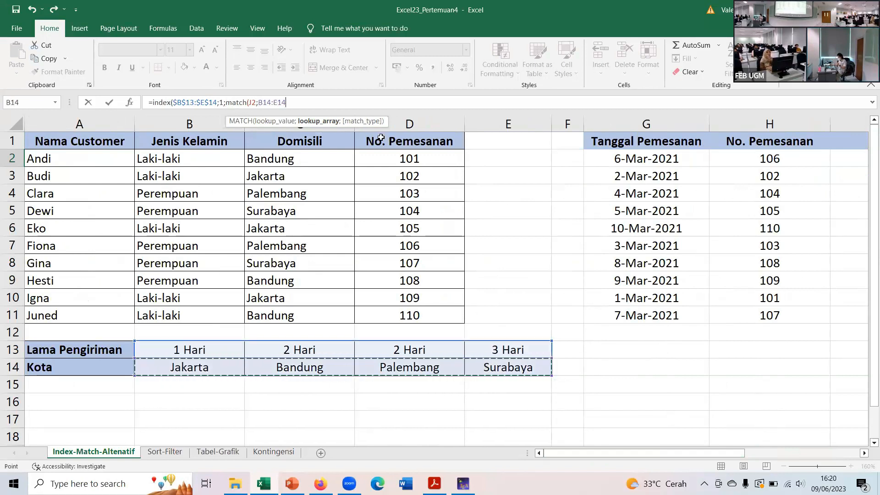
key("F4")
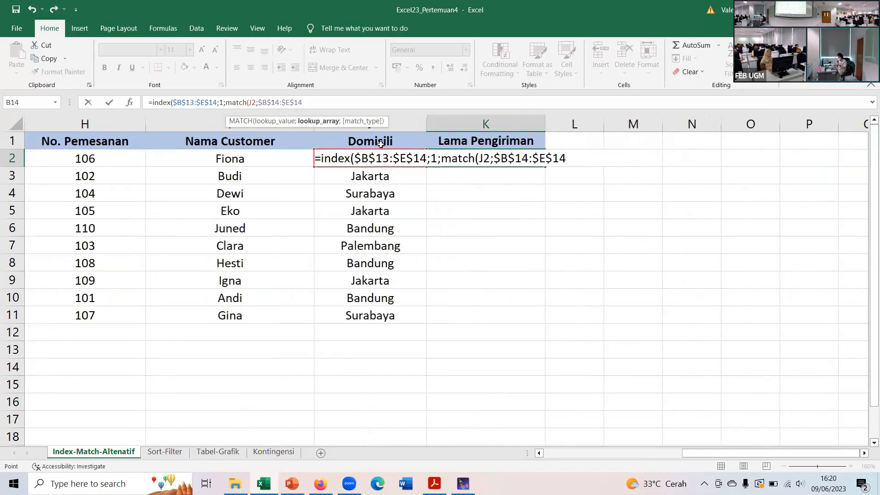
type(";")
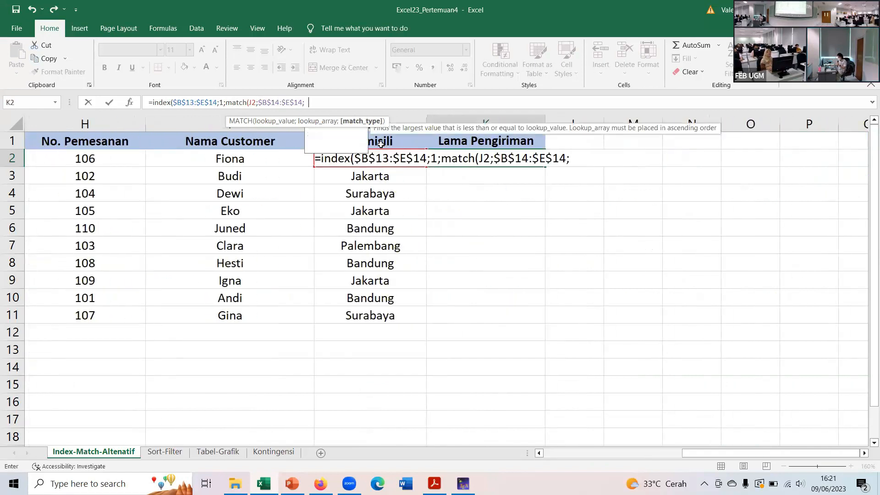
type("0)")
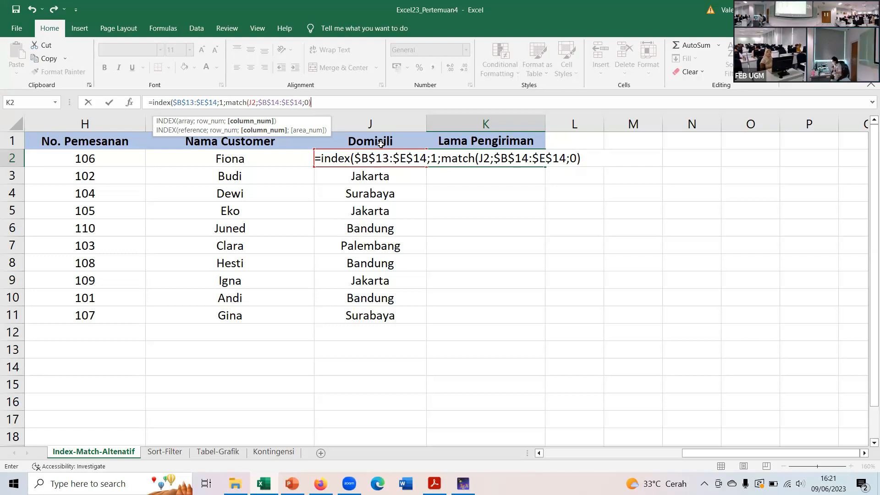
left_click(590, 156)
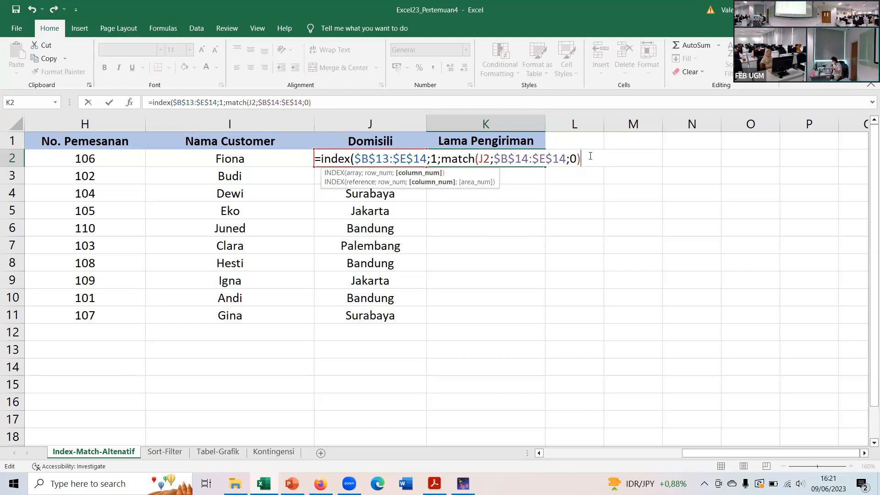
type(")")
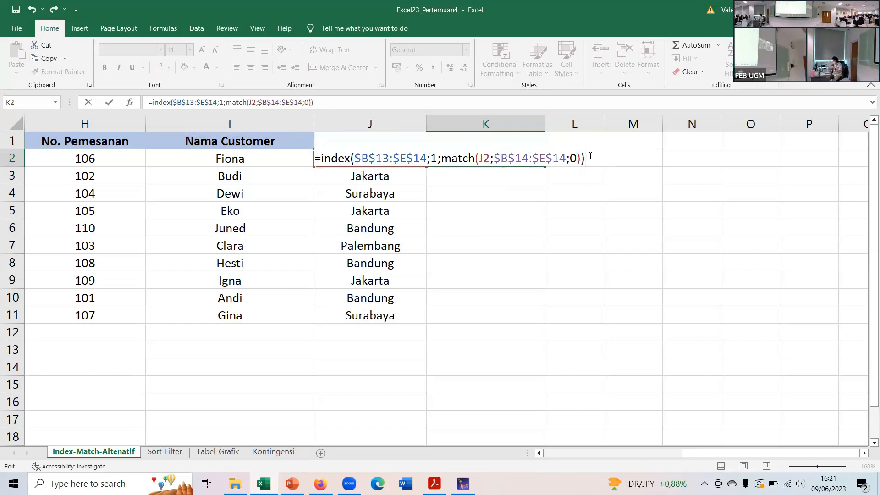
key("Return")
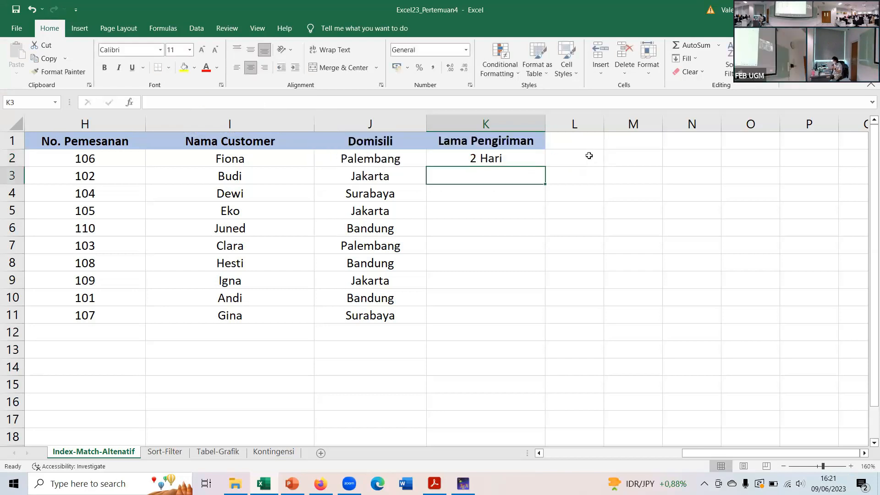
left_click(492, 159)
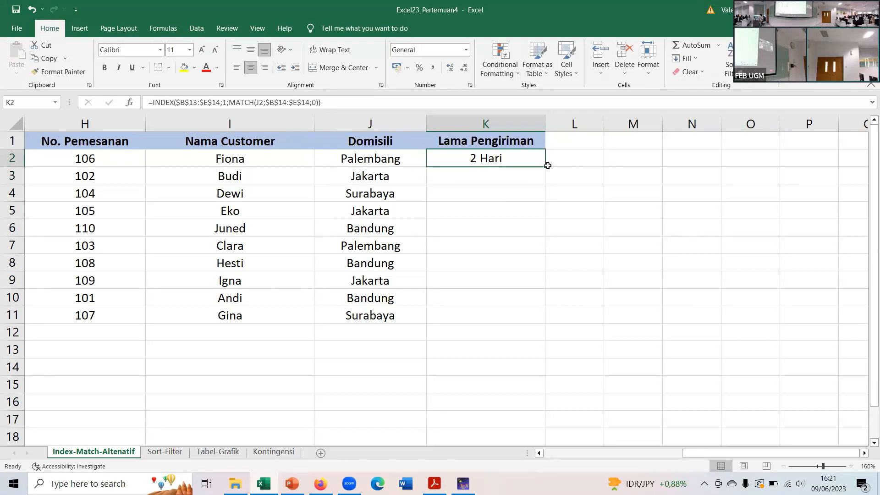
Step: Fill the K2 delivery-time formula down to K11 and select K2 to check its result
left_click_drag(545, 166, 518, 318)
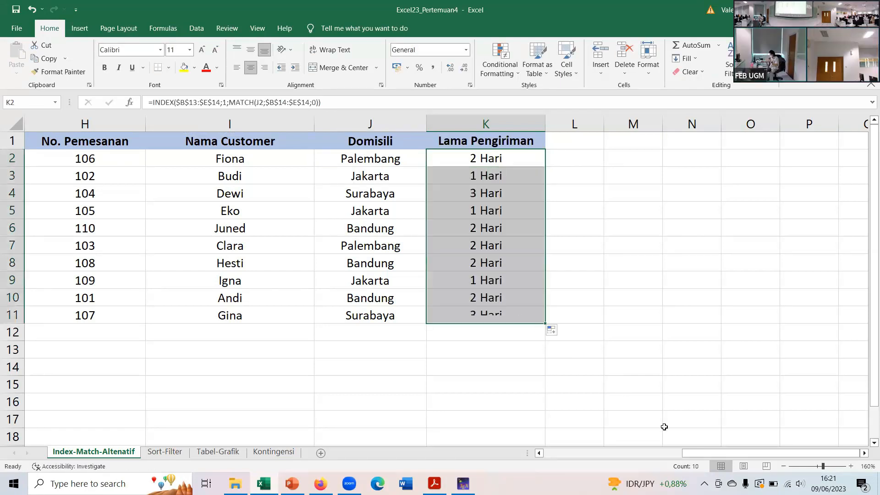
left_click(816, 466)
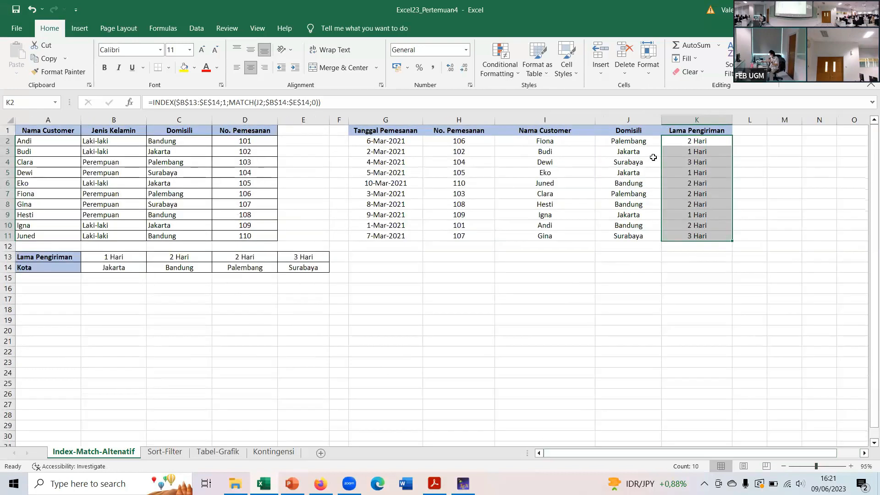
left_click_drag(816, 466, 824, 466)
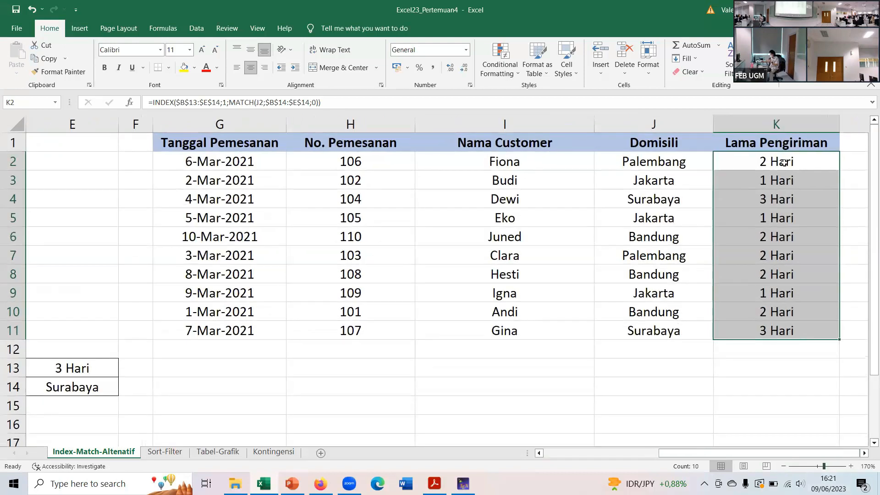
left_click(784, 163)
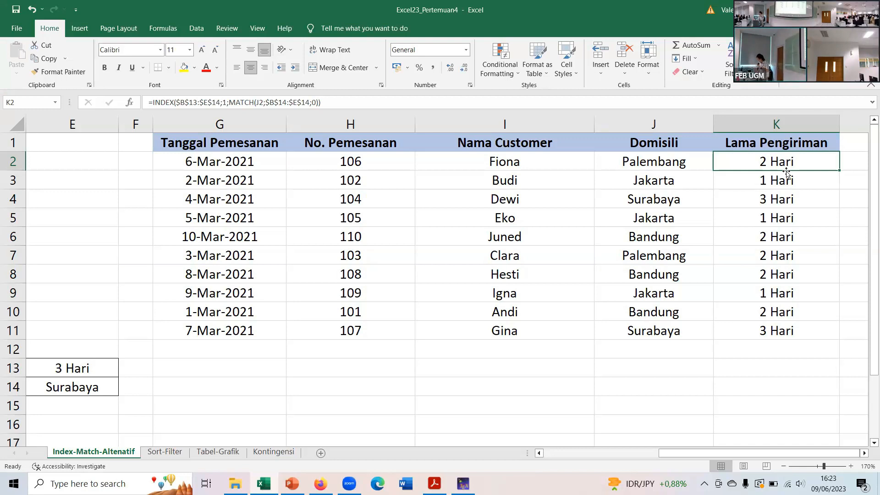
left_click(340, 365)
type("=sort")
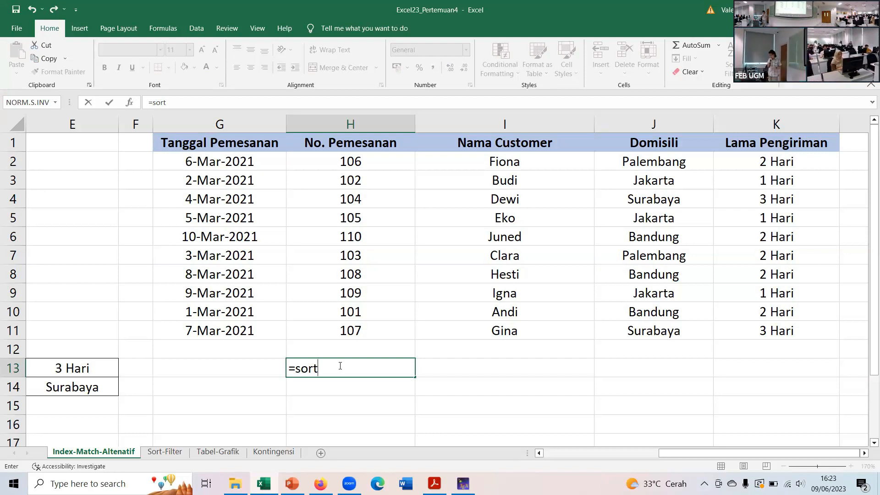
key("BackSpace")
key("BackSpace")
key("BackSpace")
key("BackSpace")
key("BackSpace")
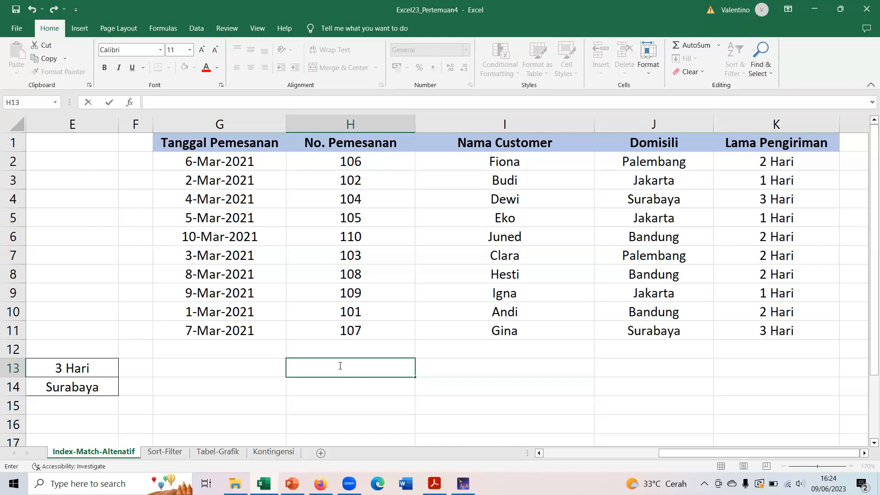
Step: Open the Domisili formula in J2 to inspect its INDEX and MATCH arguments
mouse_move(264, 484)
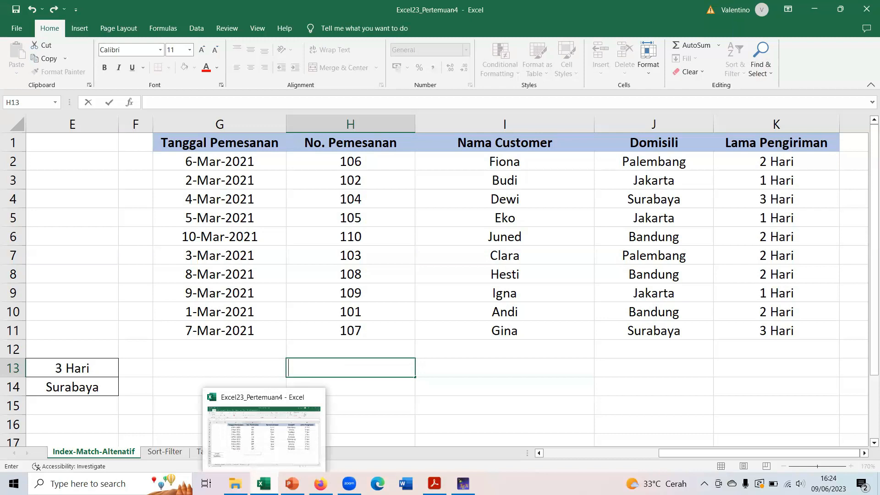
left_click(673, 161)
double_click(673, 160)
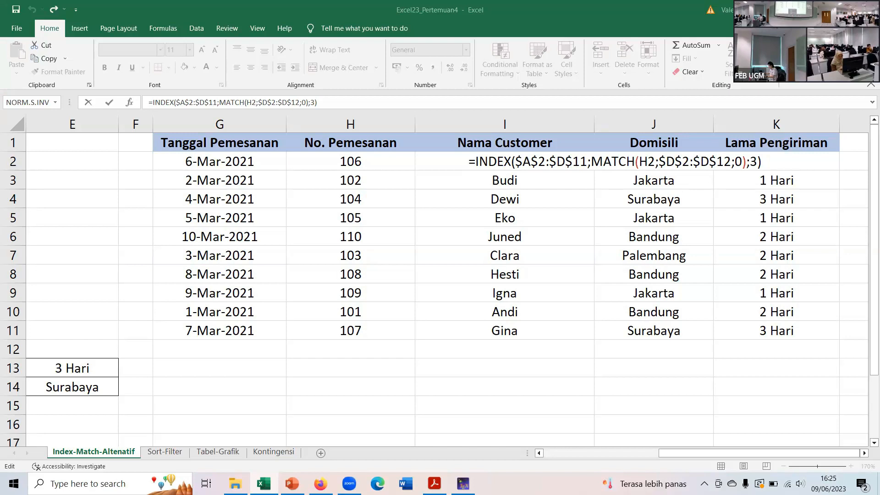
left_click(766, 160)
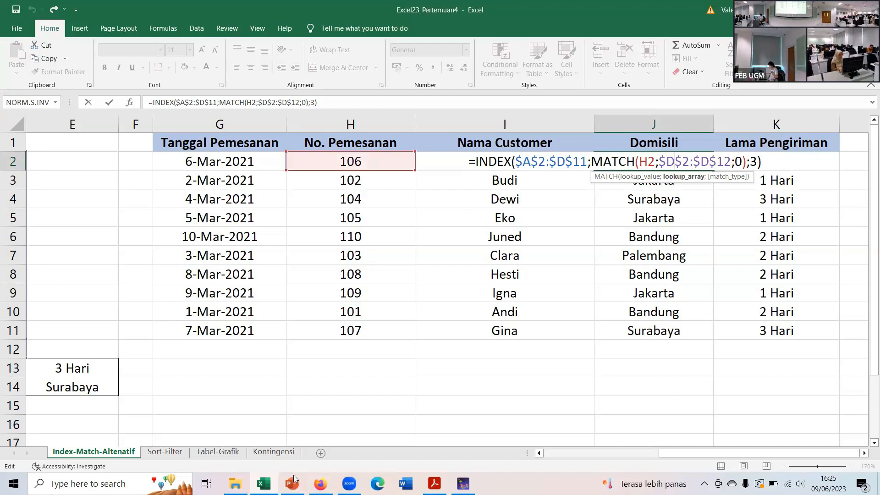
Step: Switch to Book.xlsx in the browser and view its sales table and the filtered results beside it
key("alt+Tab")
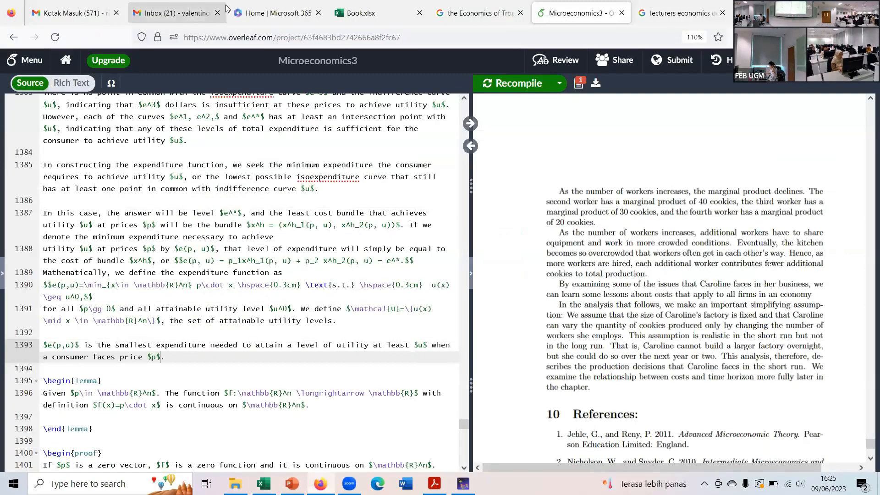
left_click(176, 13)
left_click(359, 15)
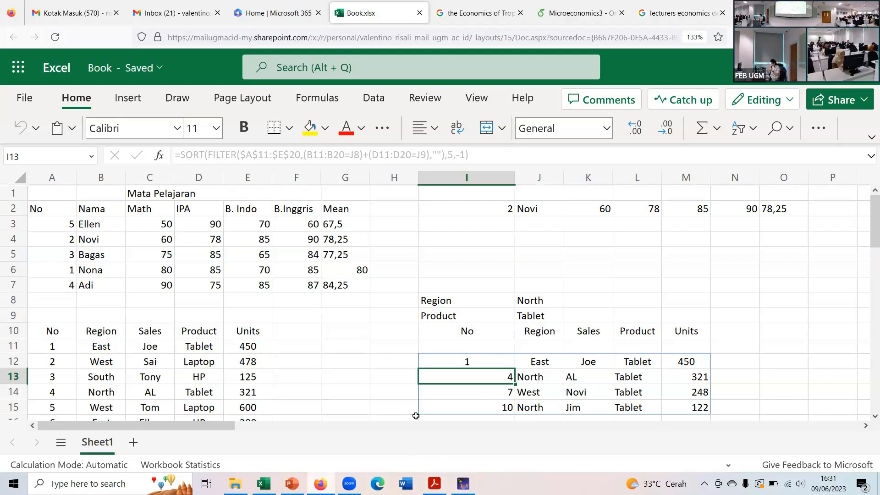
scroll(347, 348, "down", 2)
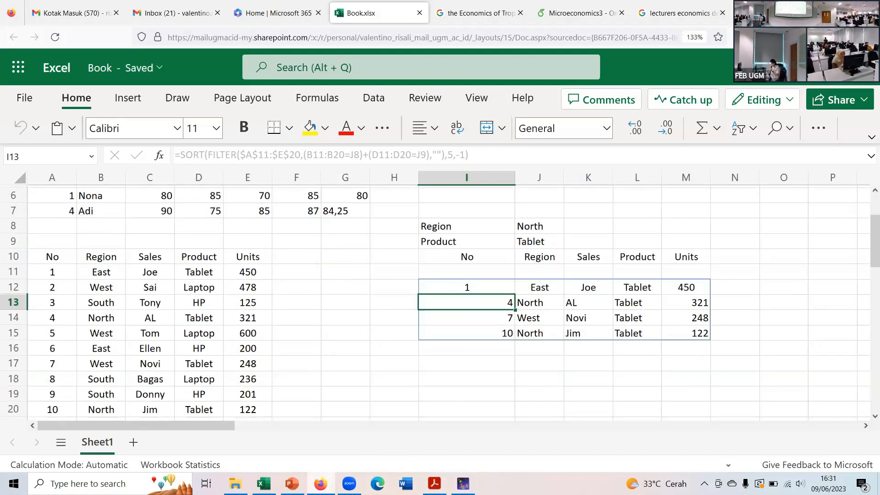
Step: Return to the Excel23_Pertemuan4 workbook, close J2's formula, and review the sales table B2:F12 on the Sort-Filter sheet
mouse_move(264, 483)
left_click(225, 463)
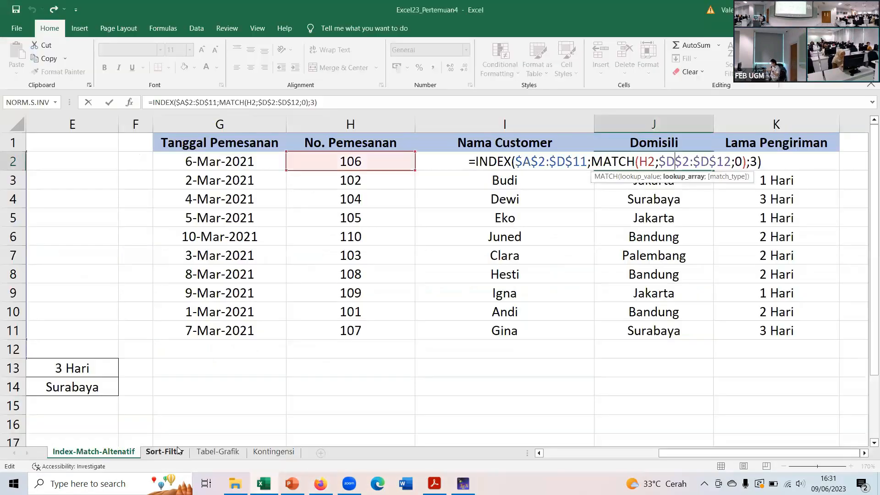
key("Return")
left_click(166, 452)
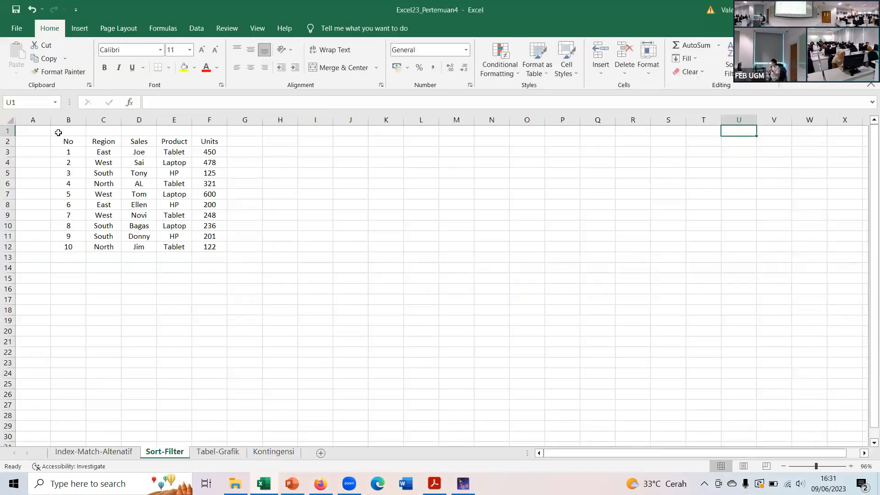
left_click_drag(64, 142, 215, 241)
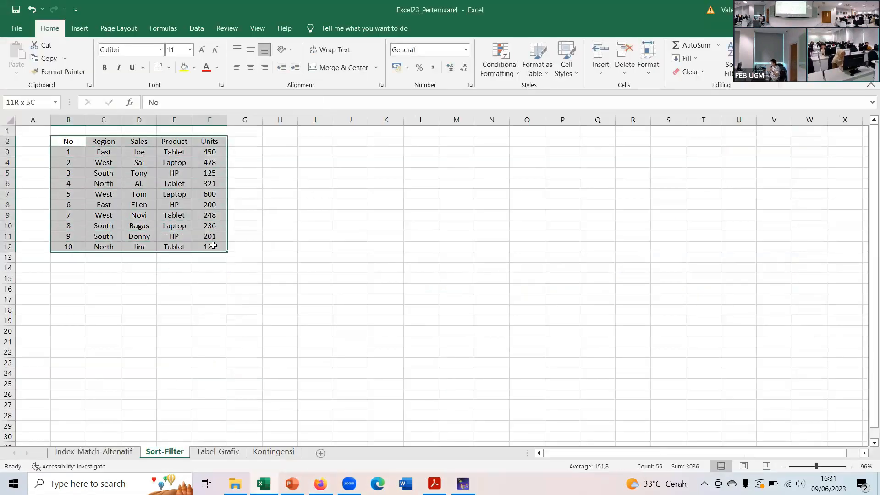
left_click(214, 225)
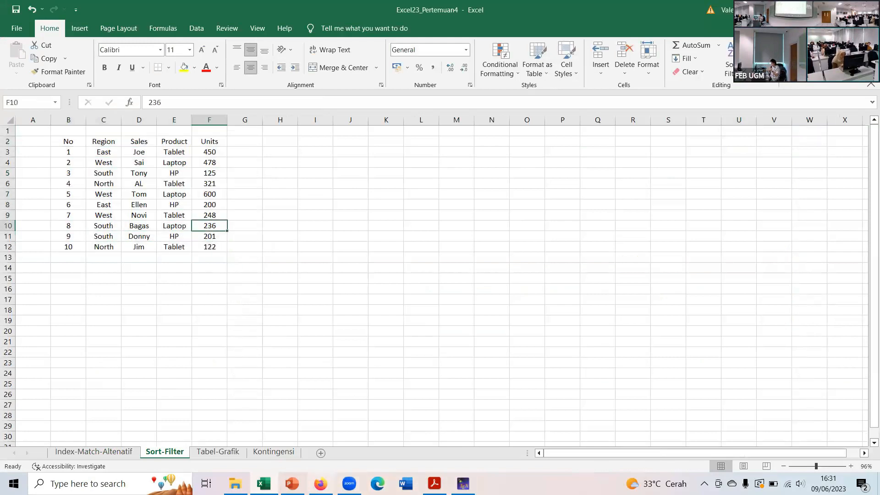
Step: Switch back to Book.xlsx and compare its sales table with the Sort-Filter sheet's data
key("alt+Tab")
scroll(254, 314, "down", 3)
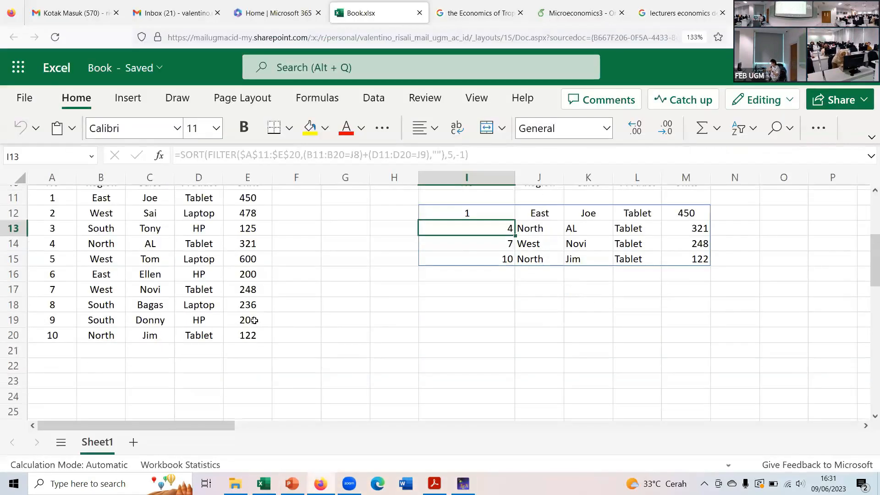
scroll(254, 314, "up", 3)
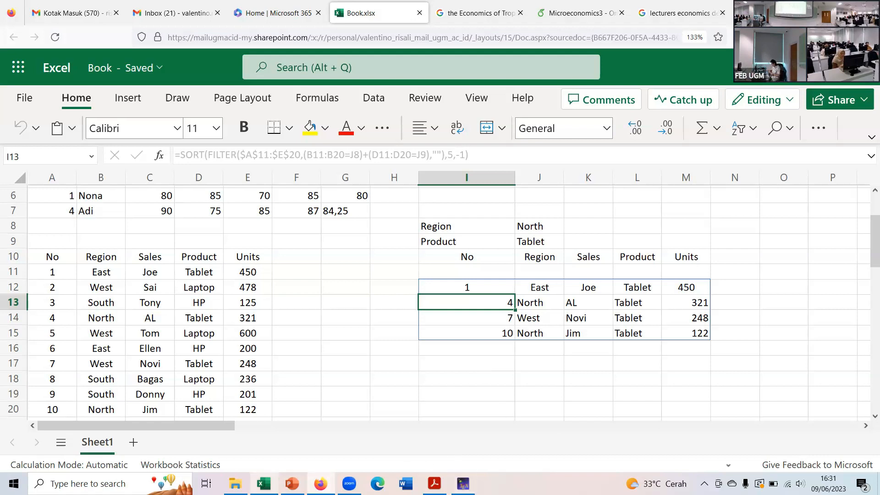
Step: Return to the Index-Match-Altenatif sheet and inspect the Lama Pengiriman formula in K2, leaving it as it is
left_click(265, 479)
left_click(107, 453)
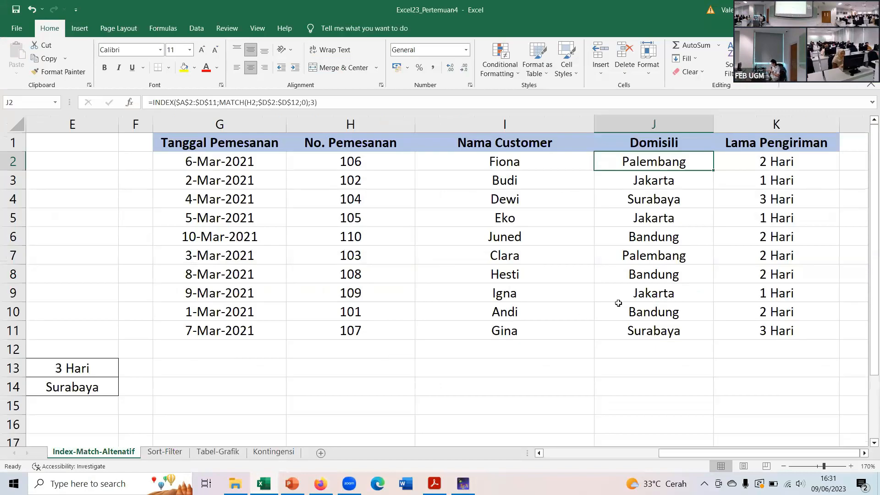
left_click(776, 162)
double_click(775, 160)
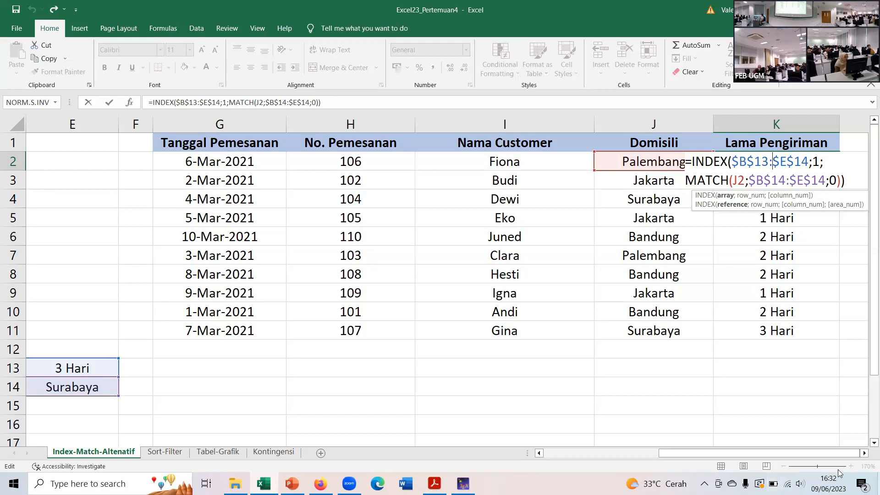
left_click(853, 180)
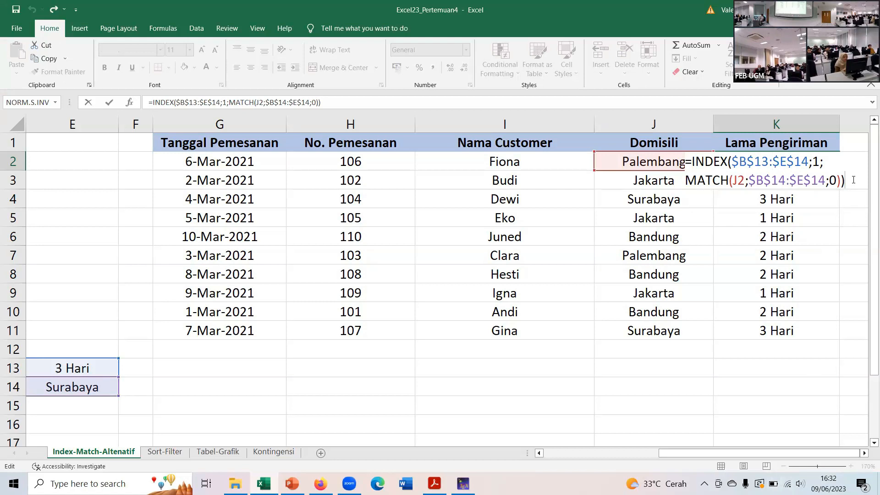
key("Return")
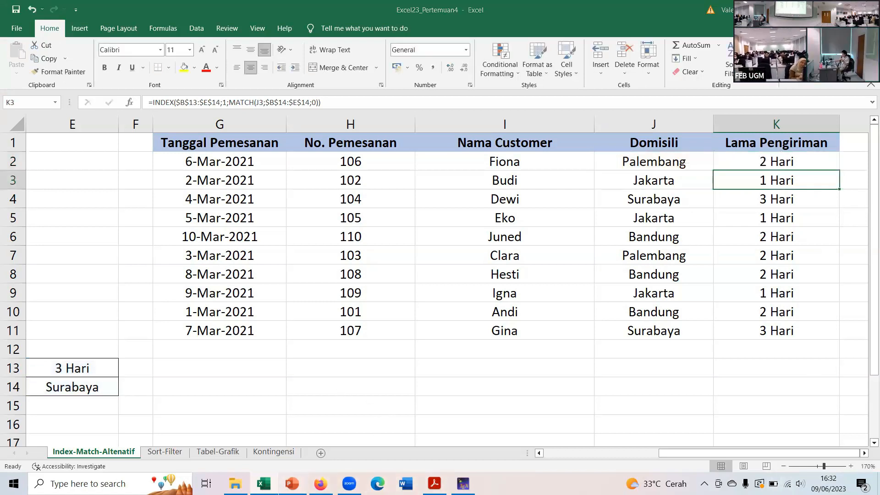
Step: Switch to the PowerPoint presentation and show slide 4 on the Filter function's syntax
left_click(292, 484)
left_click(74, 253)
left_click(65, 315)
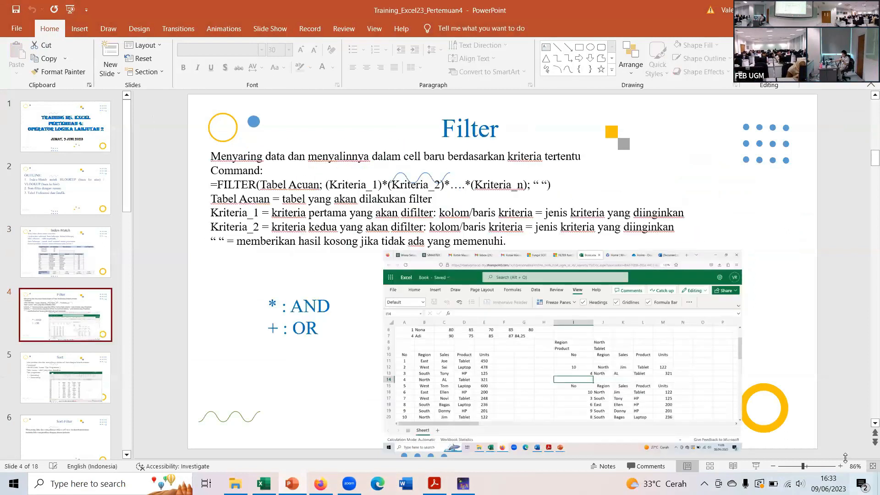
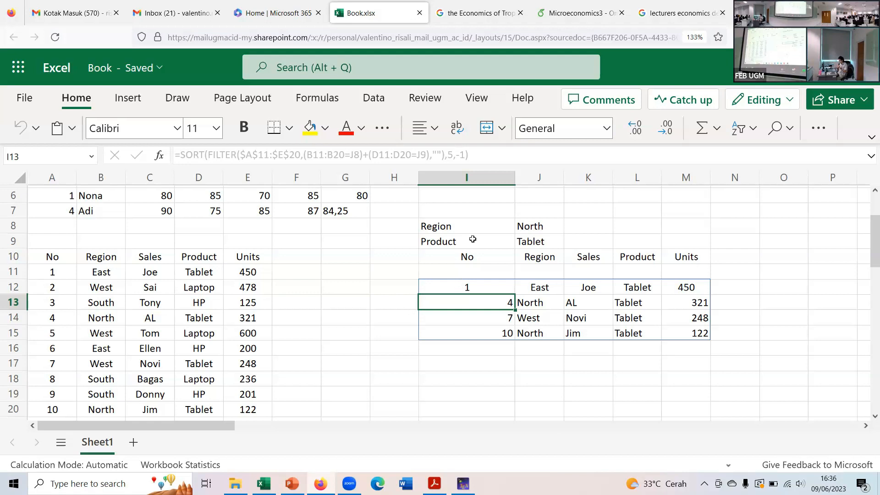
Step: In Book.xlsx, check the Region and Product criteria in J8 and J9 and the existing SORT and FILTER formula in I12
left_click(530, 225)
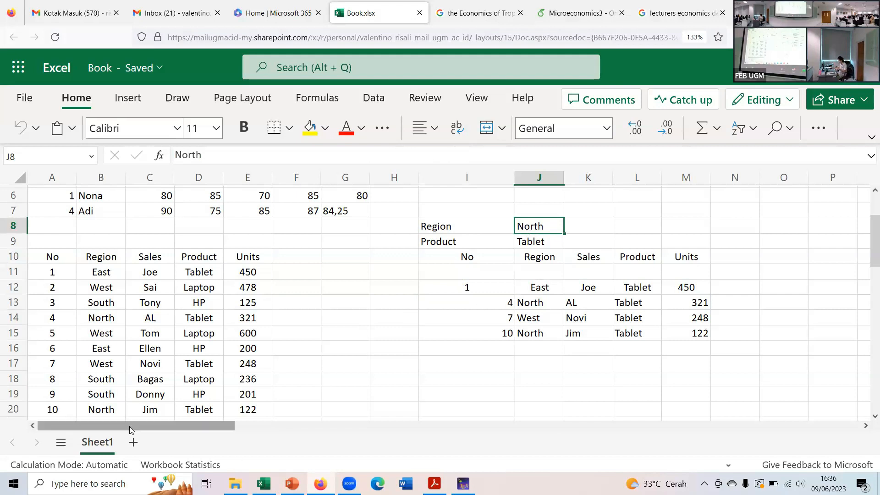
key("ctrl+plus")
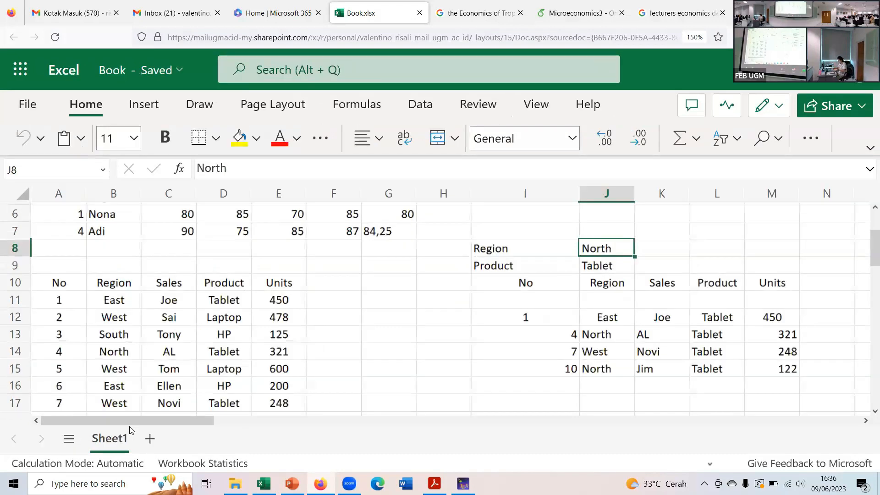
left_click(606, 263)
left_click(598, 249)
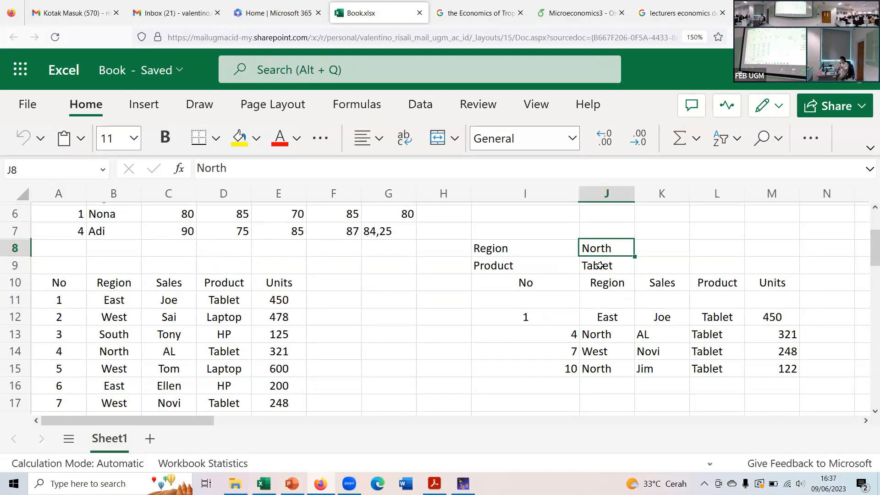
left_click(527, 318)
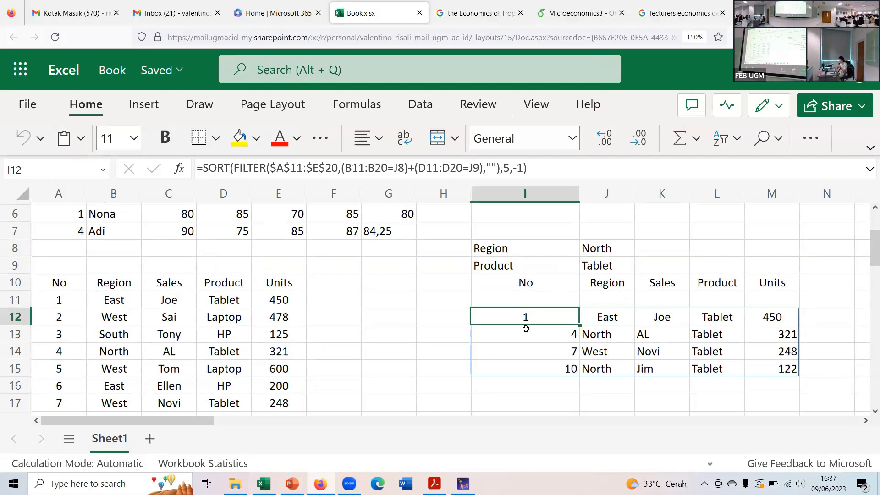
Step: Begin a FILTER formula in I17 with the sales table A10:E20 as its array
scroll(545, 329, "down", 2)
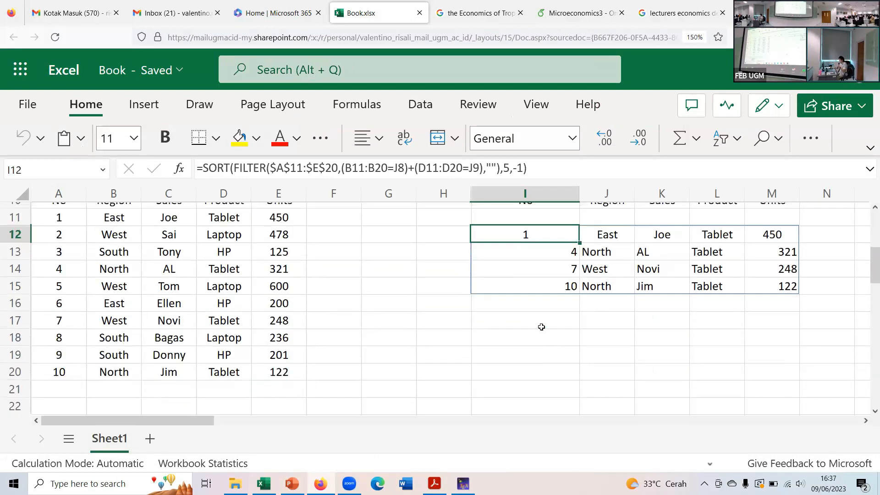
left_click(541, 322)
type("=")
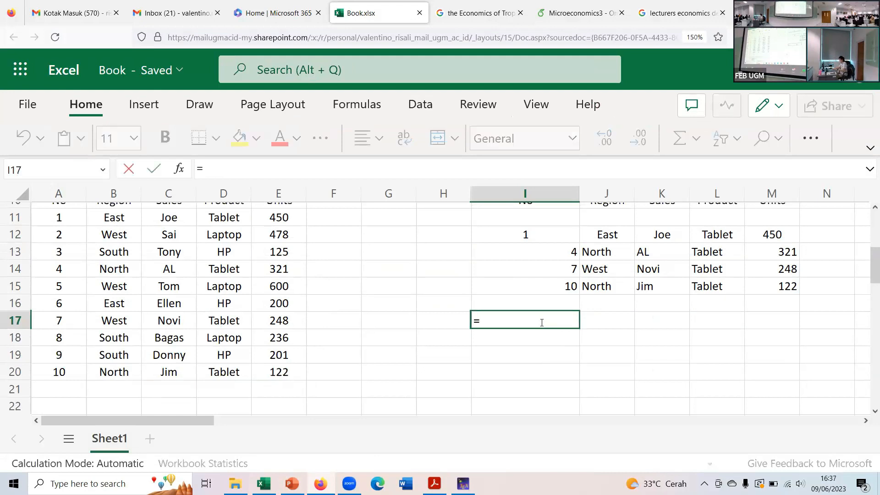
type("FILTER")
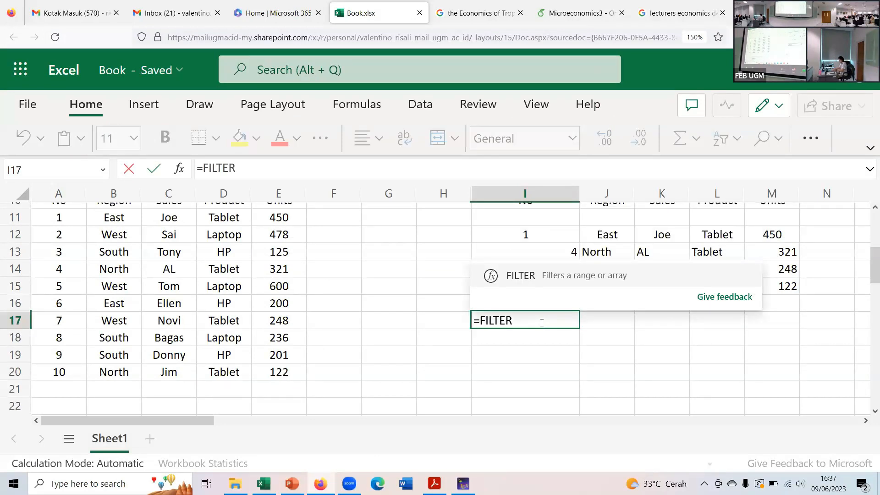
type("(")
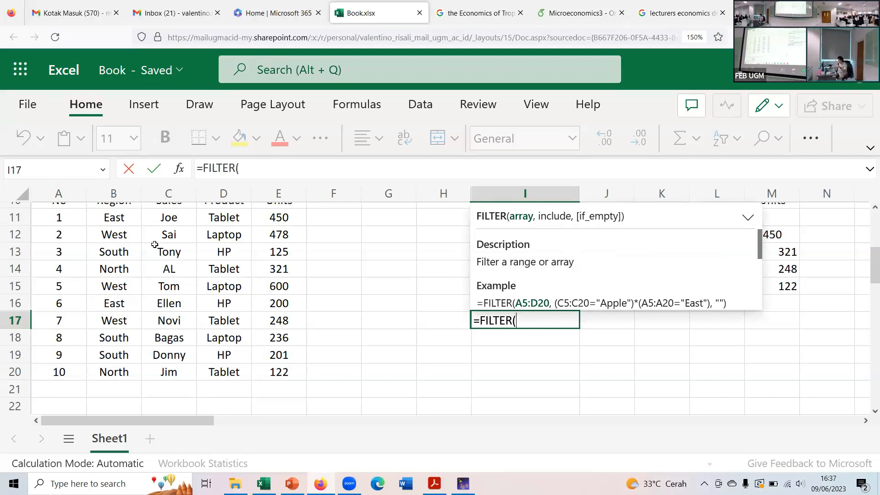
scroll(151, 246, "up", 2)
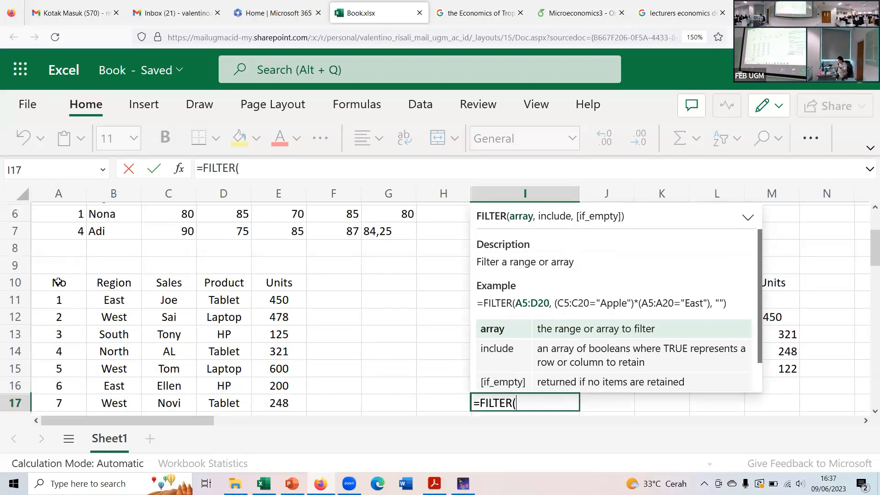
left_click_drag(56, 282, 289, 360)
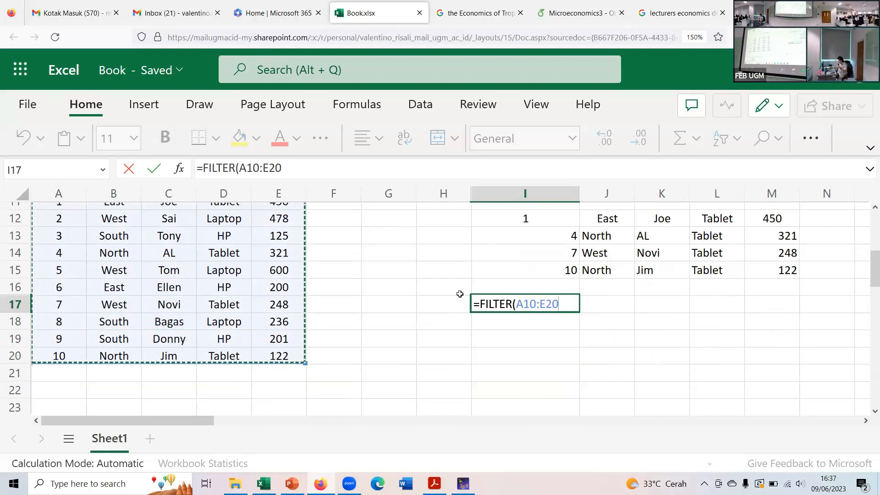
type(",")
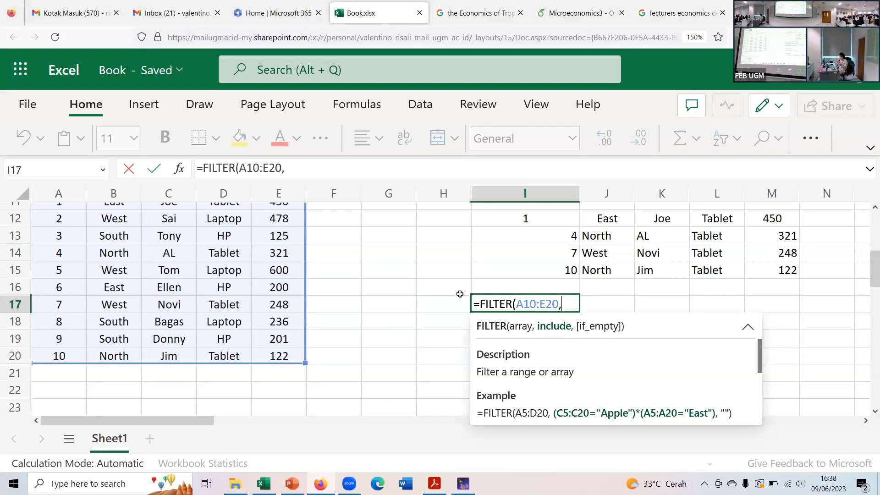
scroll(617, 273, "up", 2)
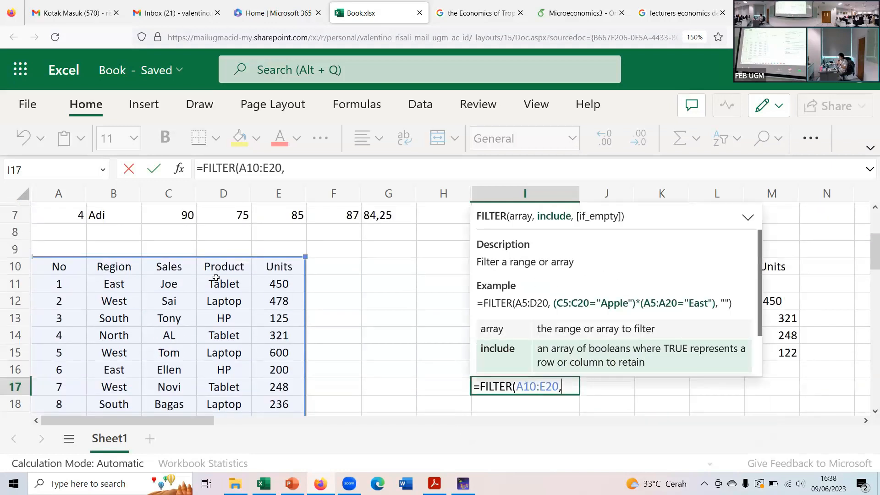
scroll(209, 275, "down", 2)
scroll(137, 280, "up", 2)
left_click_drag(112, 284, 114, 369)
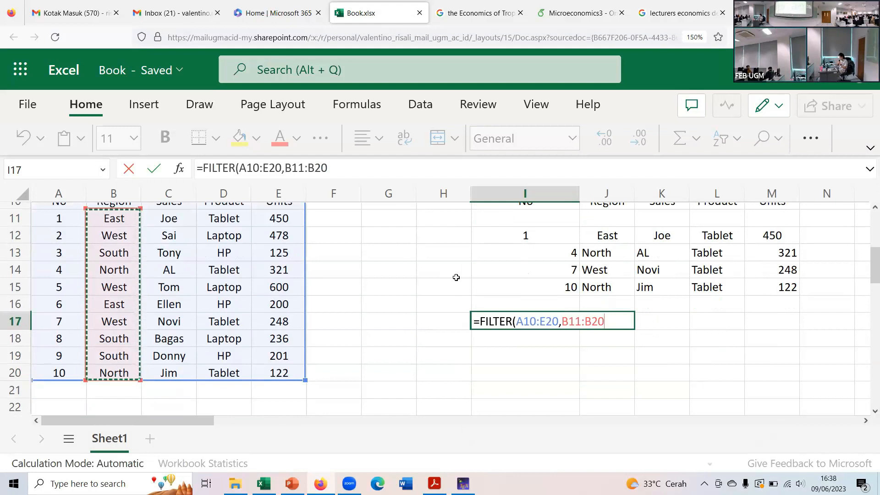
key("BackSpace")
key("BackSpace")
key("BackSpace")
key("BackSpace")
key("BackSpace")
key("BackSpace")
key("BackSpace")
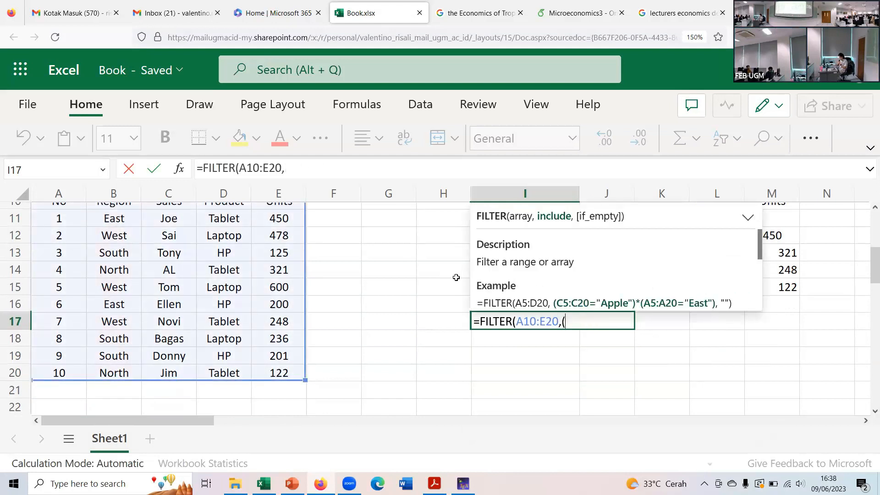
Step: Add the parenthesised region condition (B11:B20=J8) to the FILTER formula's include argument, followed by a multiplication sign
scroll(273, 259, "up", 2)
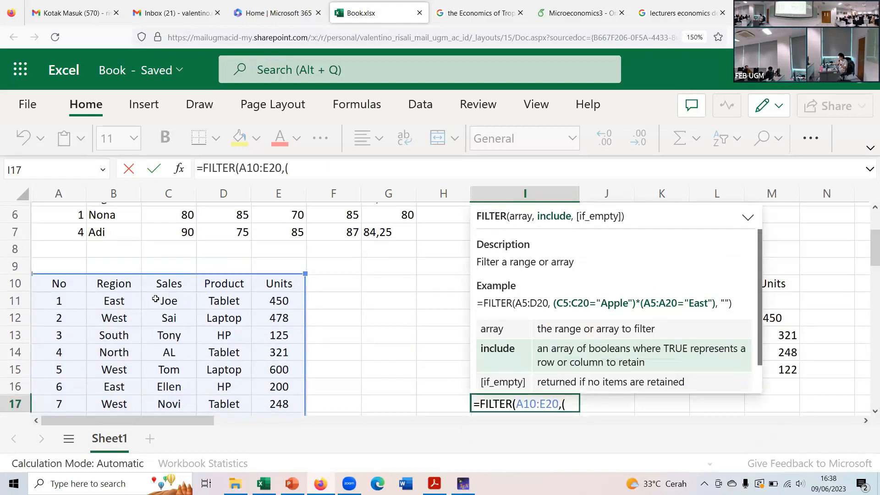
left_click(122, 299)
left_click_drag(121, 361, 108, 320)
scroll(432, 250, "up", 2)
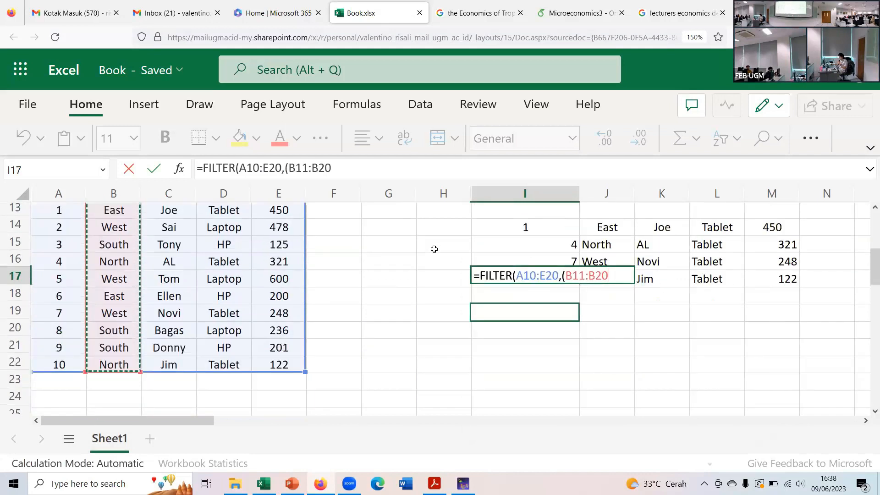
type(",")
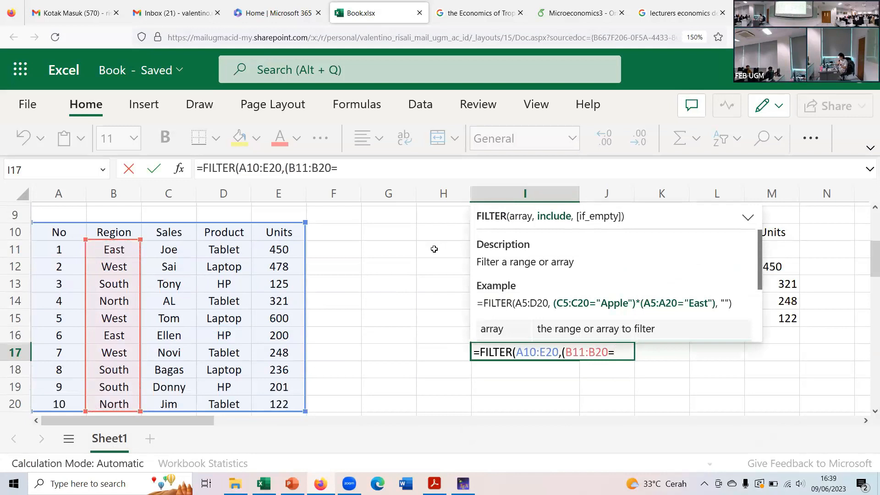
left_click(747, 223)
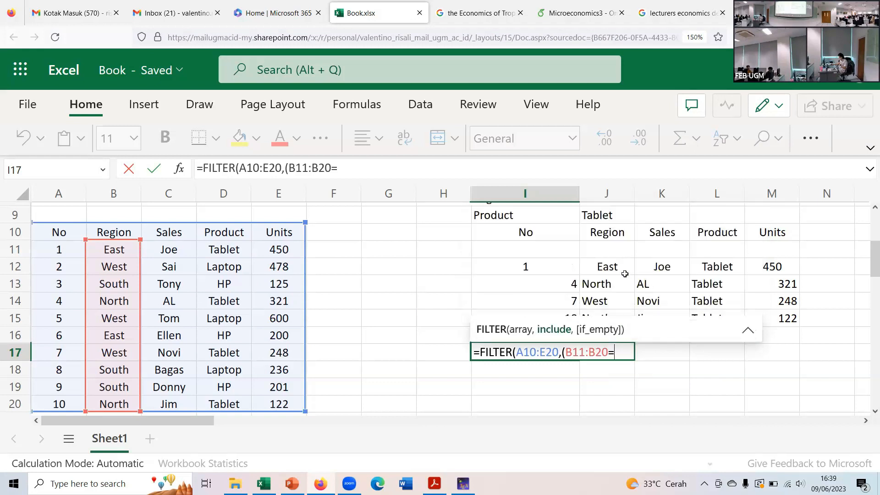
scroll(624, 274, "up", 2)
left_click(604, 280)
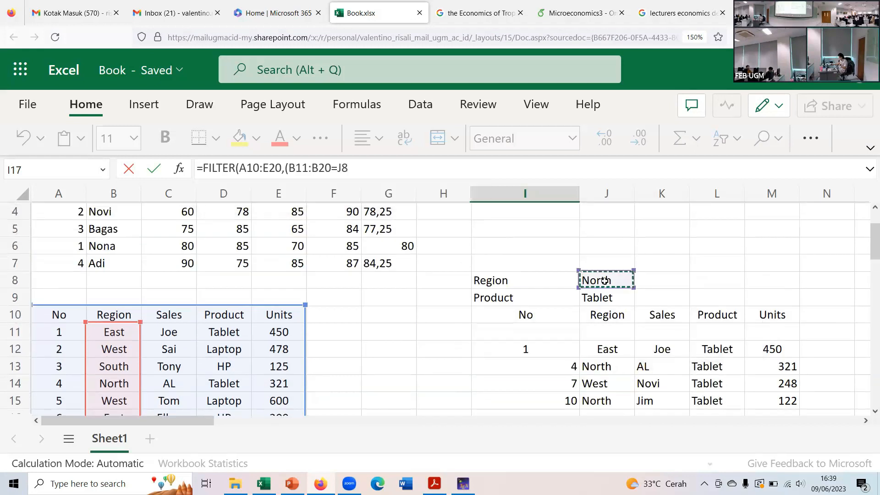
left_click(406, 168)
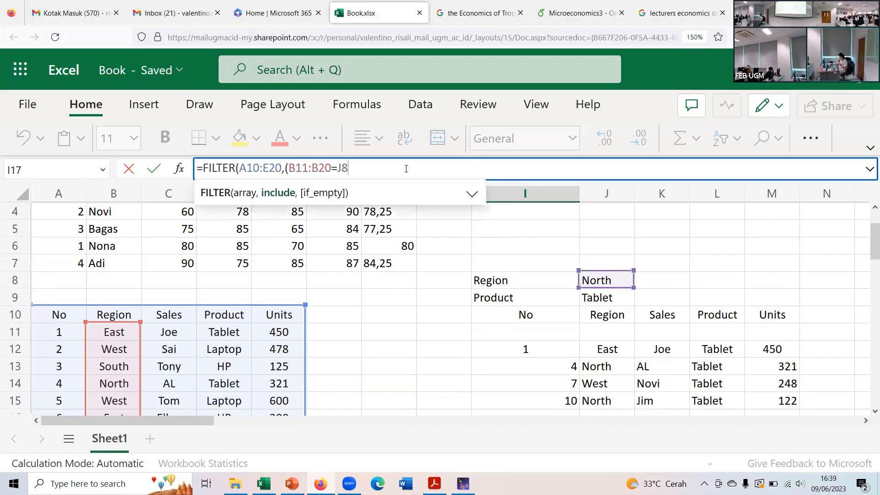
type(")*")
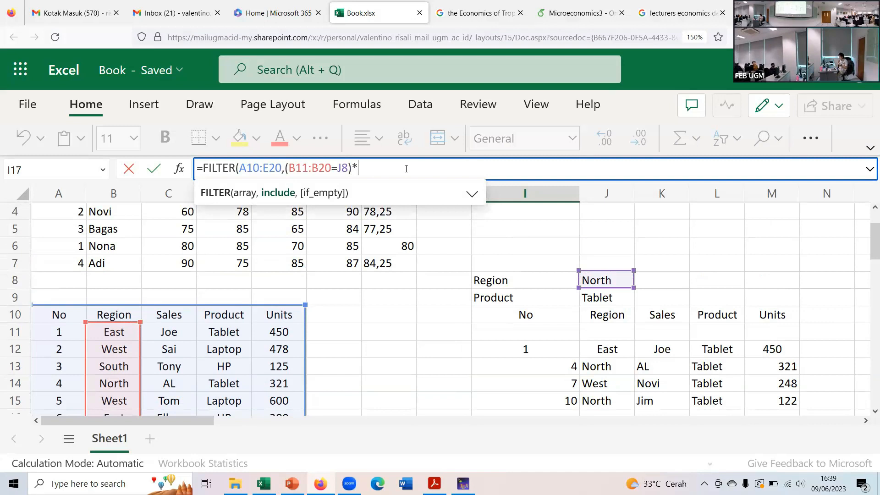
Step: Add the product condition (D11:D20=J9) as the second factor of the include argument
type("(")
left_click_drag(224, 328, 226, 354)
type("=")
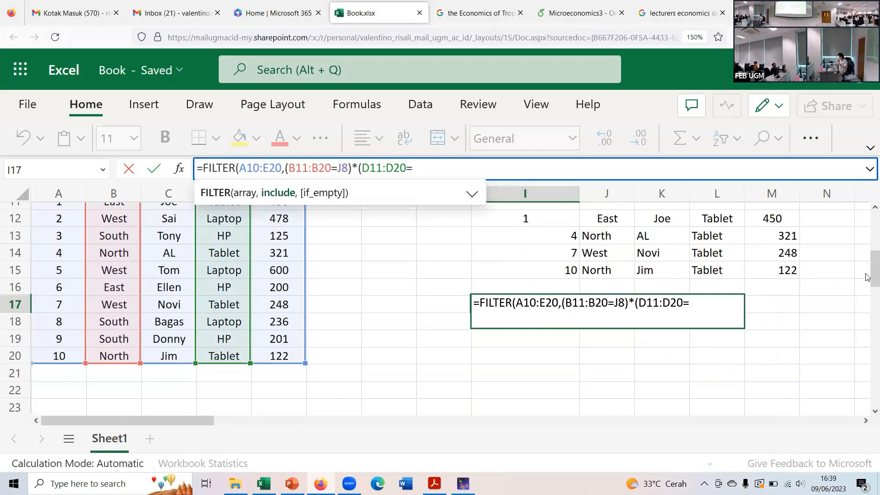
scroll(868, 276, "up", 3)
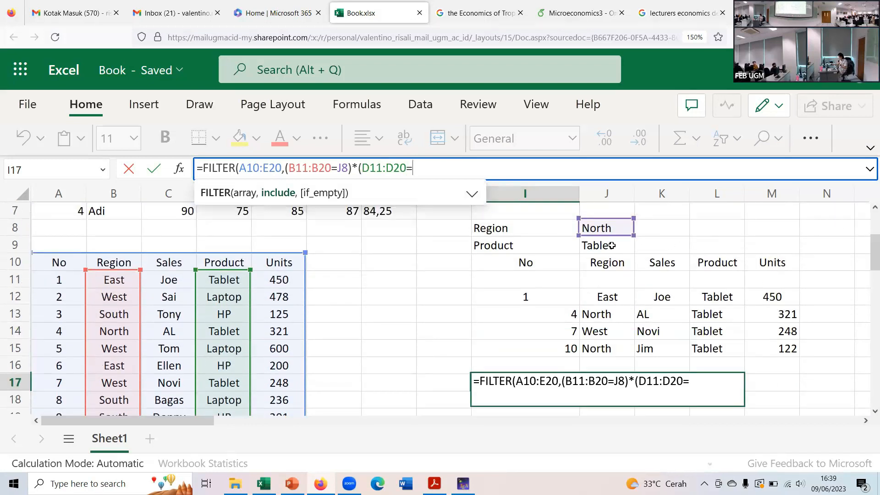
left_click(611, 245)
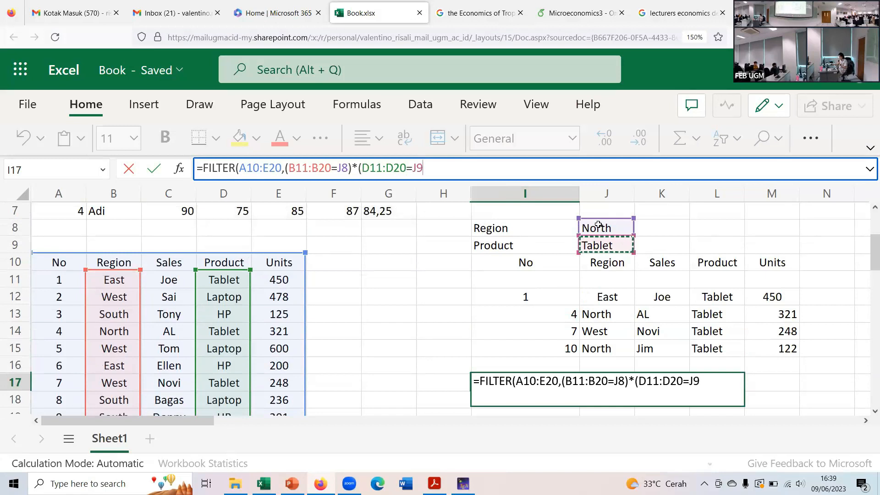
type(")")
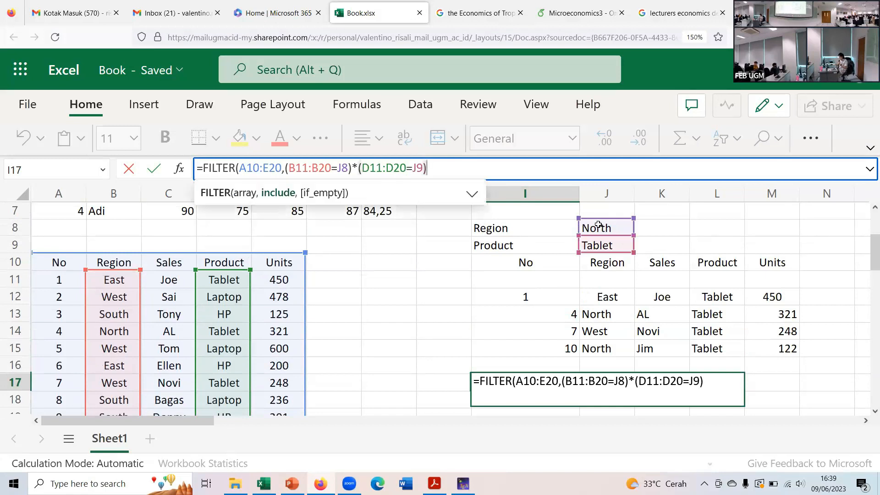
Step: Set the if_empty argument to " ", close the FILTER formula and enter it in I17
type(",")
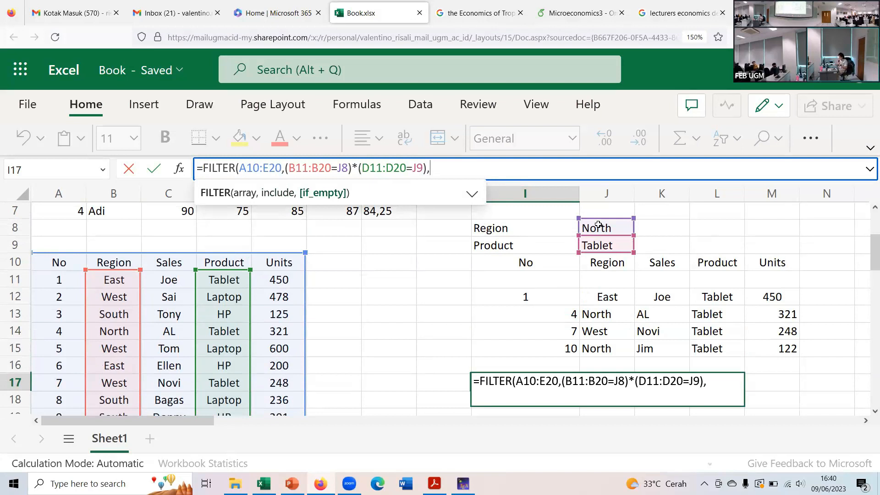
type("\" \")")
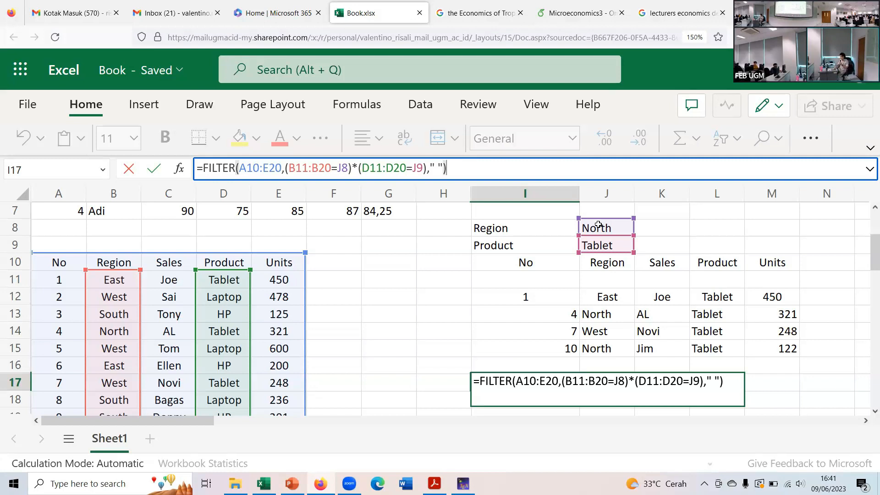
key("Return")
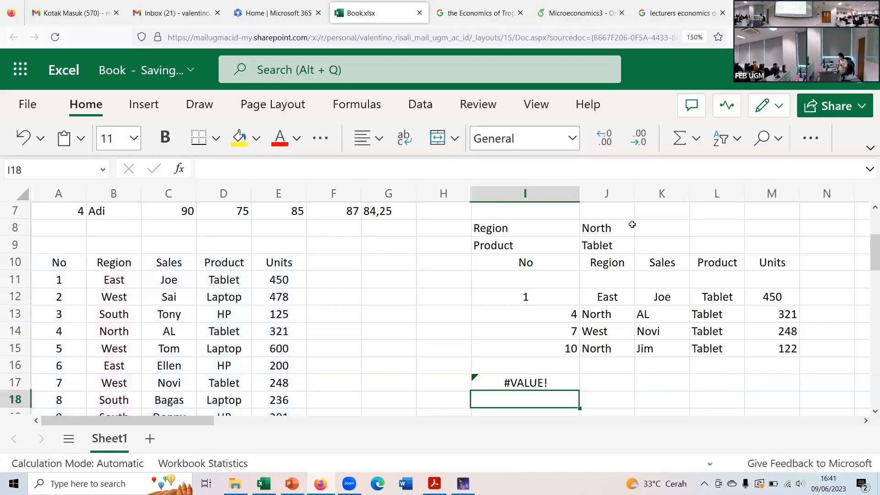
Step: Correct the array in I17's FILTER formula to A11:E20, matching the rows of the criteria ranges
left_click(554, 382)
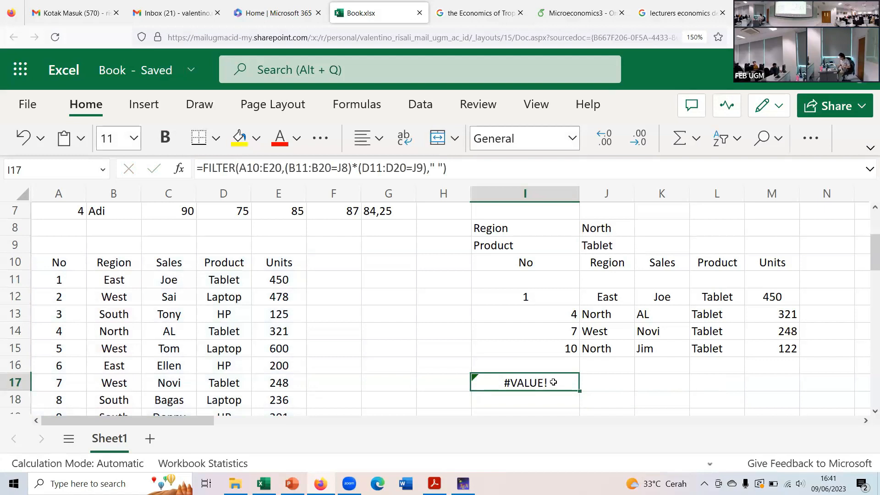
scroll(545, 320, "up", 2)
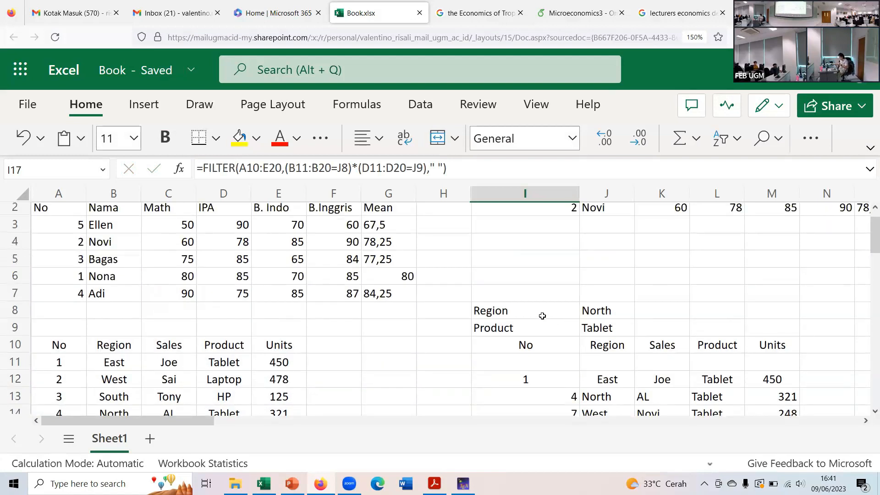
scroll(549, 321, "down", 4)
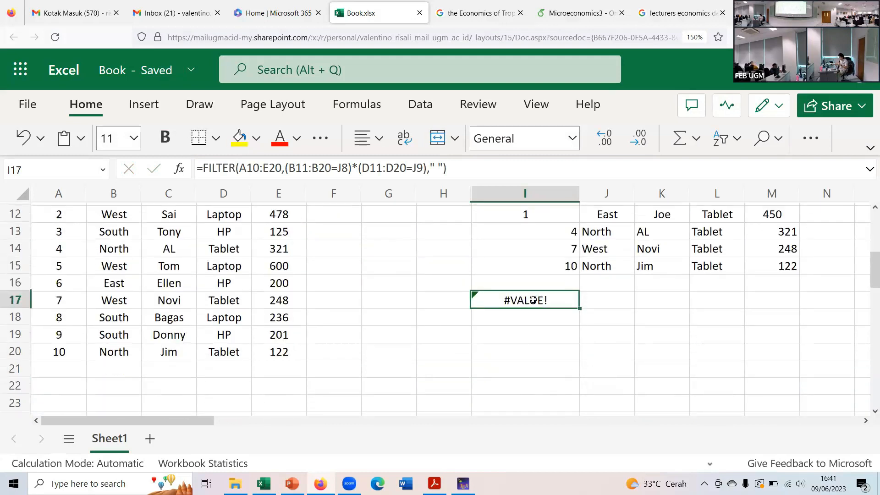
double_click(533, 298)
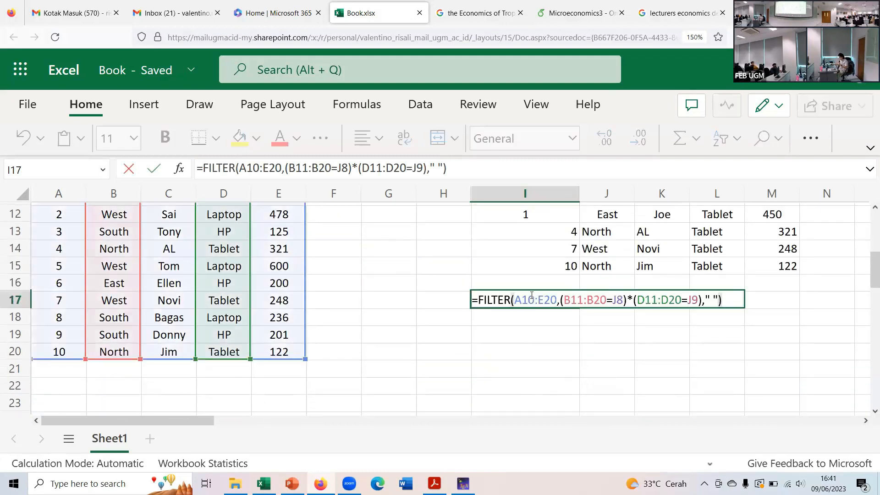
scroll(305, 250, "up", 2)
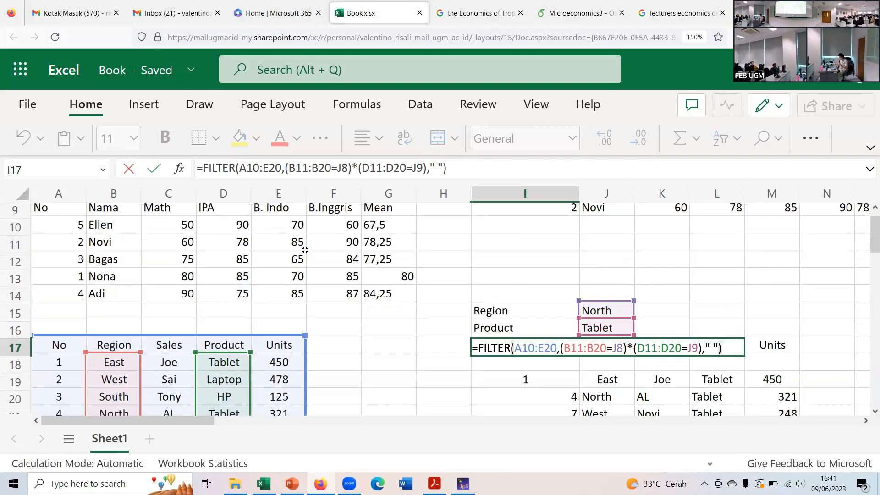
scroll(304, 249, "down", 2)
scroll(434, 275, "up", 3)
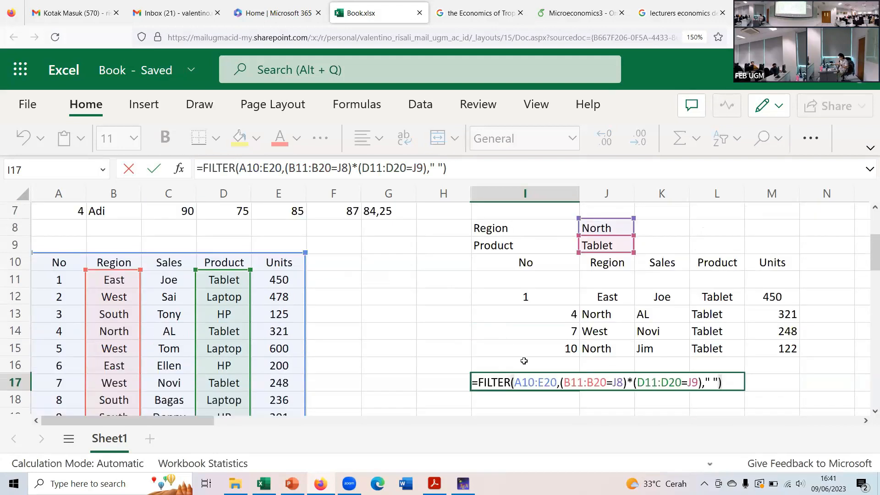
left_click(534, 383)
key("BackSpace")
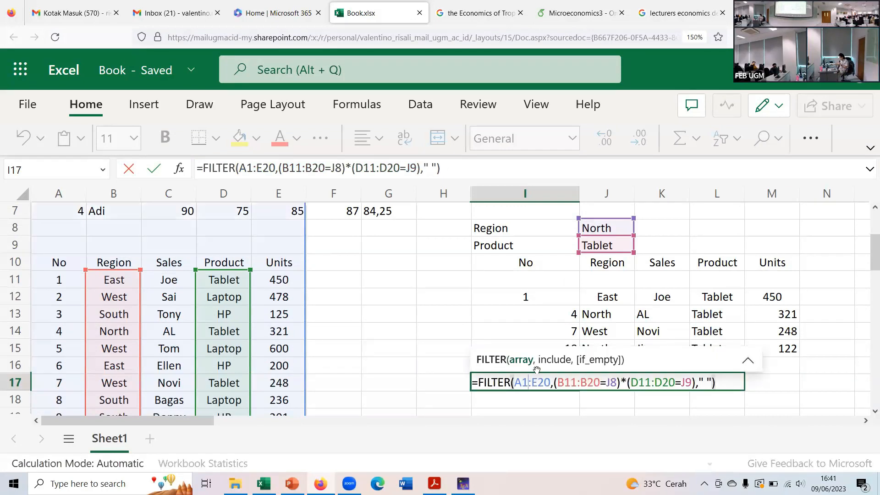
type("1")
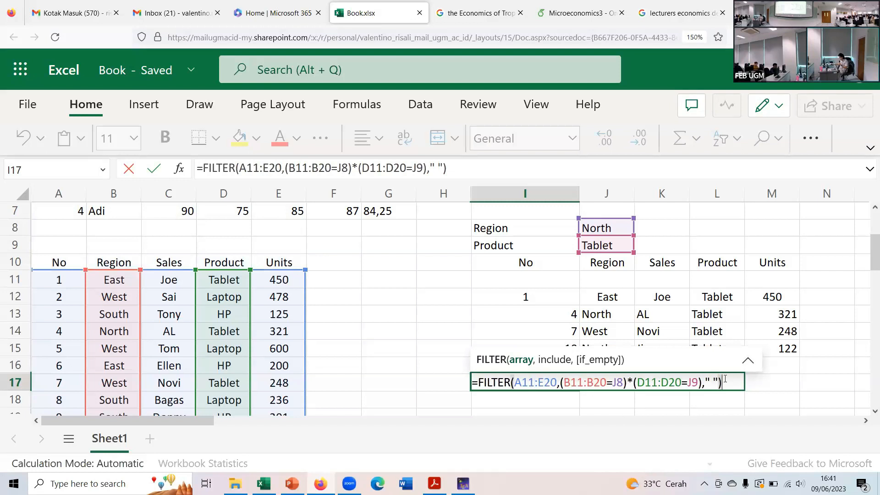
key("Return")
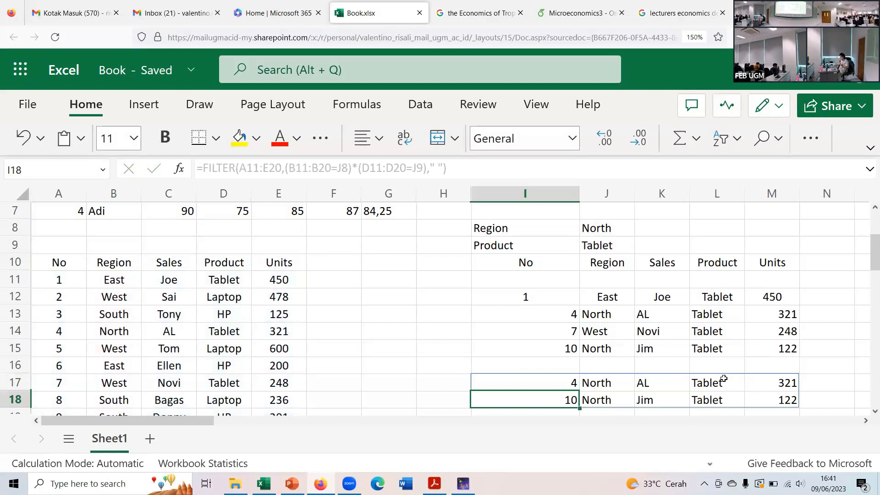
key("Up")
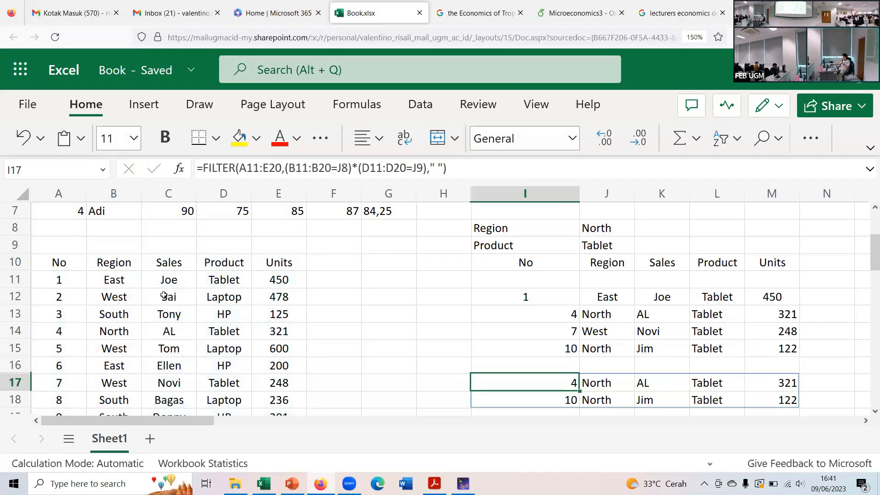
Step: Fill the North Tablet records in B14:E14 and B20:E20 of the sales table with yellow
scroll(163, 295, "down", 2)
scroll(149, 290, "up", 2)
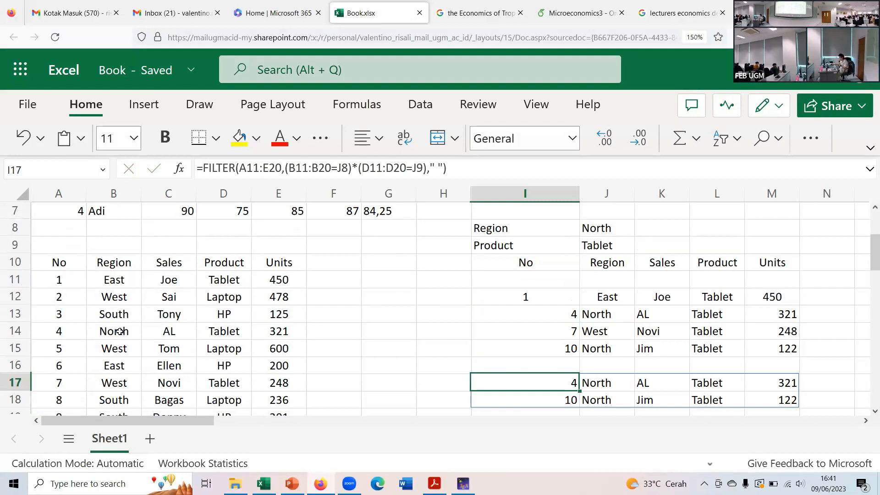
left_click_drag(120, 331, 271, 331)
left_click(246, 142)
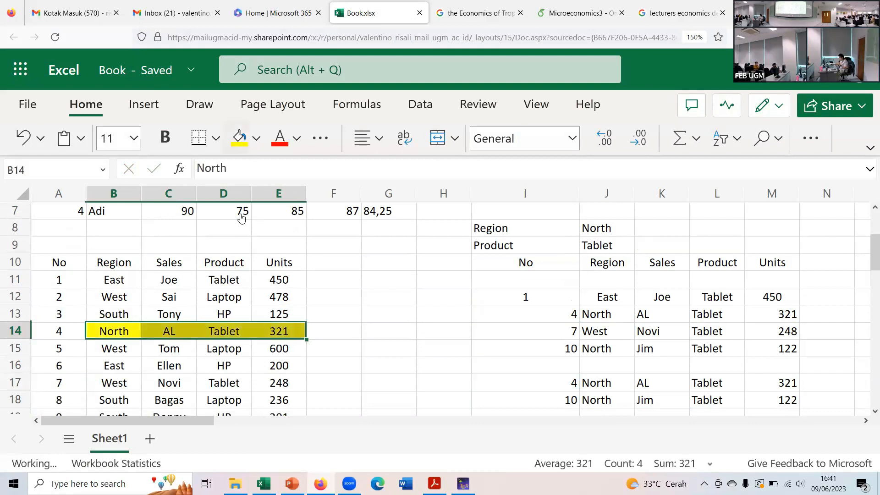
scroll(228, 278, "down", 1)
scroll(227, 278, "down", 2)
left_click_drag(122, 348, 275, 350)
left_click(240, 140)
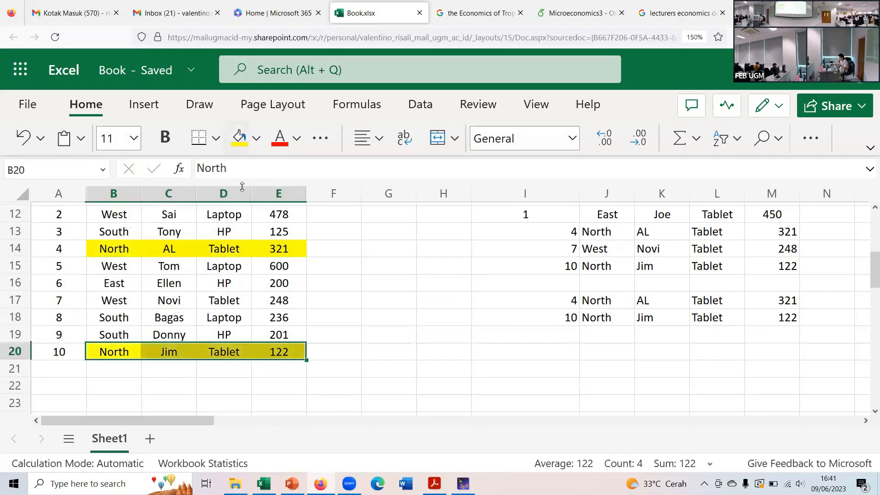
Step: Compare the highlighted sales rows with the criteria and the filtered output, and open the formula in I17 for inspection
scroll(275, 284, "up", 2)
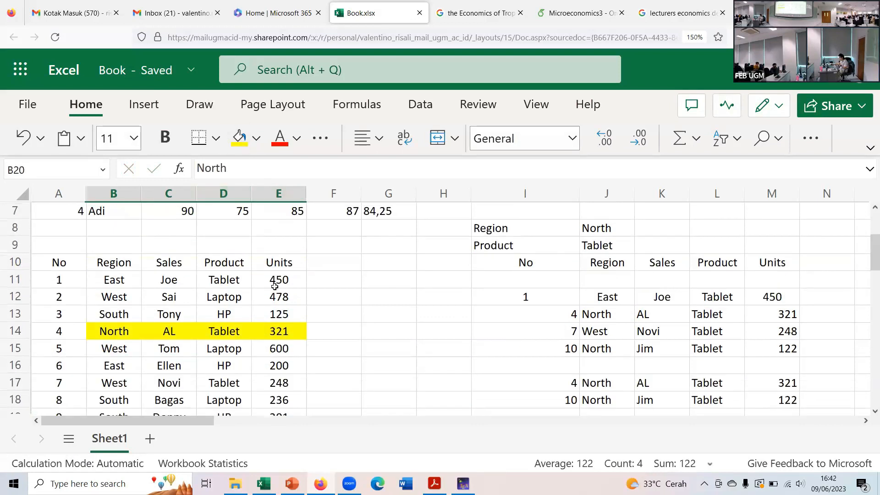
scroll(274, 286, "down", 2)
scroll(274, 286, "up", 2)
scroll(274, 286, "down", 2)
scroll(274, 286, "up", 2)
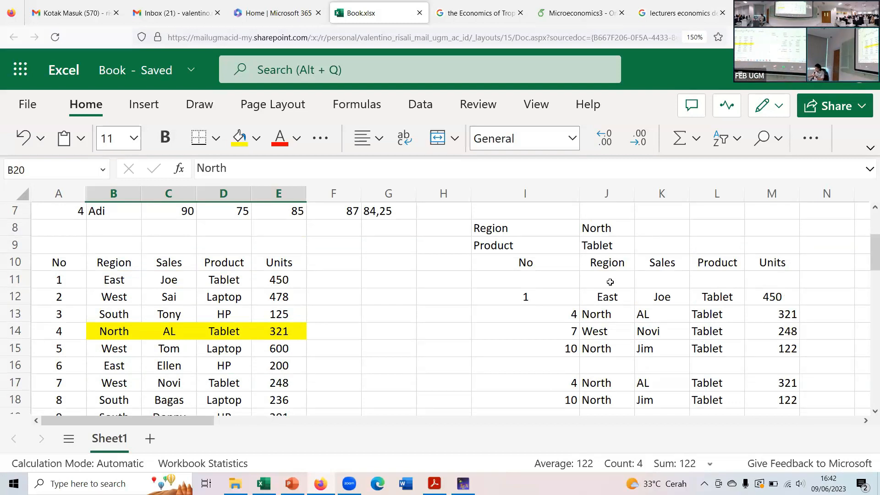
scroll(549, 260, "down", 2)
scroll(549, 260, "up", 2)
scroll(549, 261, "down", 2)
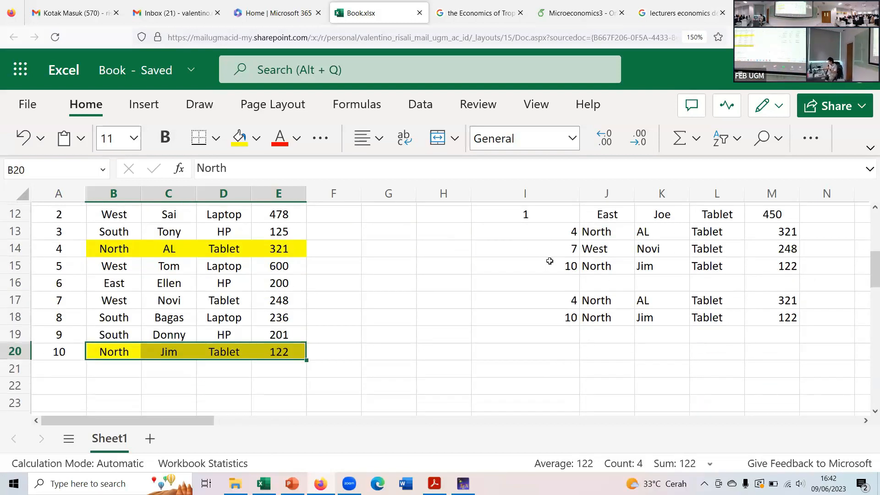
scroll(550, 261, "up", 2)
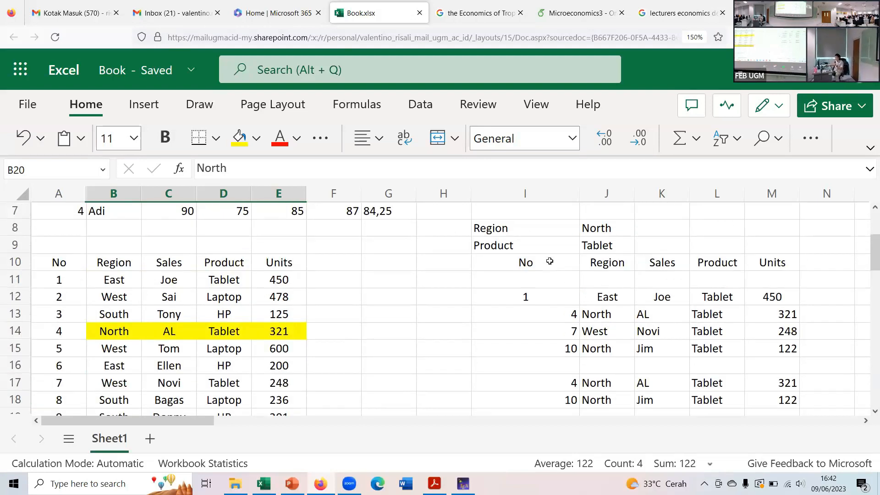
double_click(568, 383)
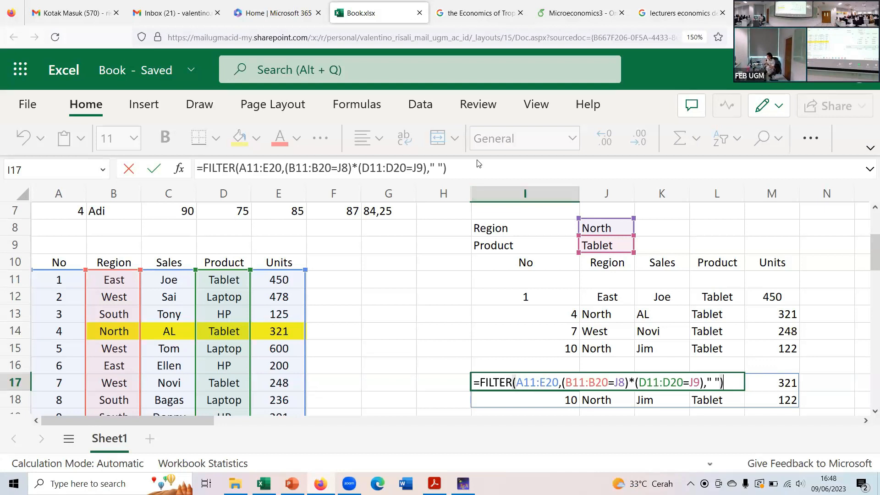
Step: Replace the * between the Region and Product criteria in I17's FILTER formula with + and enter the formula
left_click(634, 376)
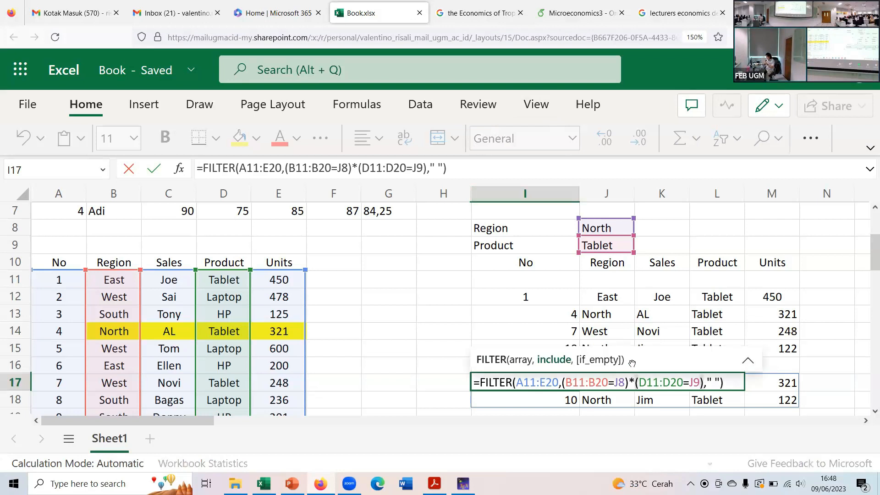
key("BackSpace")
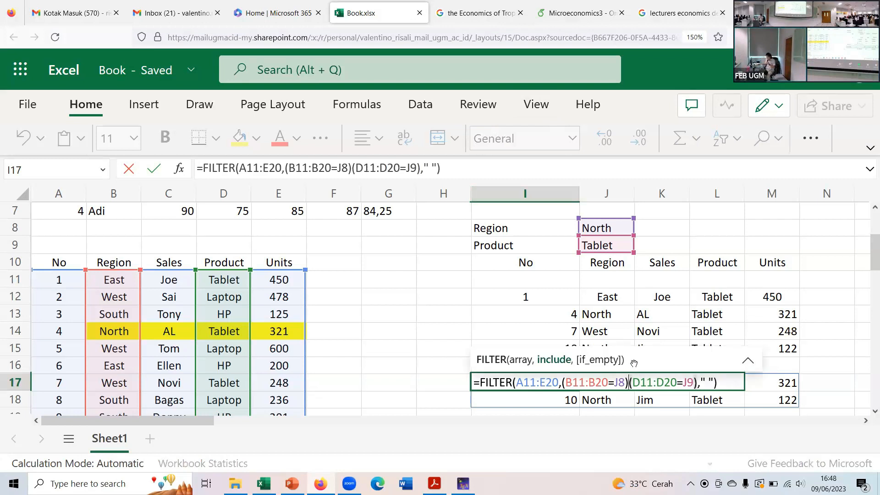
type("+")
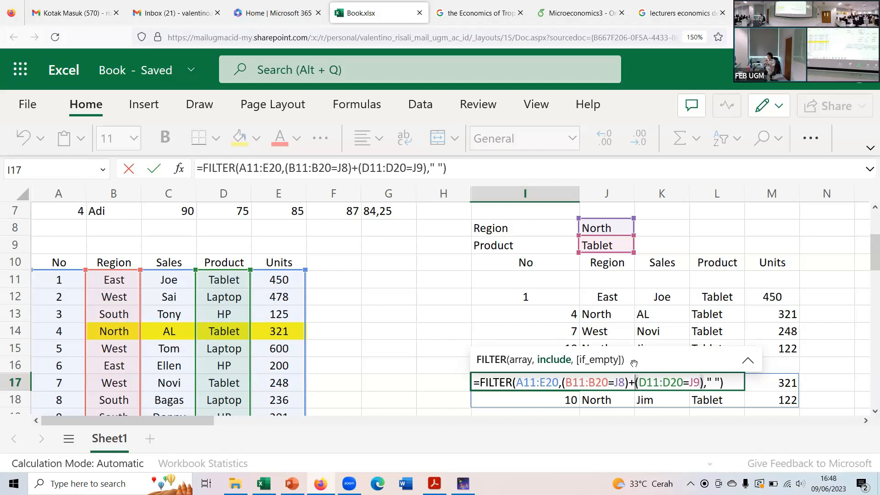
left_click(731, 380)
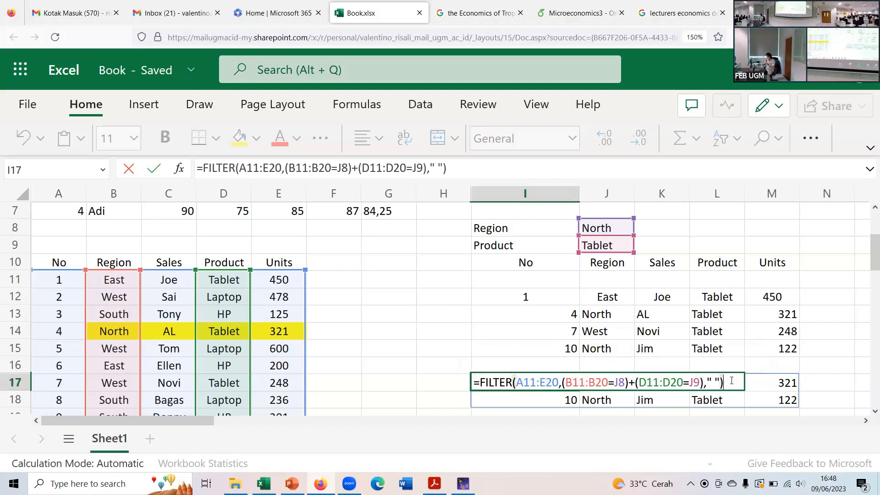
key("Return")
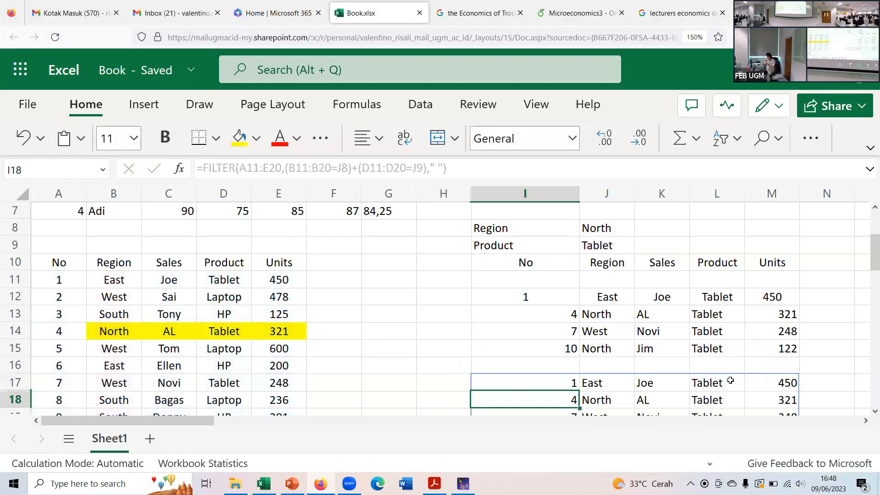
Step: Examine the filtered rows below I17 and open its OR-criteria FILTER formula for inspection
scroll(689, 350, "down", 2)
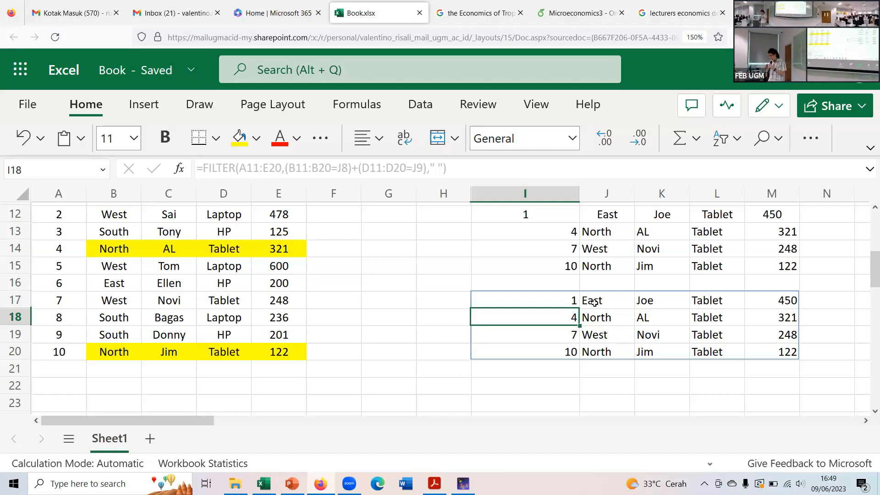
left_click(569, 302)
double_click(568, 302)
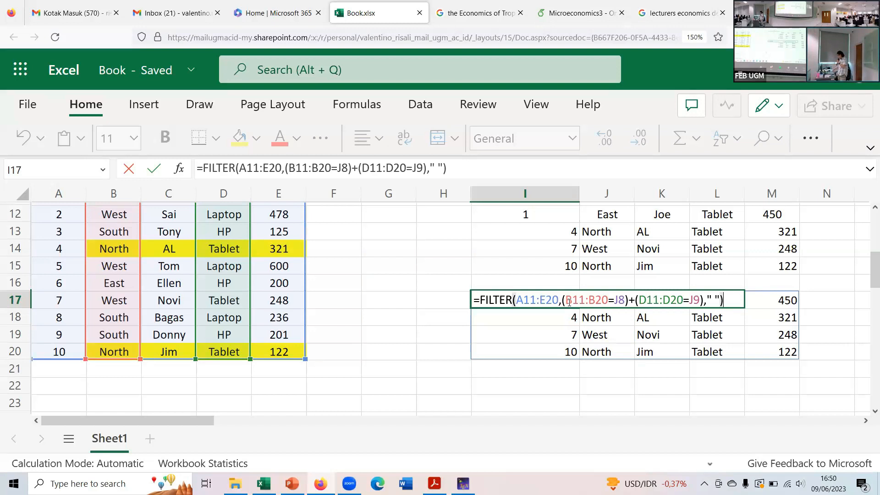
key("Return")
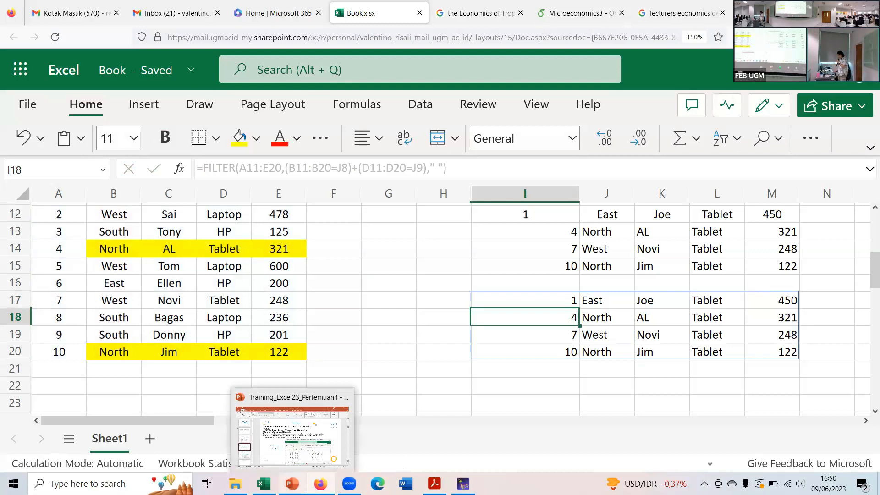
Step: Switch to the Training_Excel23_Pertemuan4 presentation in PowerPoint, start the slide show from the Filter slide and advance to the Sort slide
left_click(292, 483)
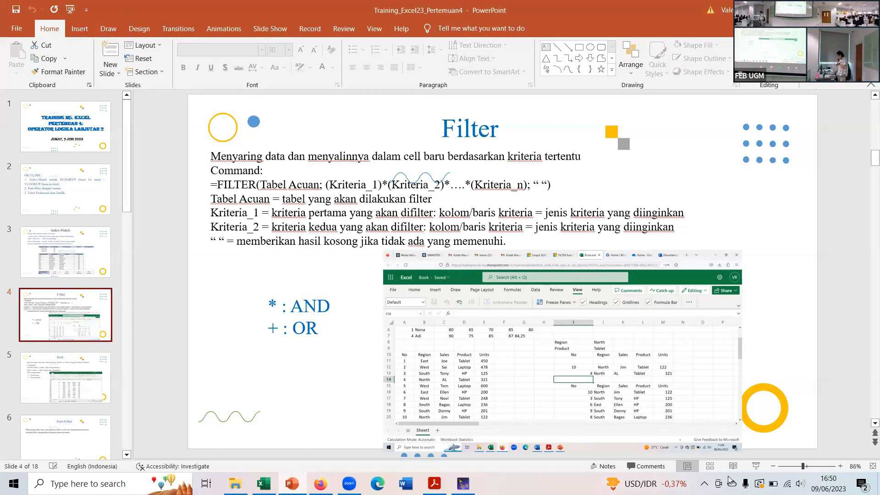
left_click(754, 466)
left_click(520, 335)
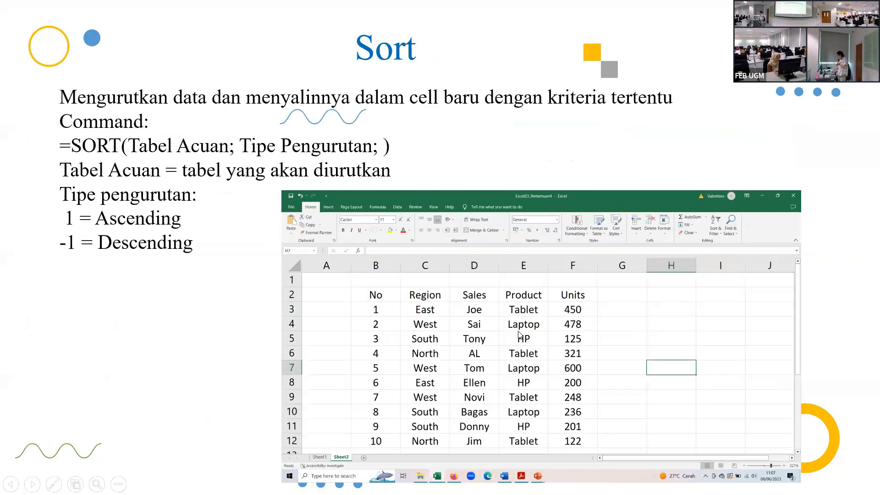
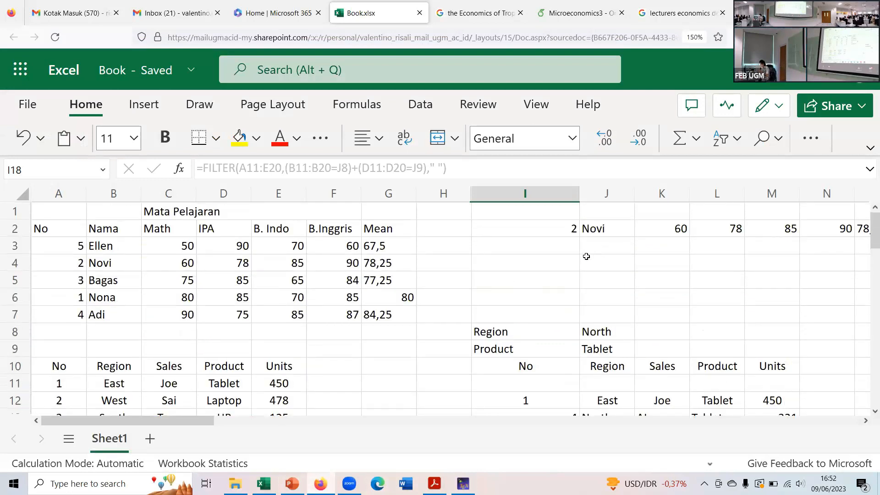
Step: Begin a SORT formula in I22, below the filtered output
scroll(585, 251, "down", 2)
left_click(545, 320)
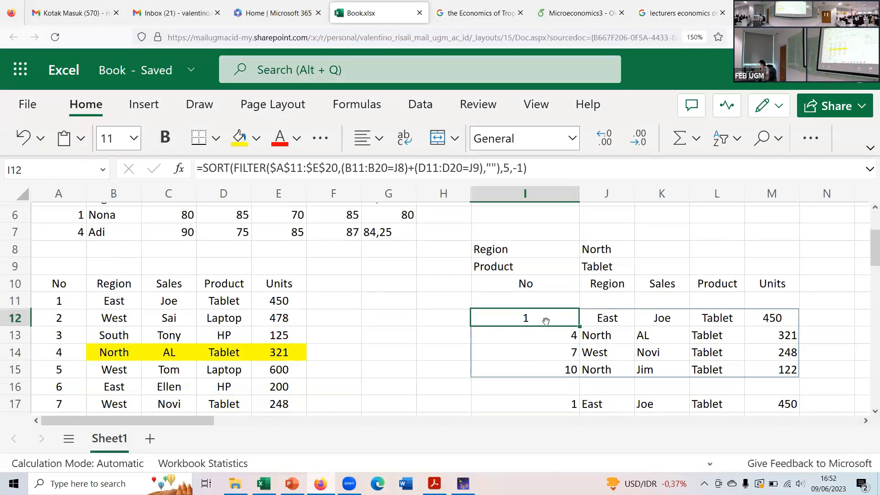
scroll(545, 319, "down", 5)
scroll(545, 319, "up", 2)
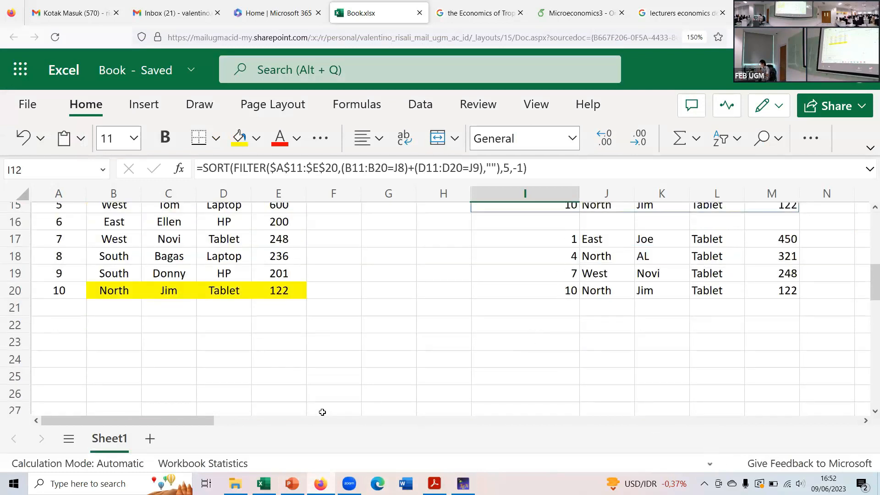
left_click(557, 318)
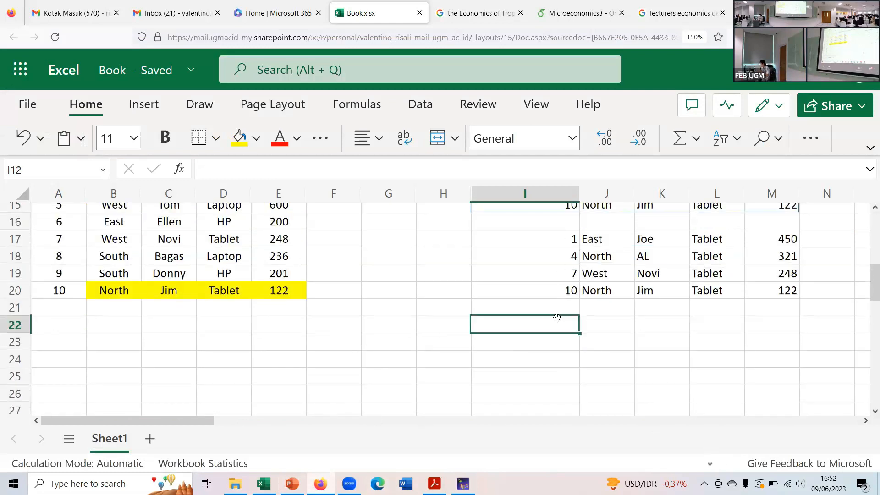
type("=")
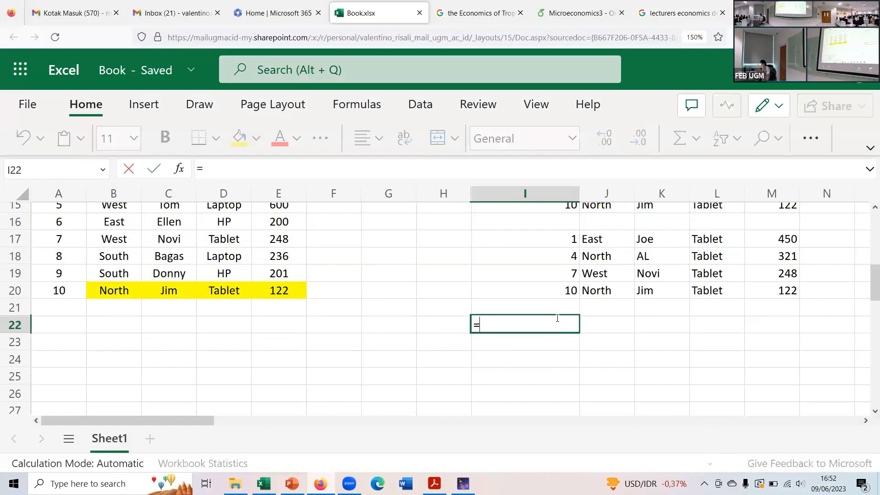
type("SO")
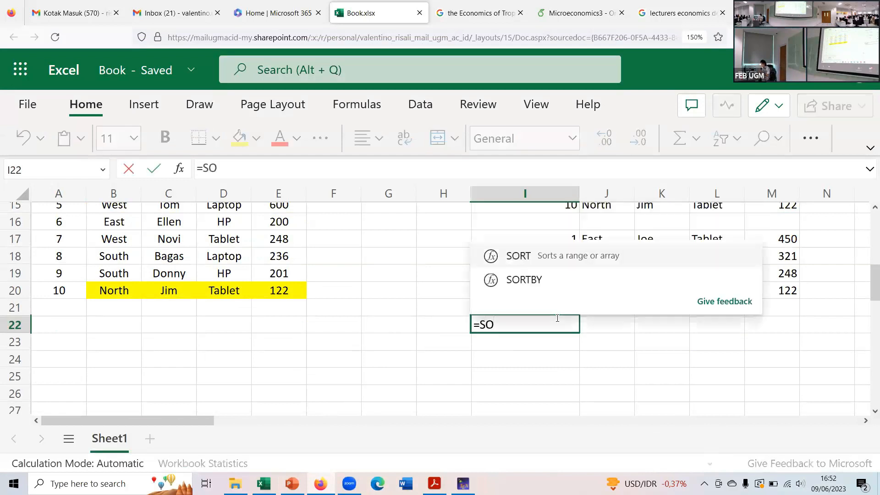
type("RT(")
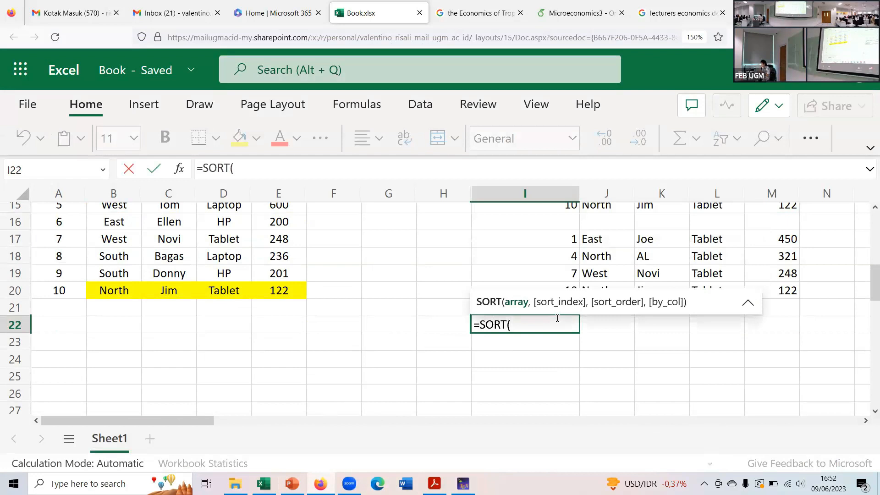
Step: Set the SORT array to A11:E20, leave sort_index empty after the comma and enter the formula in I22
scroll(426, 308, "up", 3)
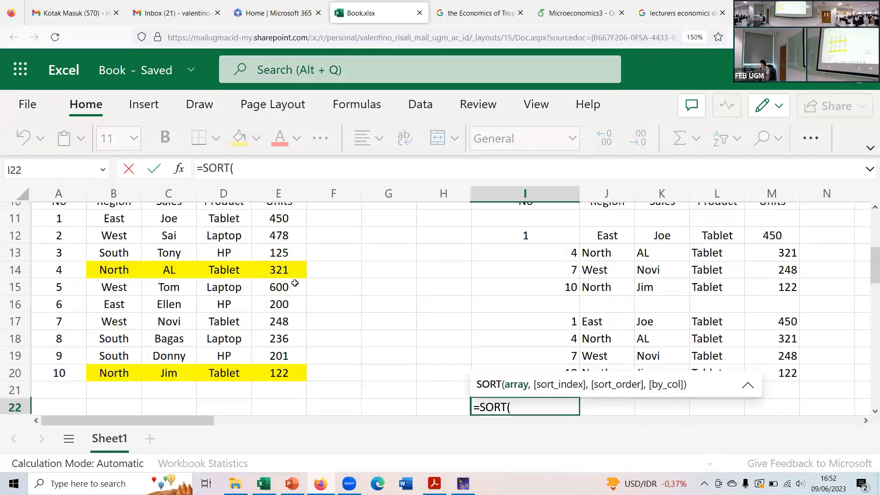
scroll(240, 273, "up", 3)
scroll(133, 284, "down", 3)
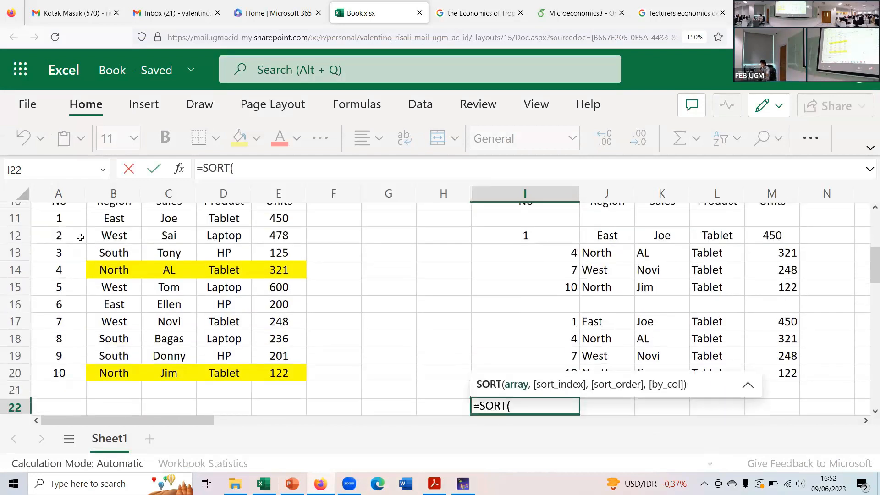
left_click_drag(64, 218, 275, 371)
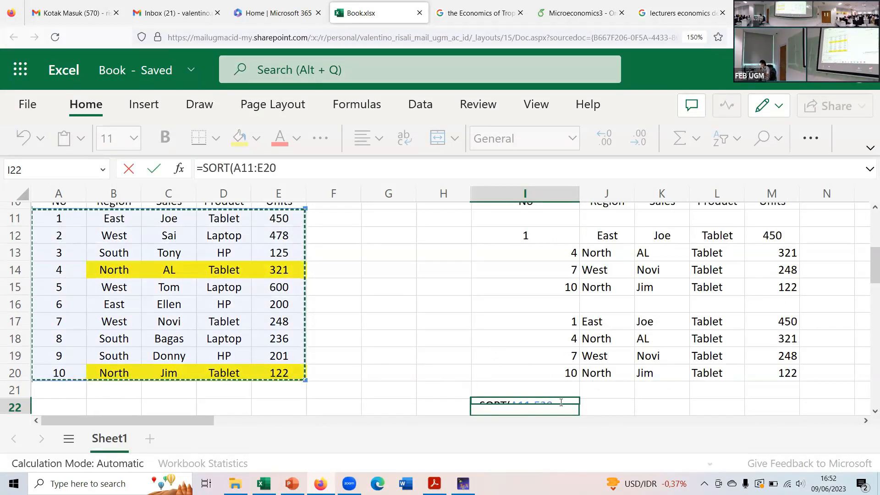
scroll(555, 380, "down", 2)
type(",")
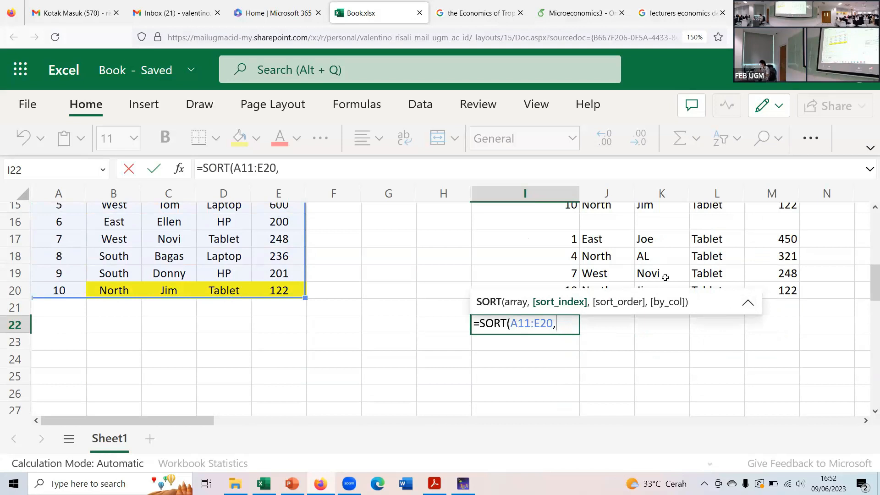
scroll(641, 316, "up", 5)
scroll(603, 293, "down", 5)
key("Return")
Step: Compare the existing SORT and FILTER formula in I12 with the output starting at I22
scroll(577, 325, "up", 4)
scroll(577, 325, "down", 4)
scroll(568, 313, "up", 4)
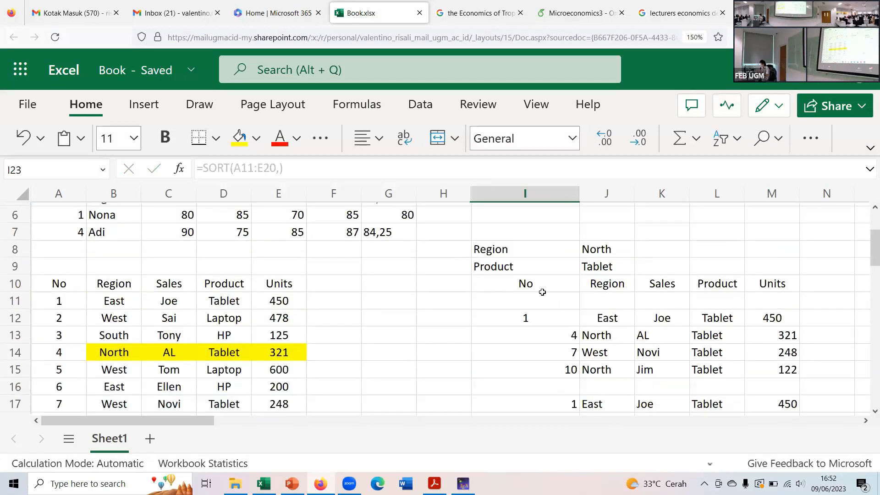
left_click(554, 314)
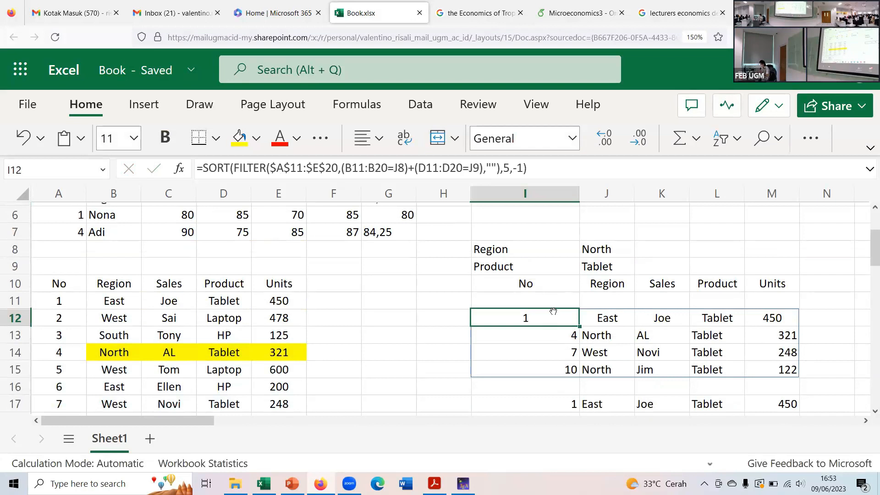
scroll(552, 311, "down", 5)
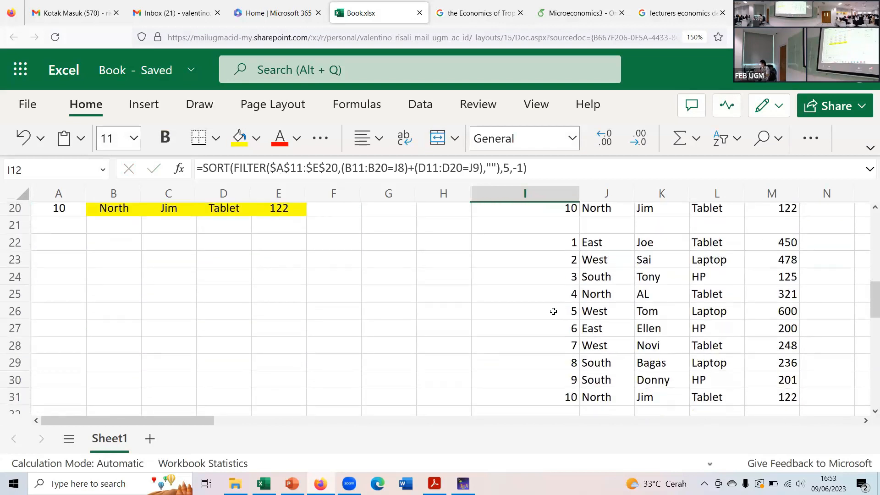
Step: Add sort_index 5 and sort_order 1 to I22's SORT formula to order the sales table by Units ascending
left_click(568, 241)
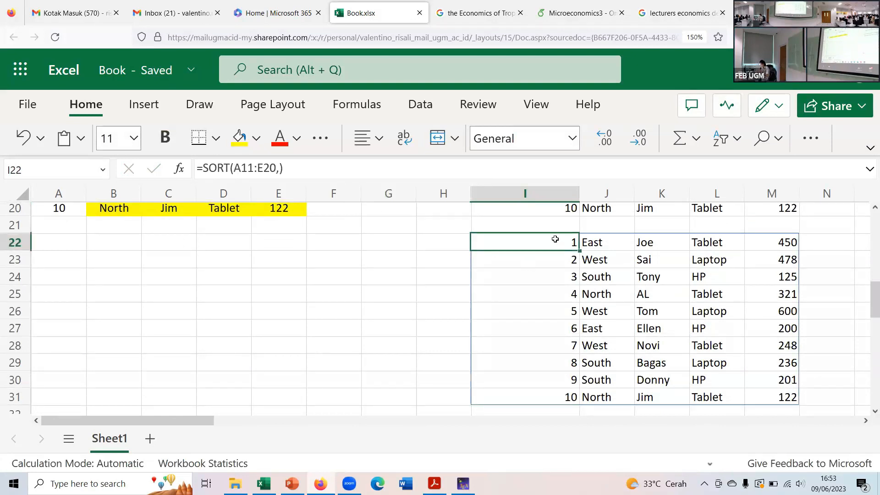
double_click(554, 239)
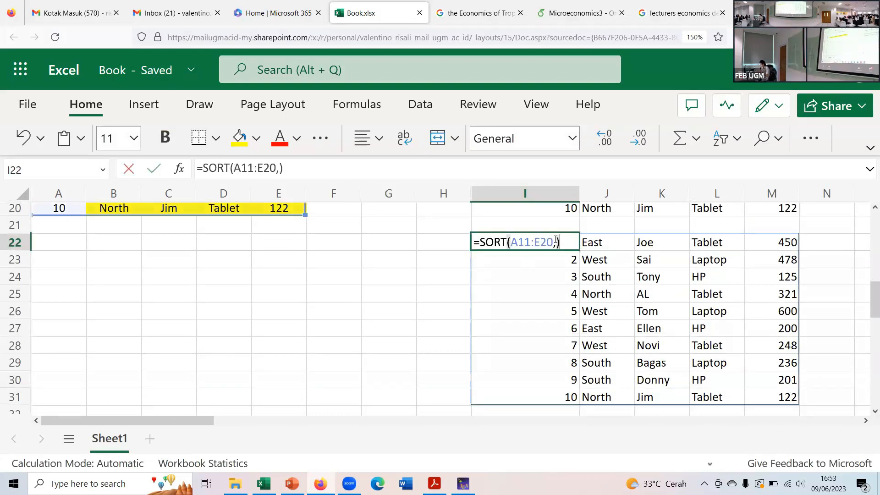
left_click(284, 168)
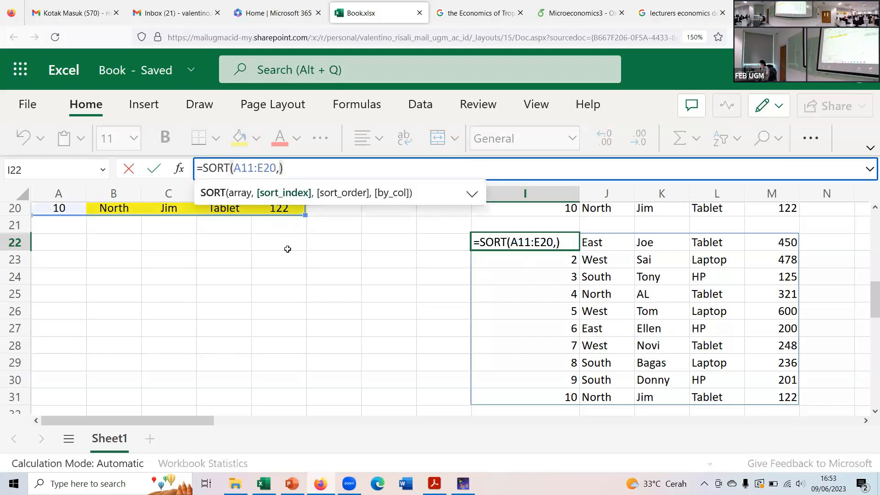
scroll(288, 249, "up", 5)
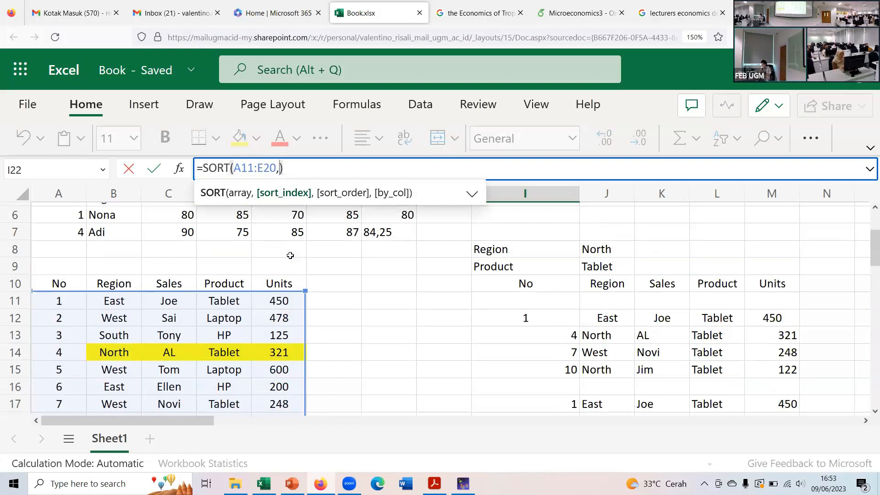
type("5,")
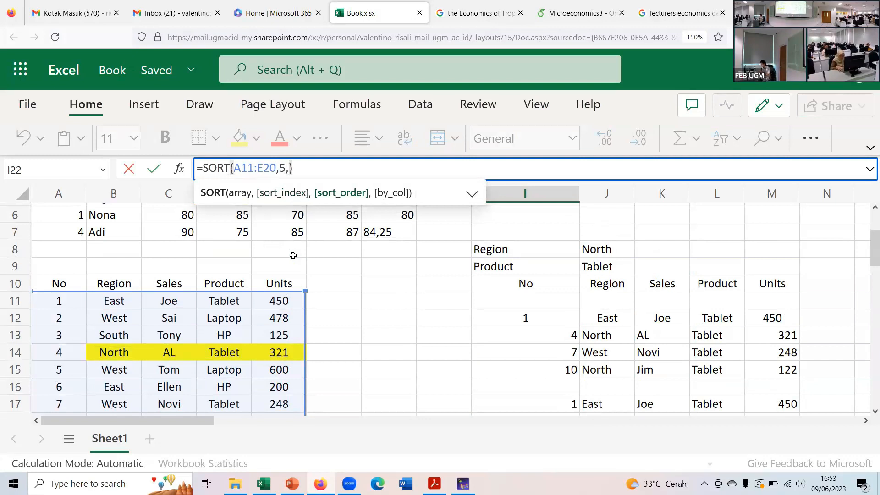
type("1")
left_click(328, 168)
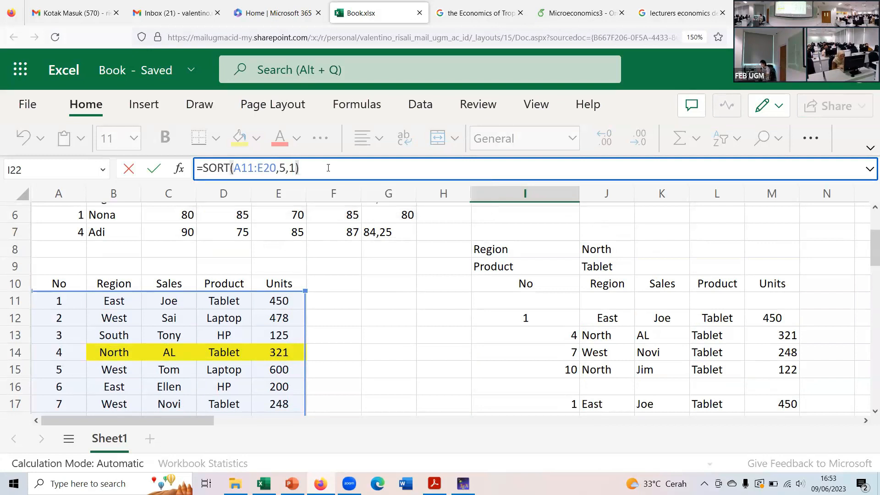
key("Return")
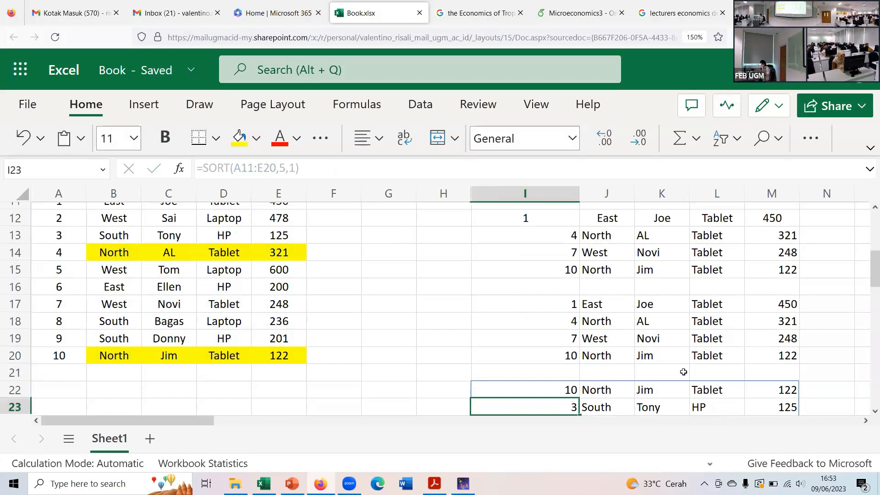
scroll(681, 364, "down", 2)
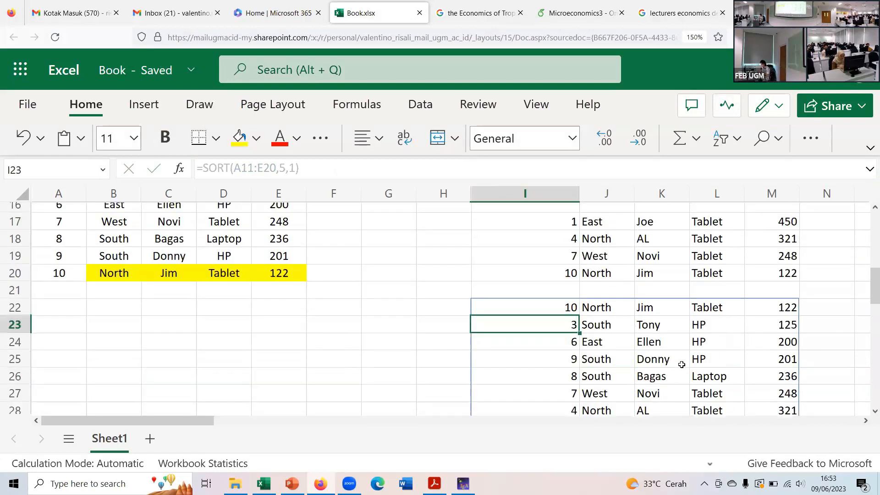
scroll(681, 365, "down", 2)
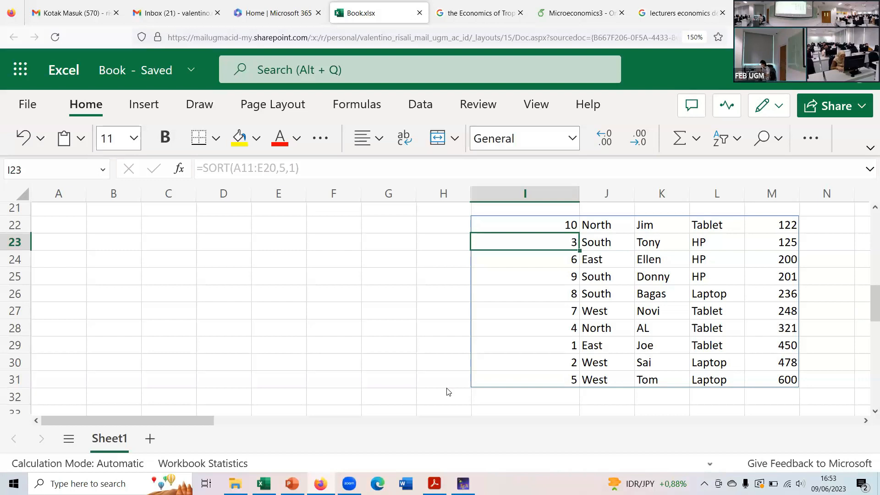
Step: Reduce the browser zoom of the workbook to 120%
key("ctrl+minus")
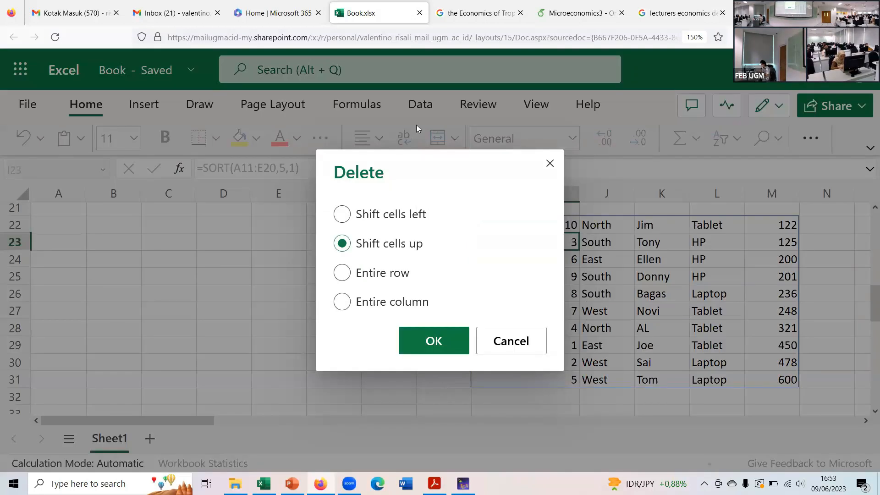
left_click(549, 162)
scroll(550, 160, "down", 1)
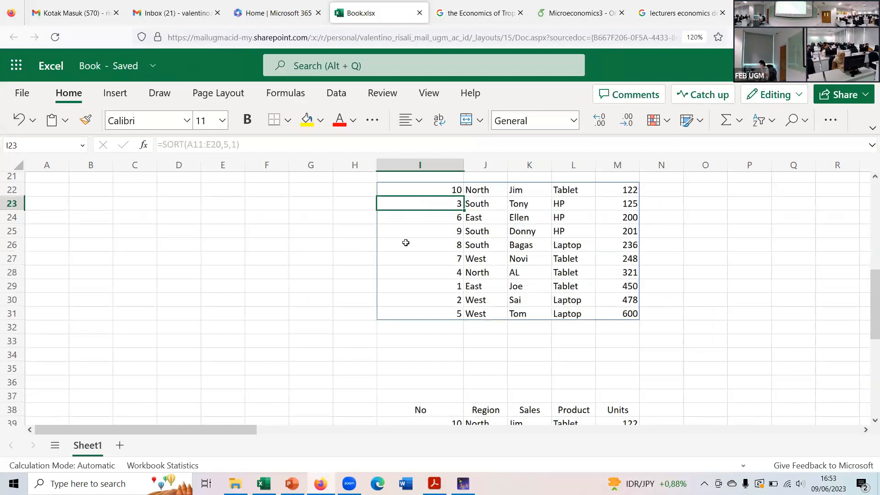
Step: Set the sort_order in I22's SORT formula to -1 to order the sales table by Units descending
scroll(406, 242, "down", 3)
scroll(405, 243, "up", 6)
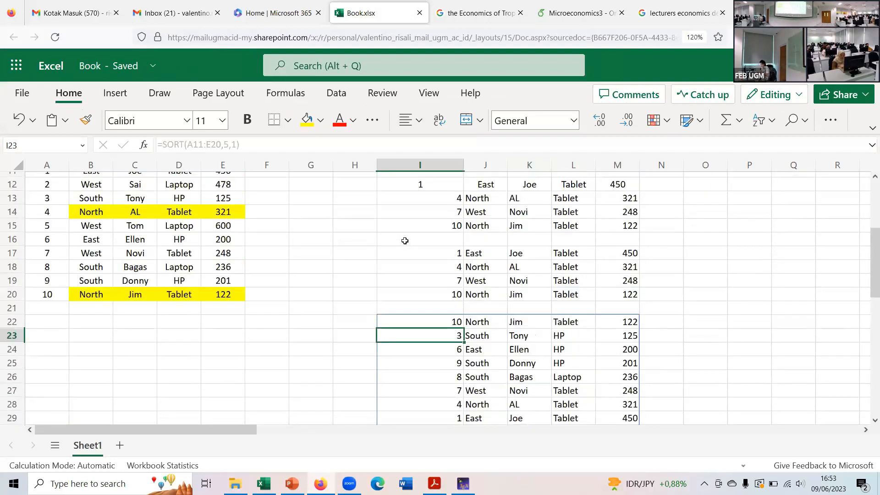
scroll(406, 243, "up", 2)
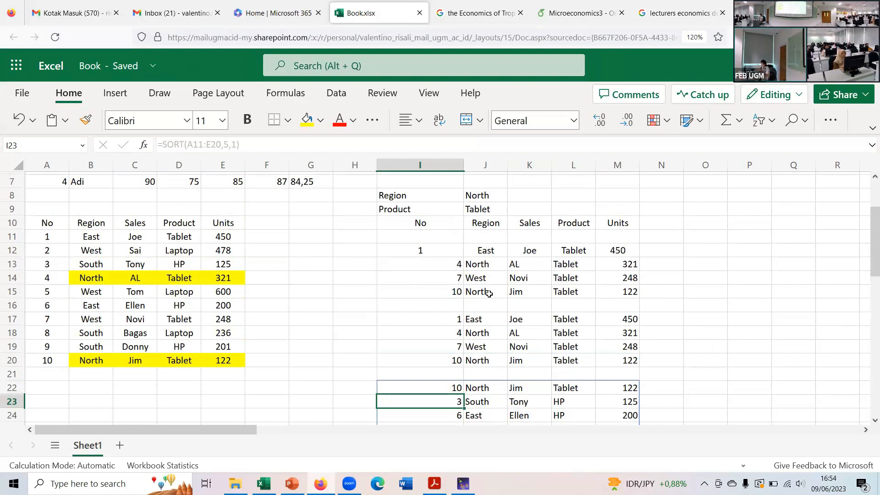
left_click(458, 386)
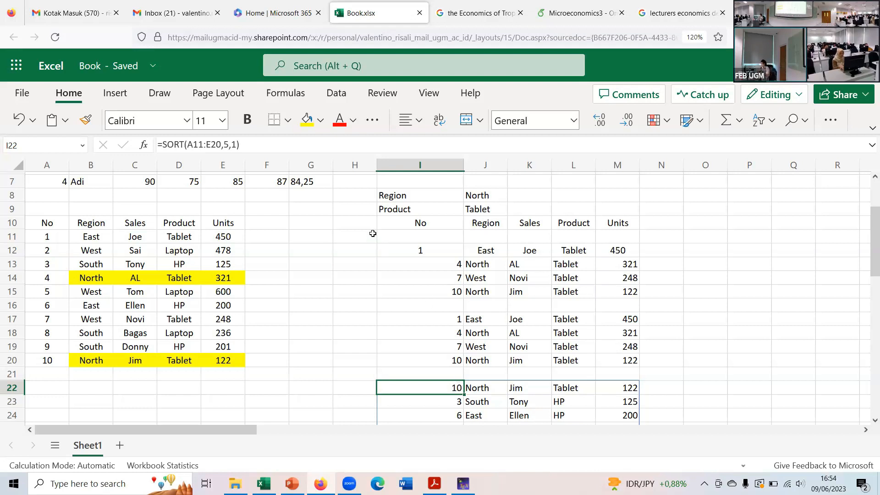
left_click(234, 145)
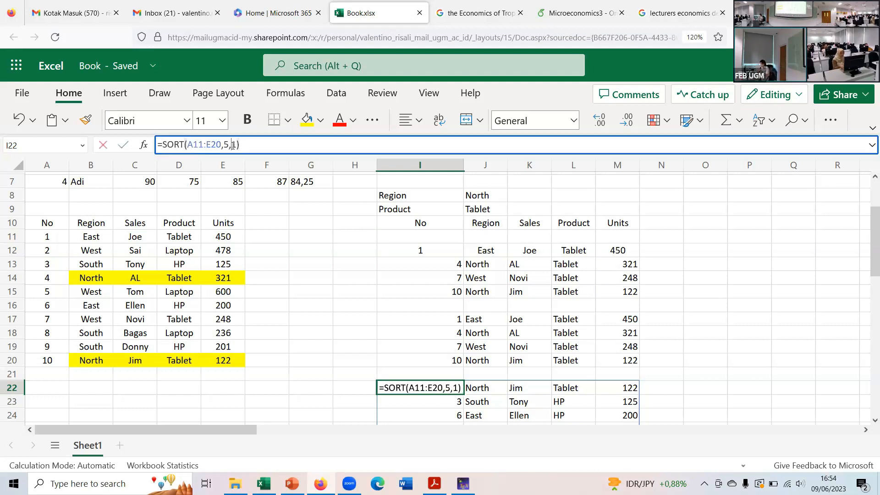
type("-")
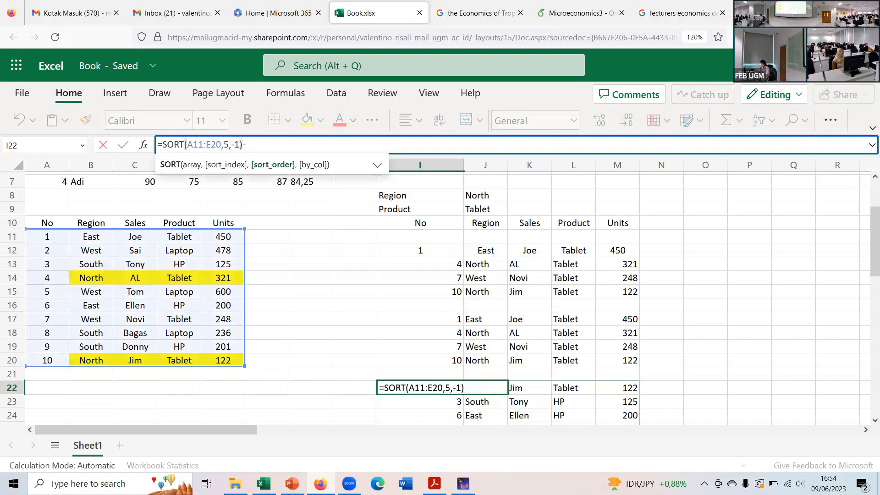
left_click(245, 143)
key("Return")
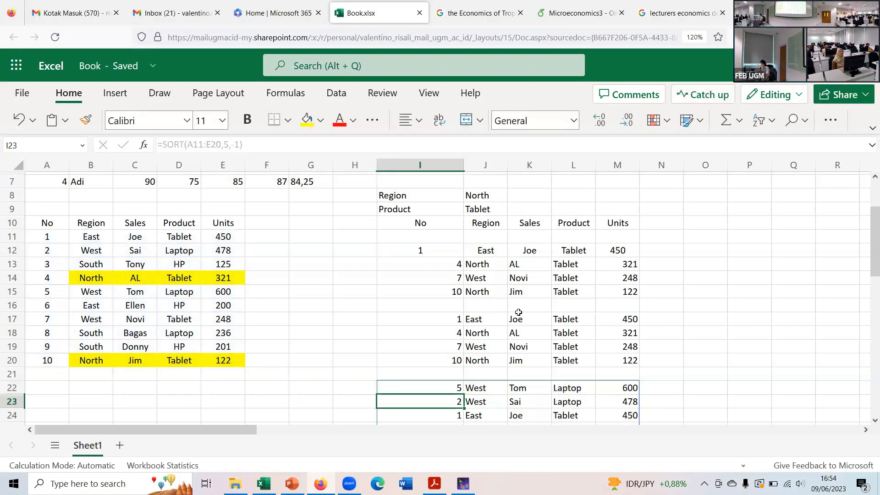
scroll(518, 312, "down", 2)
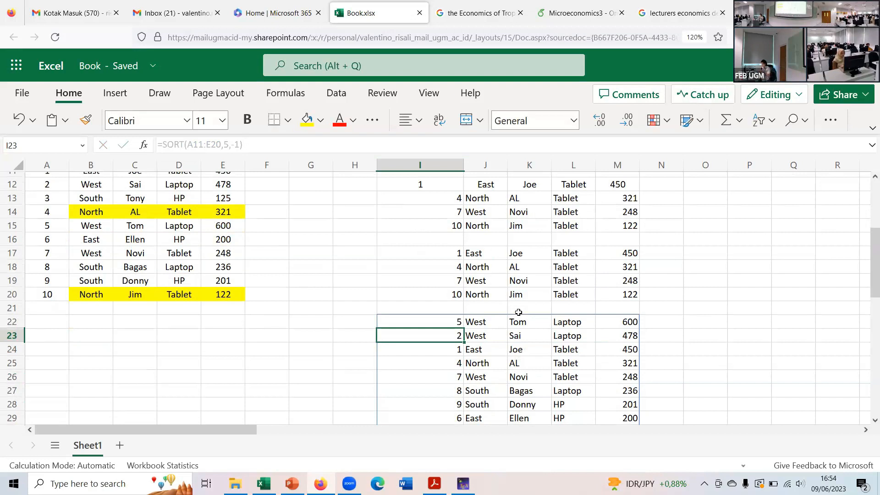
Step: Set I22's SORT formula to sort_index 4 and sort_order 1 to order the sales table by Product ascending
left_click(443, 323)
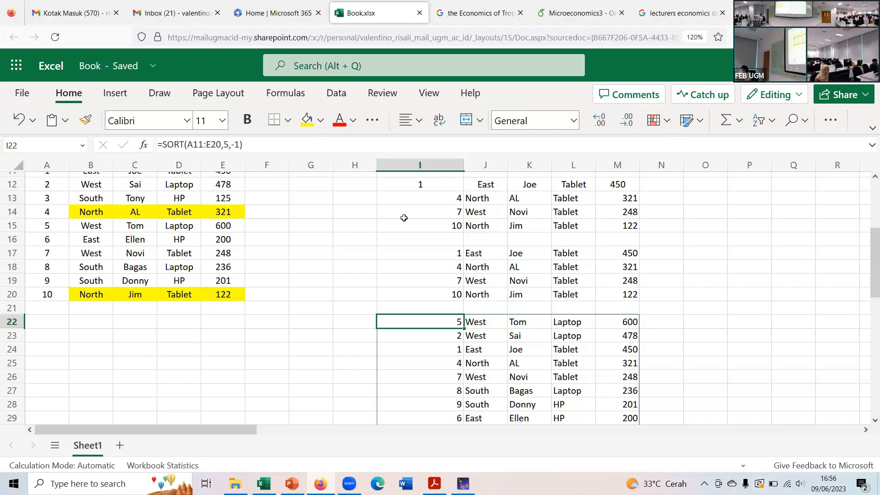
scroll(227, 219, "up", 2)
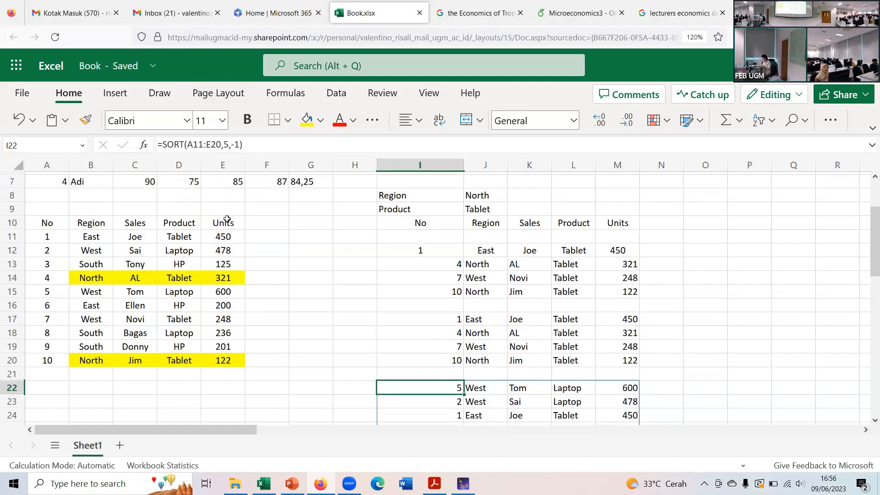
left_click(229, 143)
key("BackSpace")
type("4")
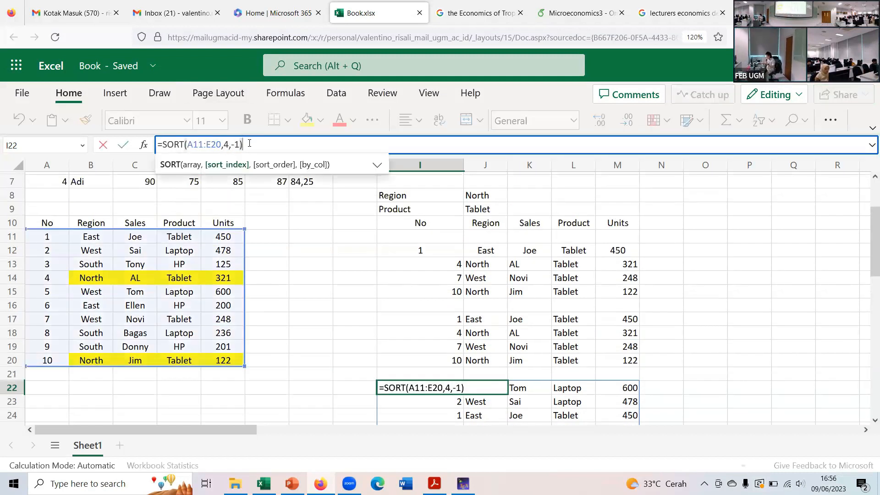
left_click(236, 143)
key("BackSpace")
left_click(240, 143)
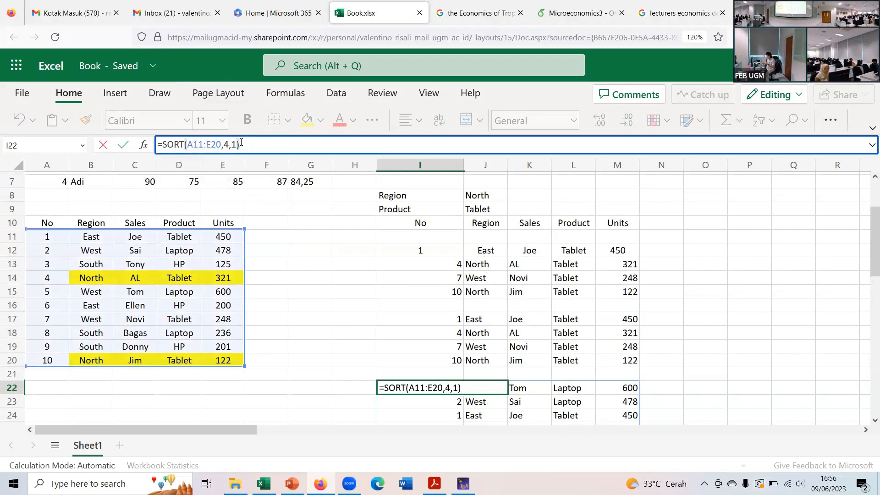
key("Return")
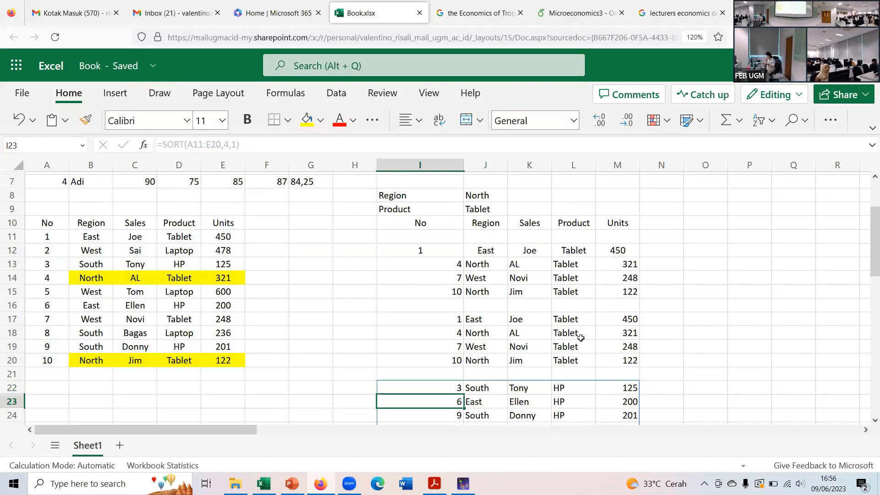
Step: Compare the Product-sorted records starting at I22 with the source table, and inspect the SORT and FILTER formula in I12
scroll(581, 339, "down", 2)
scroll(581, 338, "down", 2)
scroll(580, 337, "up", 6)
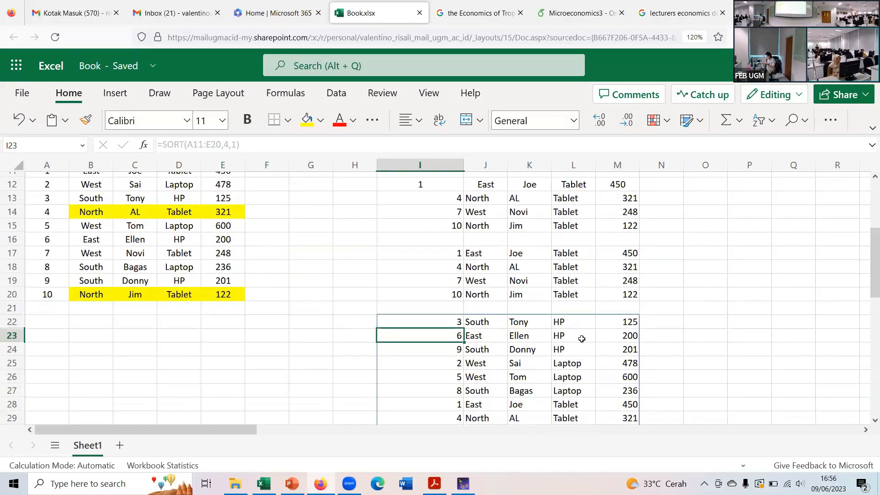
scroll(579, 334, "down", 2)
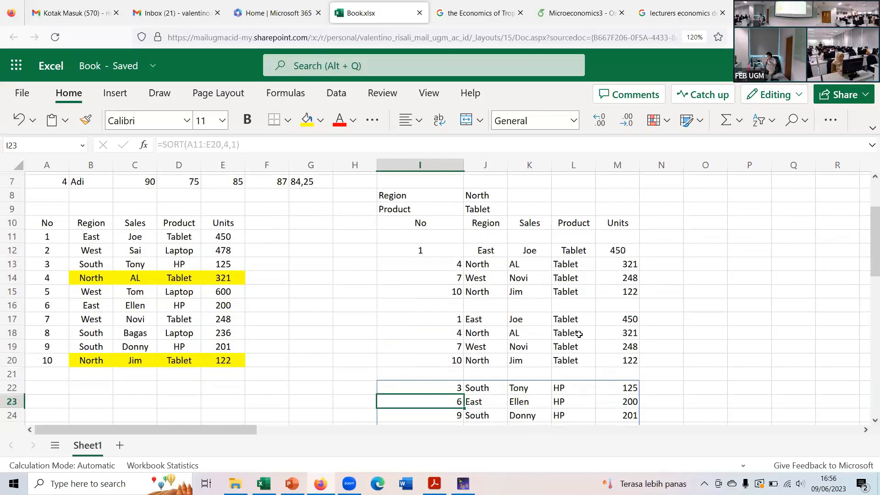
scroll(597, 328, "down", 2)
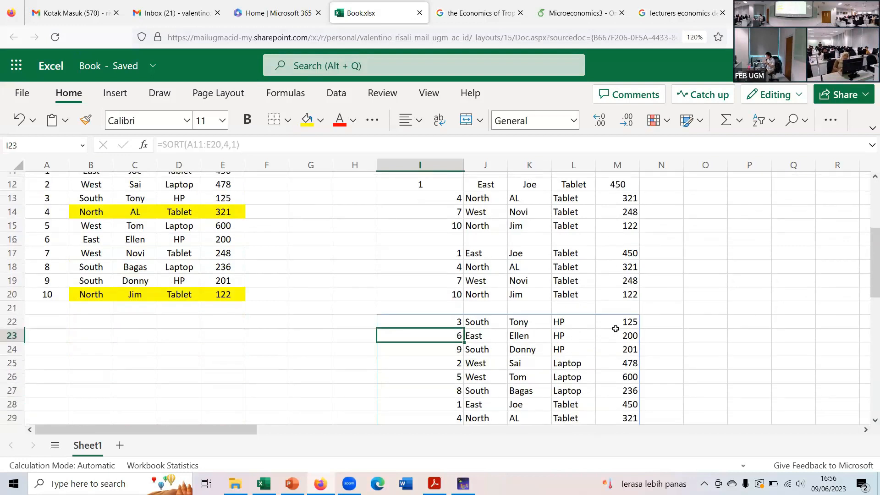
scroll(617, 330, "down", 2)
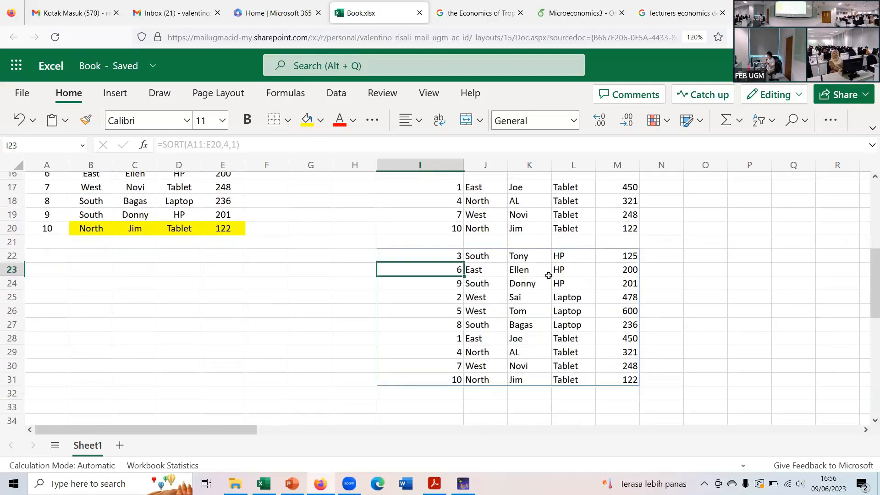
scroll(319, 185, "up", 2)
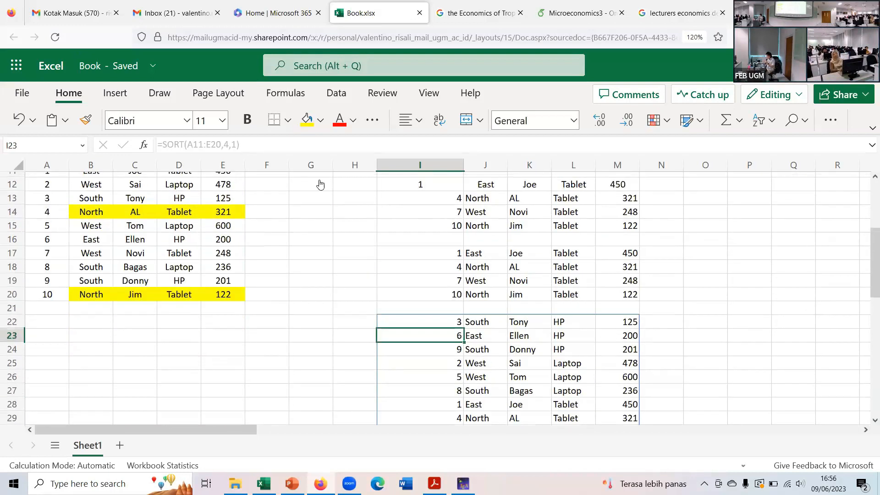
left_click(232, 143)
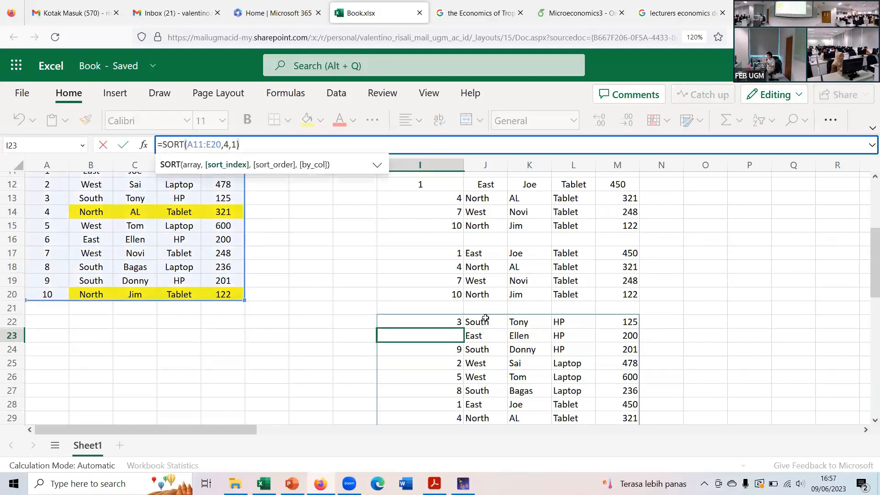
scroll(485, 318, "up", 3)
scroll(485, 317, "down", 3)
scroll(485, 316, "up", 4)
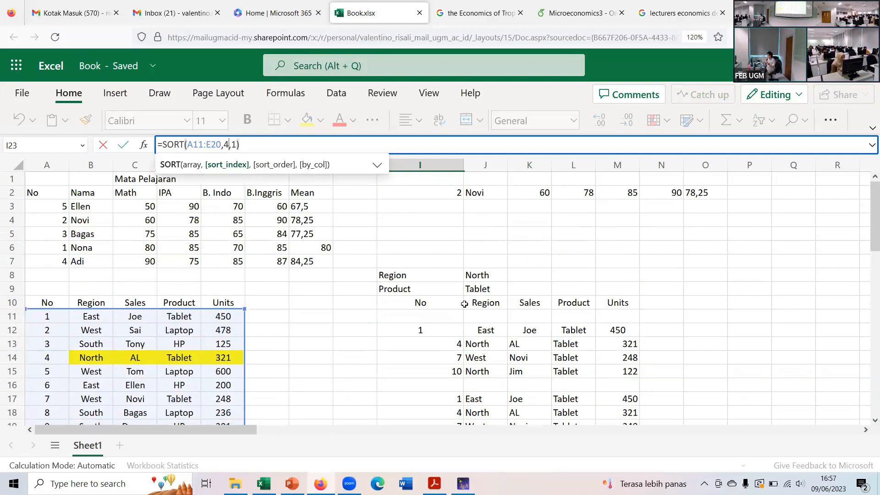
left_click(446, 328)
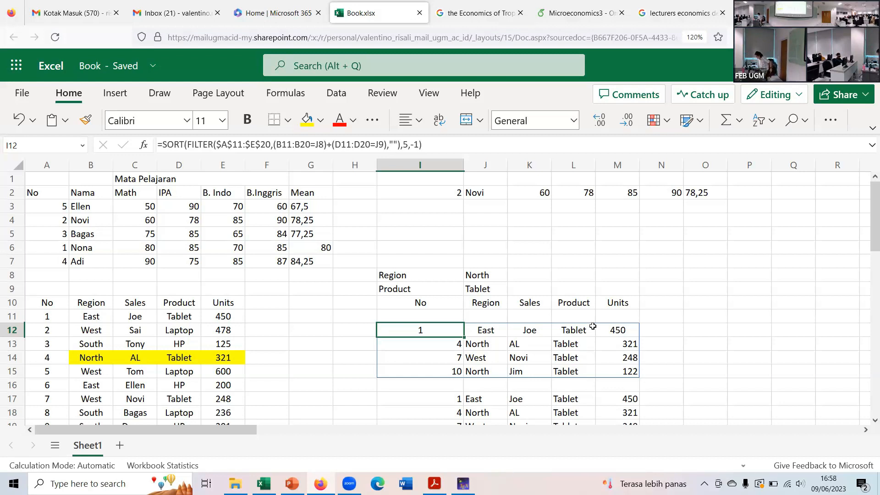
Step: Wrap I17's FILTER formula in SORT with sort_index 5 and sort_order 1, and reopen the finished formula for review
scroll(451, 330, "down", 2)
left_click(454, 330)
double_click(454, 331)
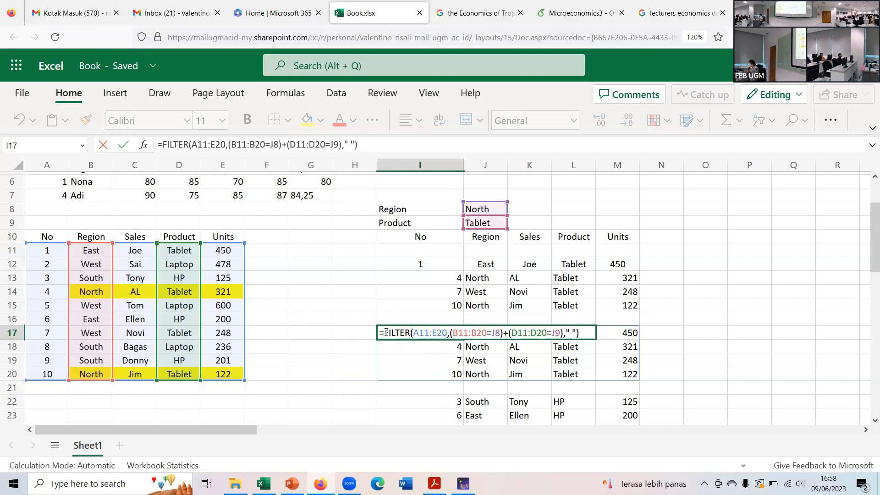
type("SORT")
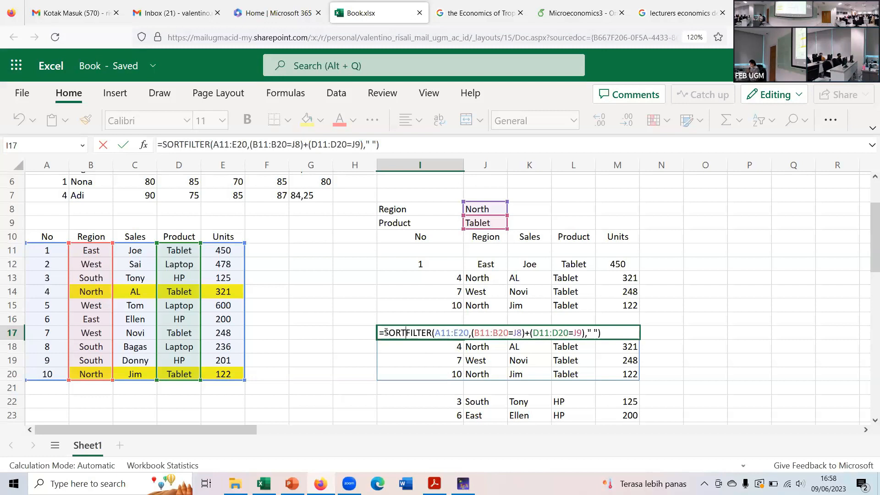
type("(")
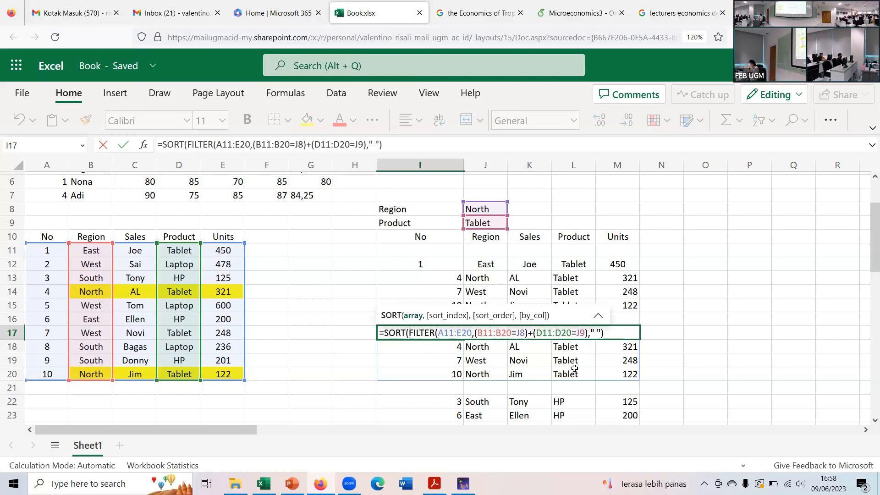
type(",")
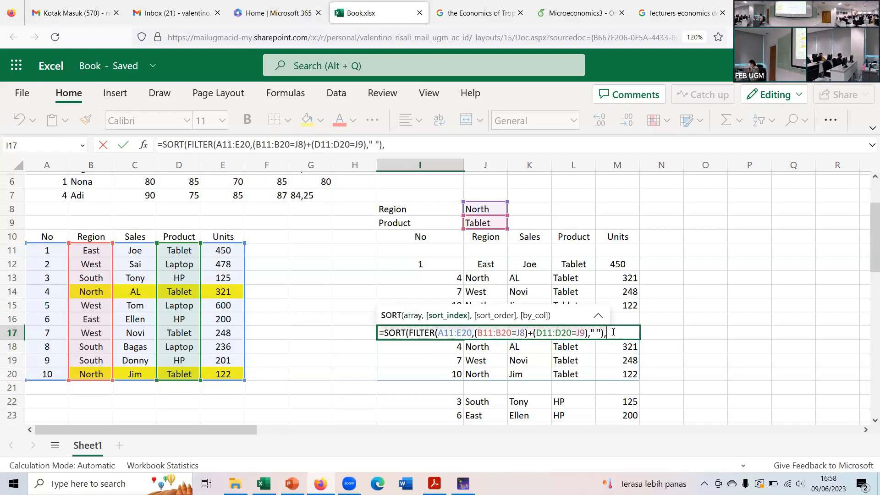
type("5,1")
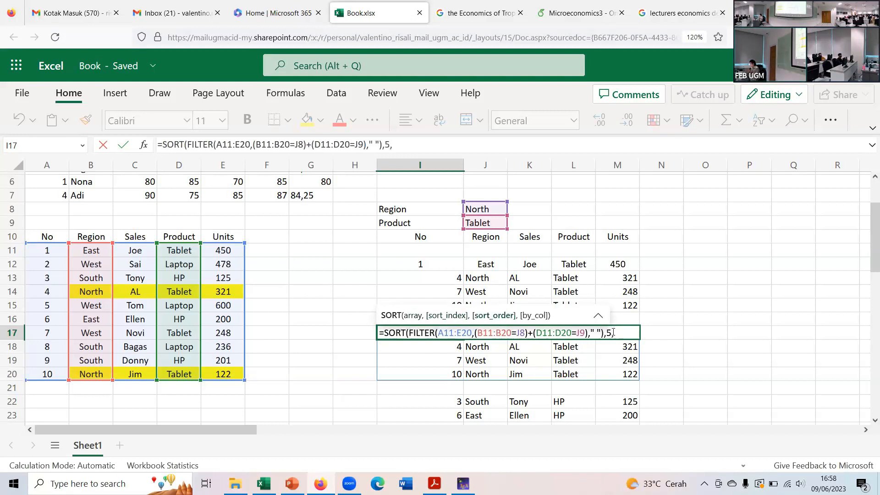
type(")")
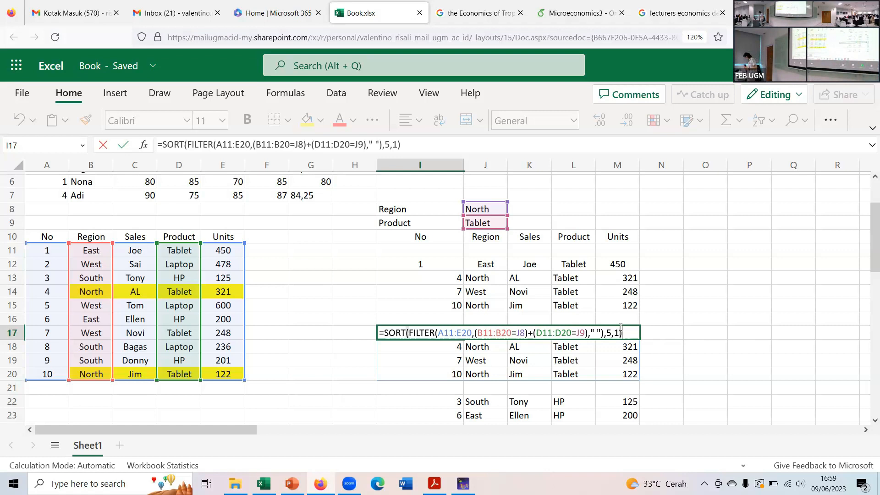
key("Return")
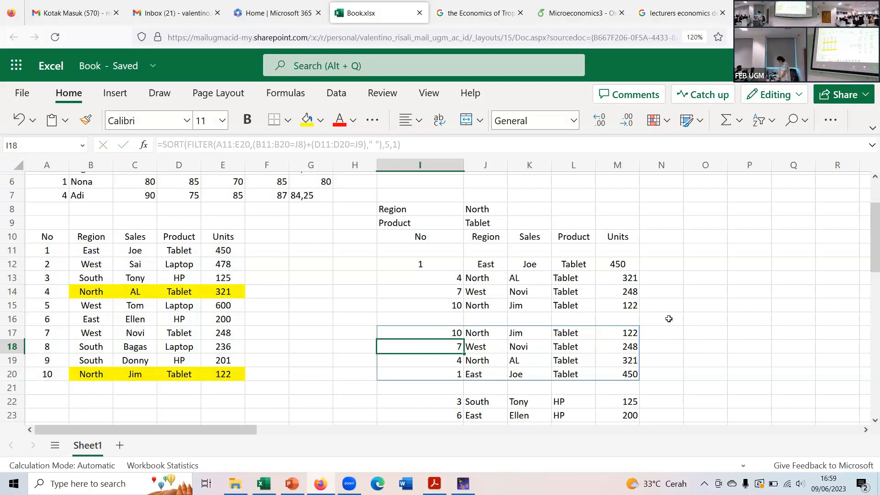
key("Up")
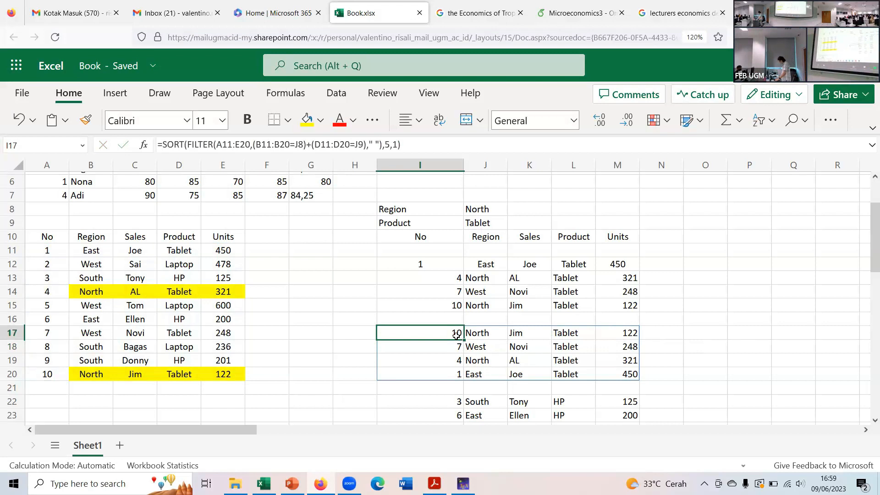
double_click(456, 336)
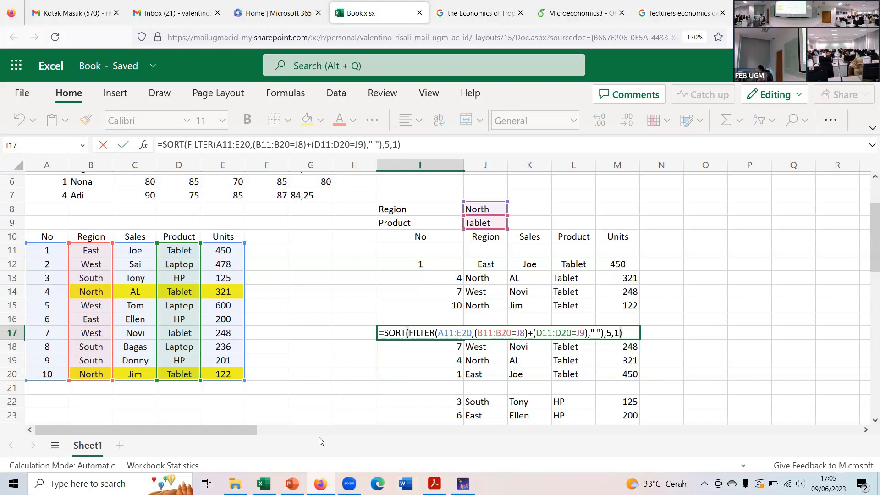
Step: Switch to the Training_Excel23_Pertemuan4 presentation in PowerPoint and start the slide show from the "How to Build a Frequency Table" slide
left_click(295, 480)
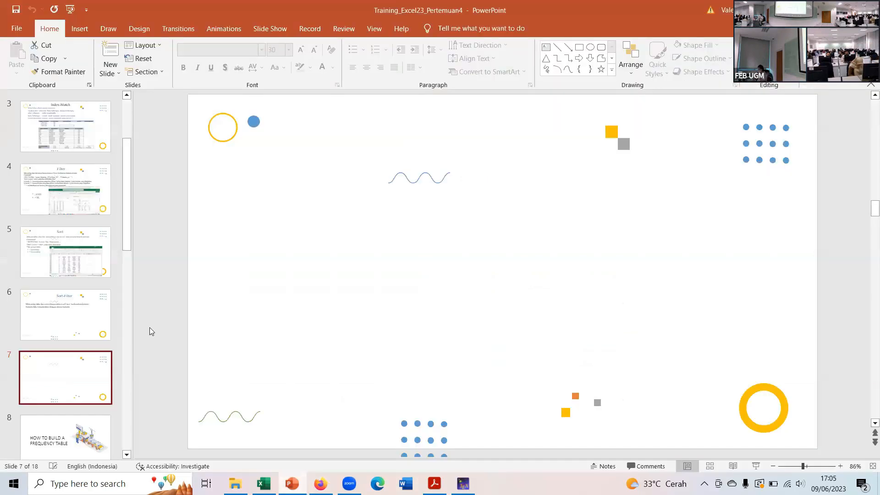
scroll(128, 343, "down", 3)
left_click(92, 329)
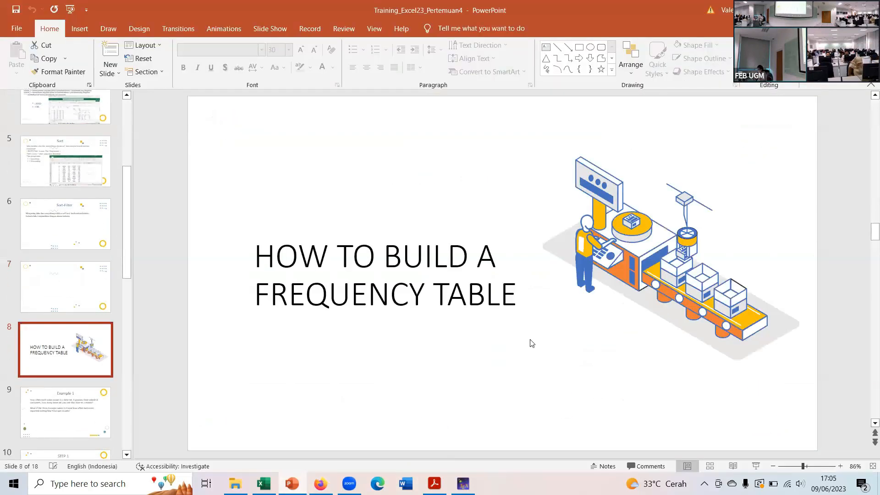
left_click(755, 466)
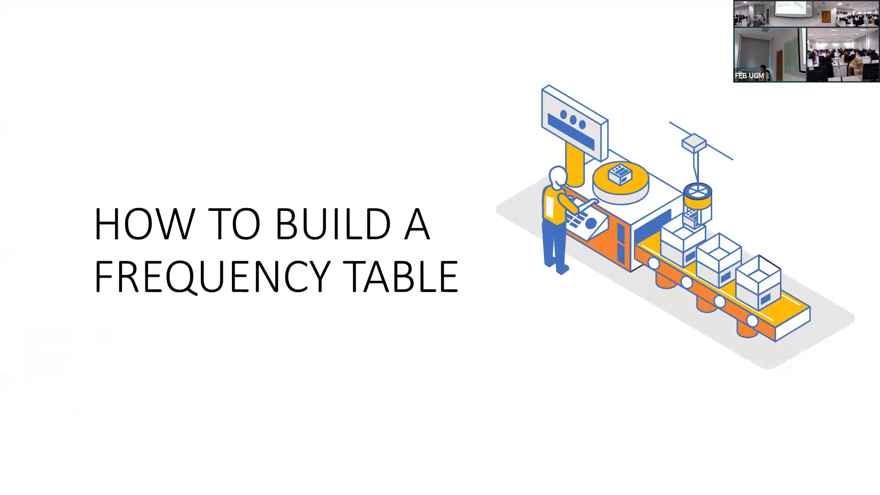
Step: Preview the Example 1 and Step 1 slides, and return to the frequency table title slide
key("Right")
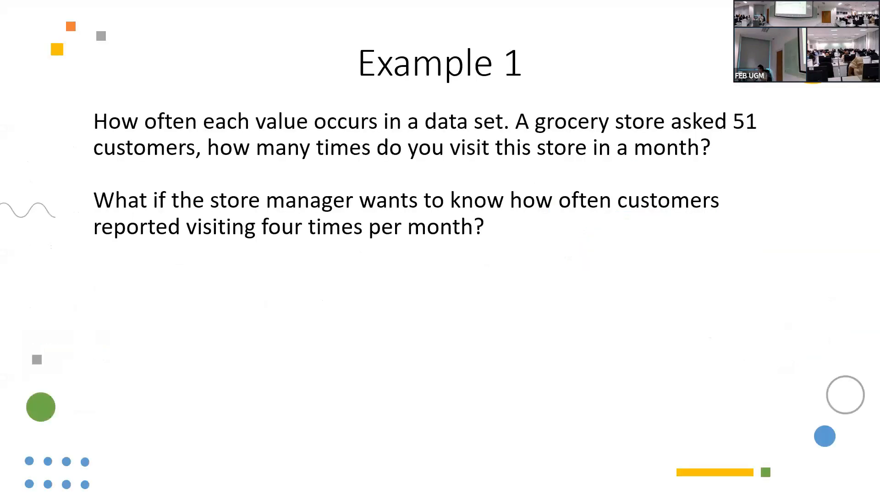
key("Right")
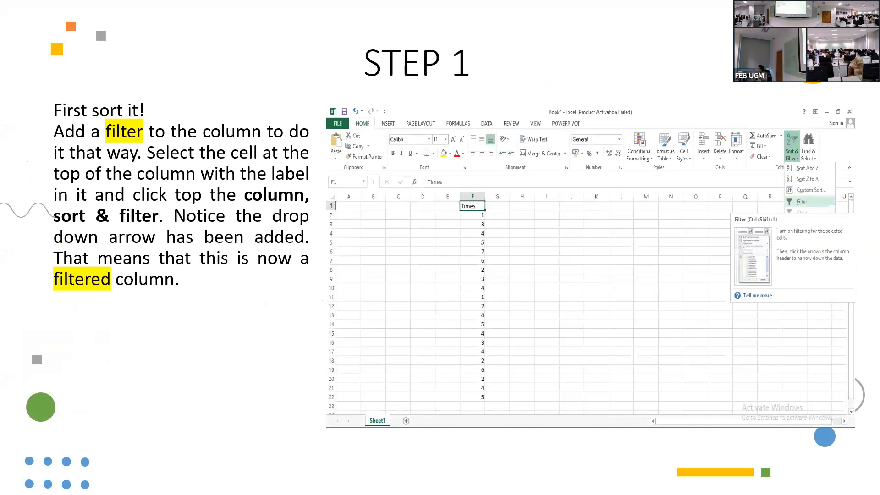
key("Left")
key("Left")
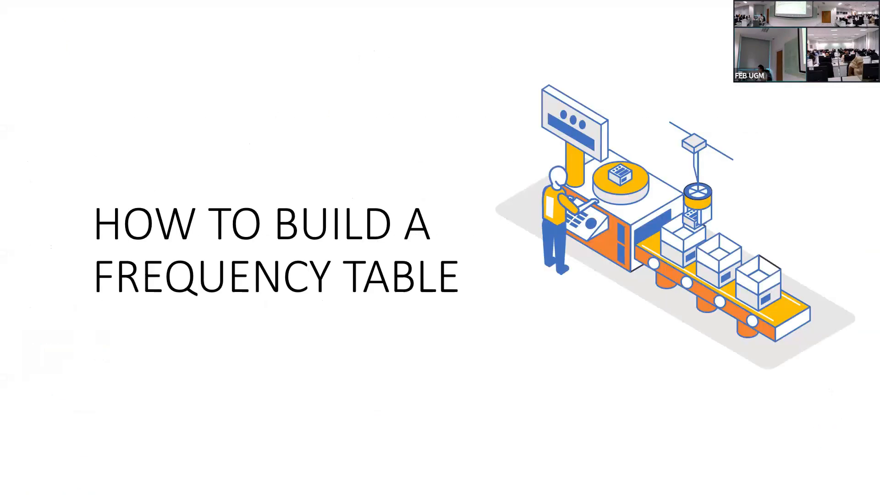
Step: Advance the slide show from the frequency table title slide to the Step 1 slide on sorting and filtering
key("Right")
key("Right")
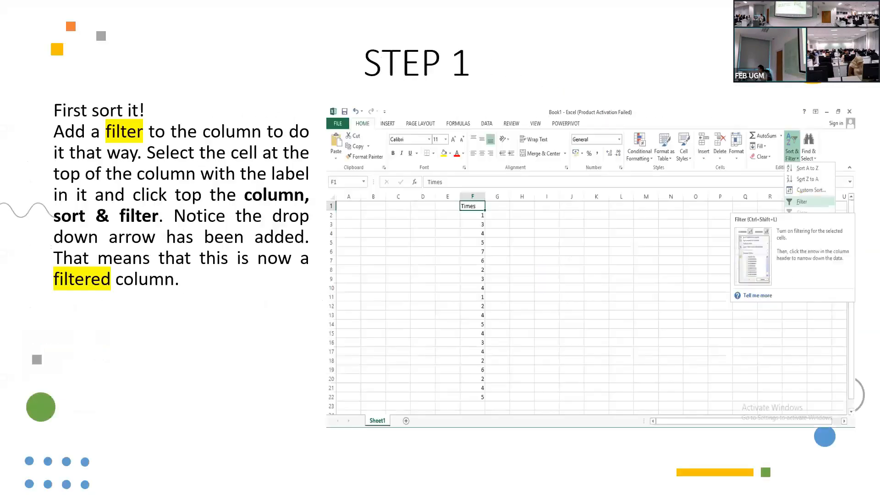
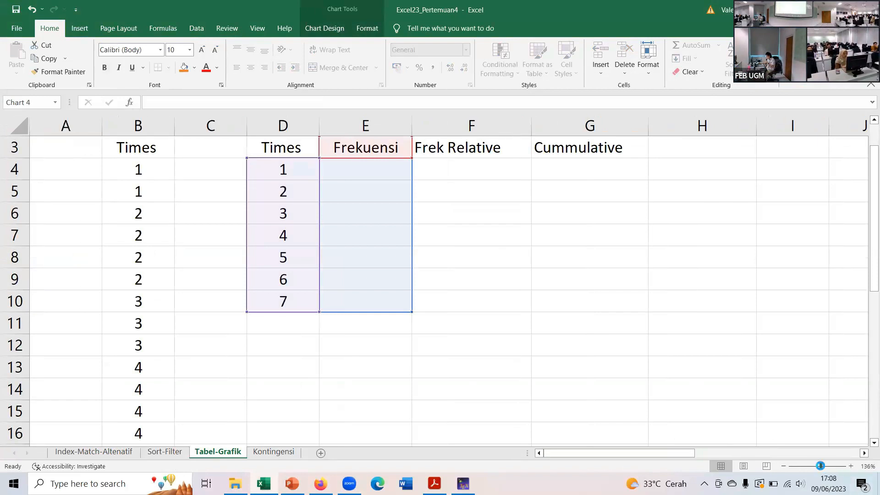
Step: Examine the Times data in column B and the blank frequency table in D3:G10 on the Tabel-Grafik sheet of Excel23_Pertemuan4 in Excel
left_click(820, 466)
left_click(568, 453)
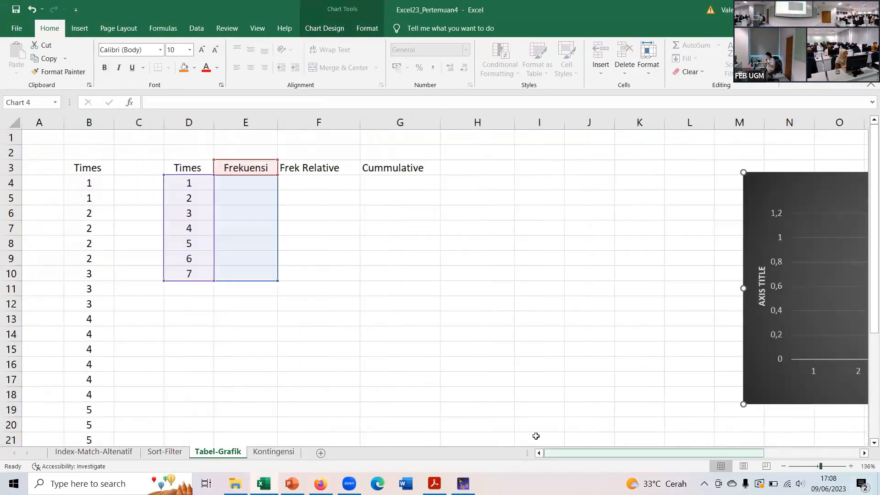
left_click(252, 187)
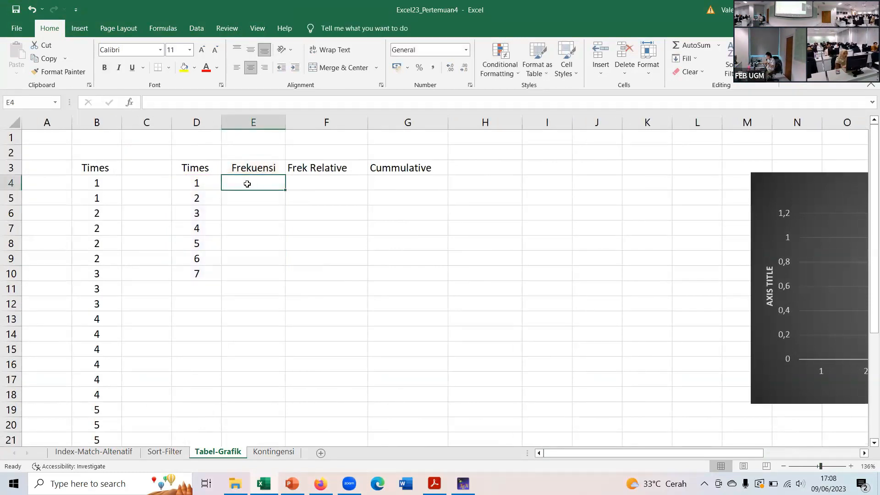
left_click(203, 184)
left_click(94, 184)
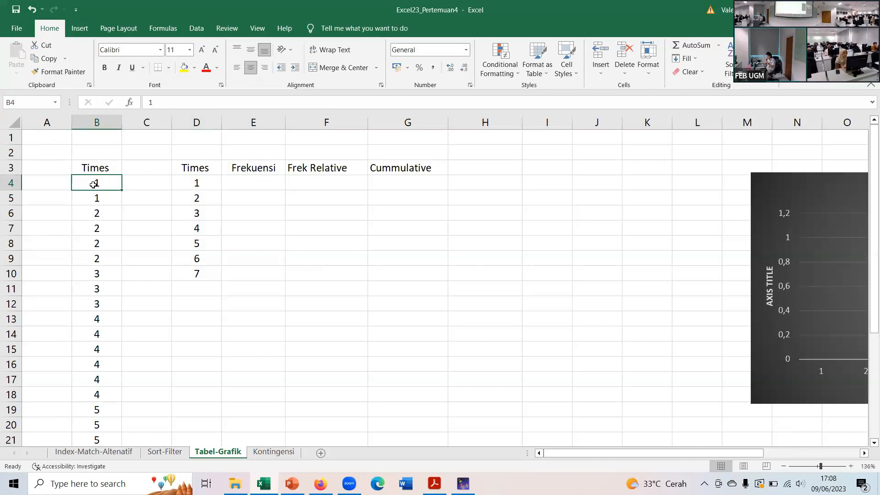
scroll(93, 184, "down", 3)
scroll(94, 184, "up", 3)
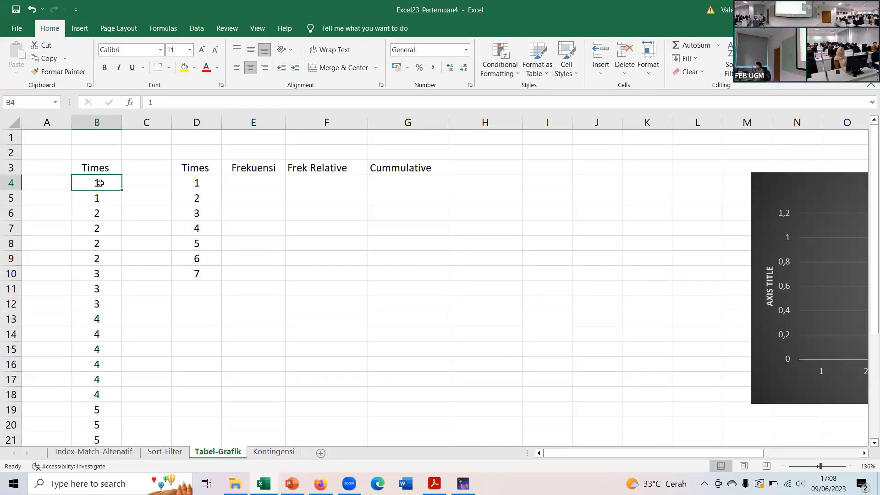
Step: Copy the Times values in B4:B24 into column C starting at C4
left_click_drag(96, 183, 97, 424)
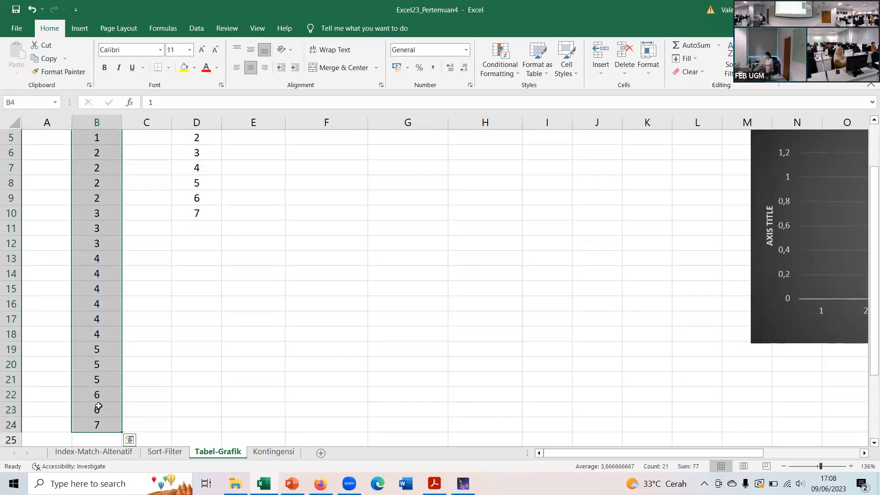
key("ctrl+c")
scroll(137, 261, "up", 2)
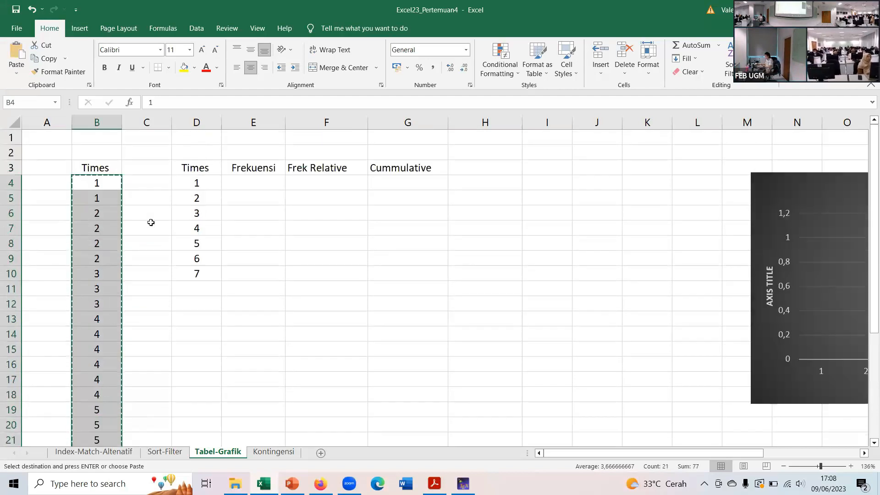
left_click(146, 182)
key("ctrl+v")
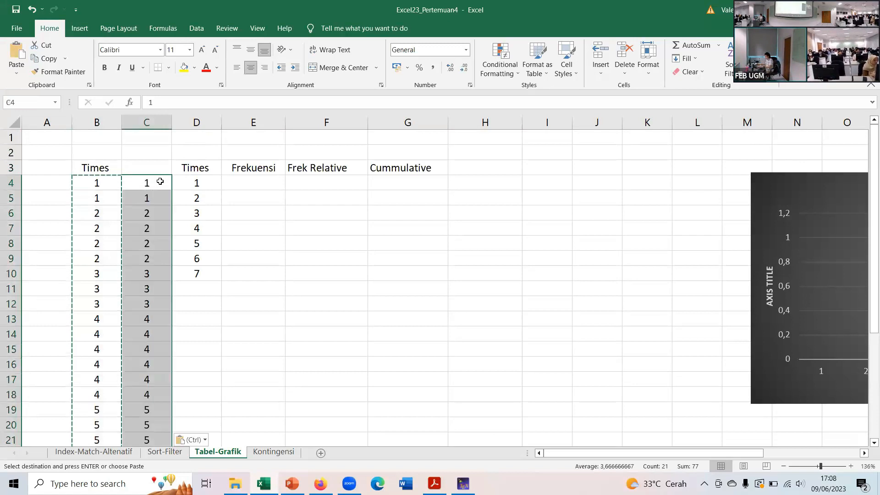
Step: Select the copied Times values in C4:C24 and bring up the data tools
double_click(148, 188)
key("Return")
left_click_drag(145, 183, 147, 419)
scroll(165, 179, "up", 2)
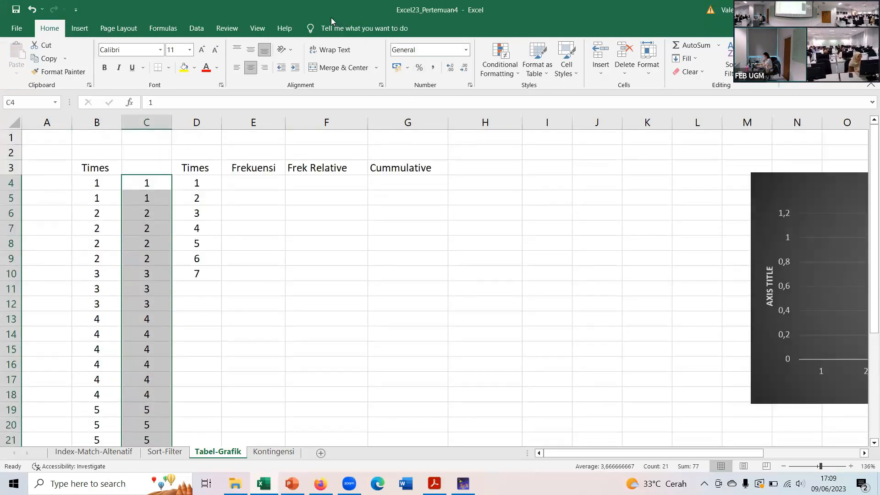
left_click(197, 28)
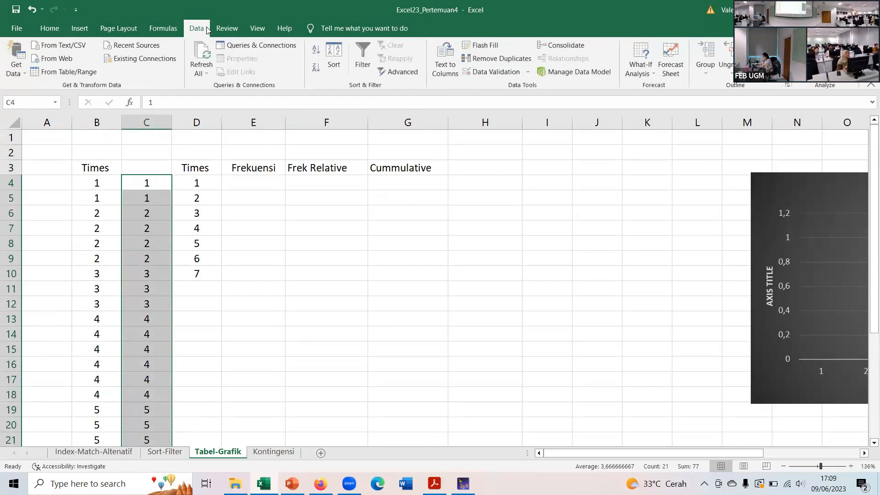
Step: Remove the duplicate values from the copied Times data in C4:C24, continuing with the current selection only
left_click(59, 29)
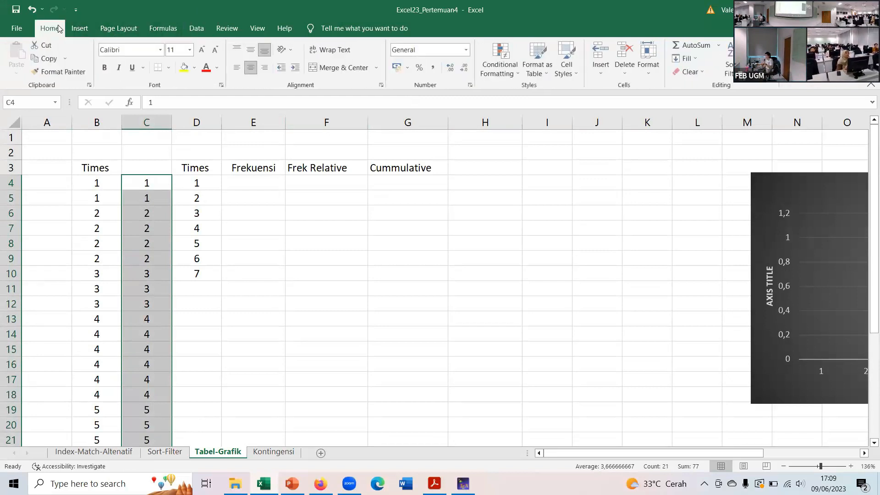
left_click(189, 28)
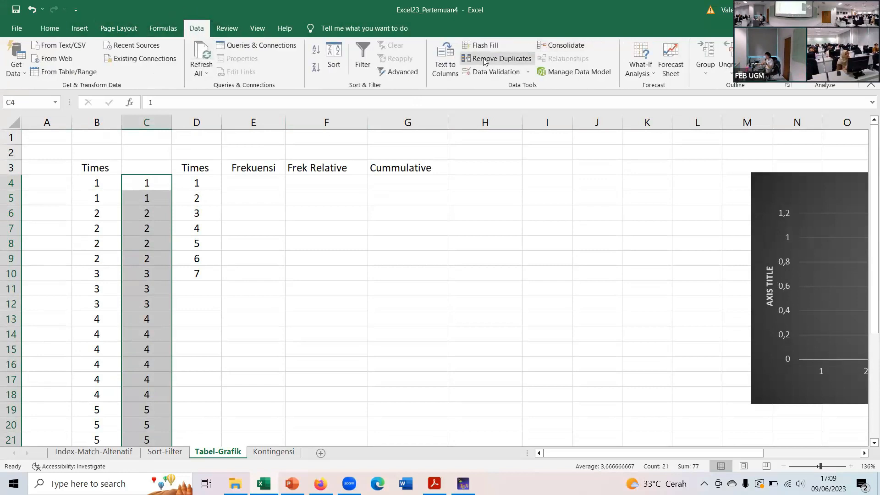
left_click(484, 60)
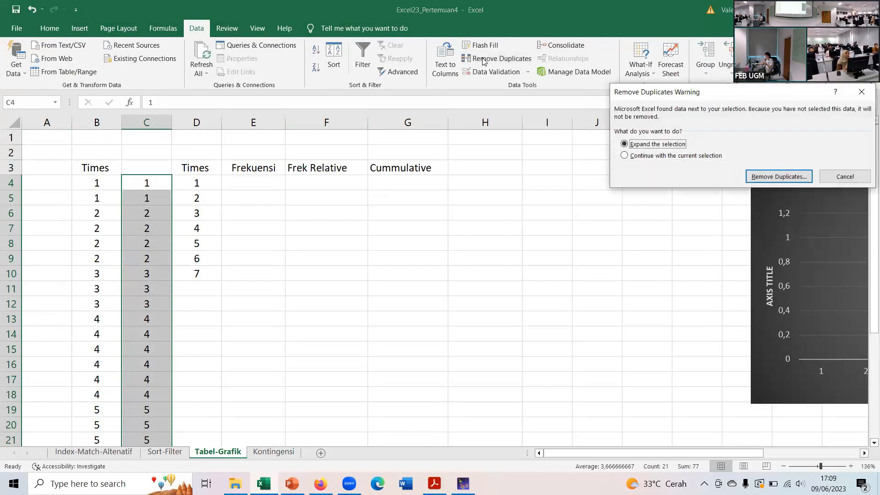
left_click(624, 156)
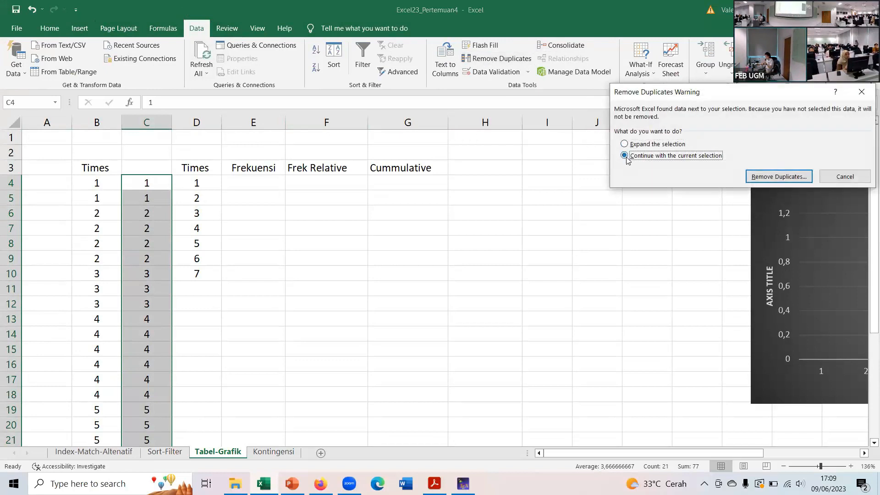
left_click(757, 177)
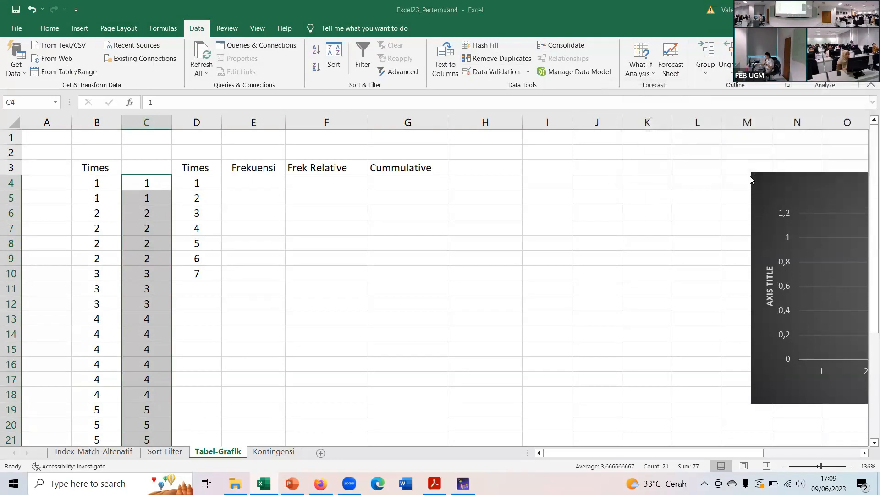
left_click(772, 213)
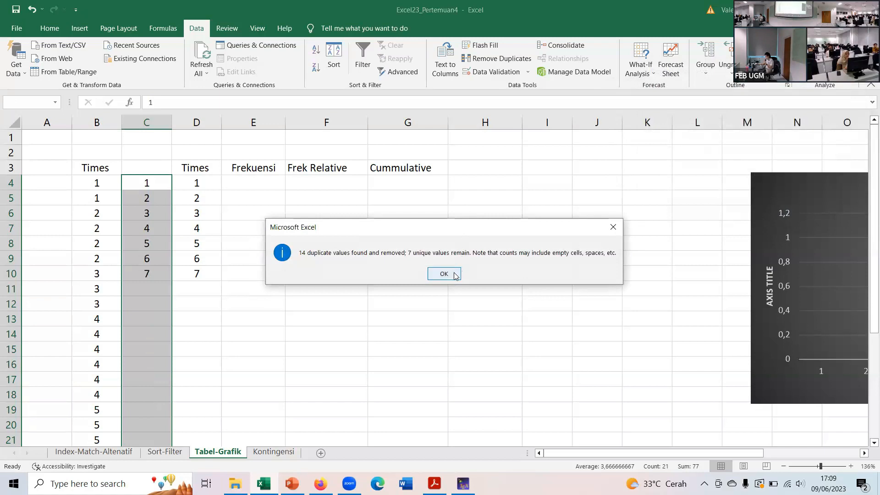
left_click(444, 274)
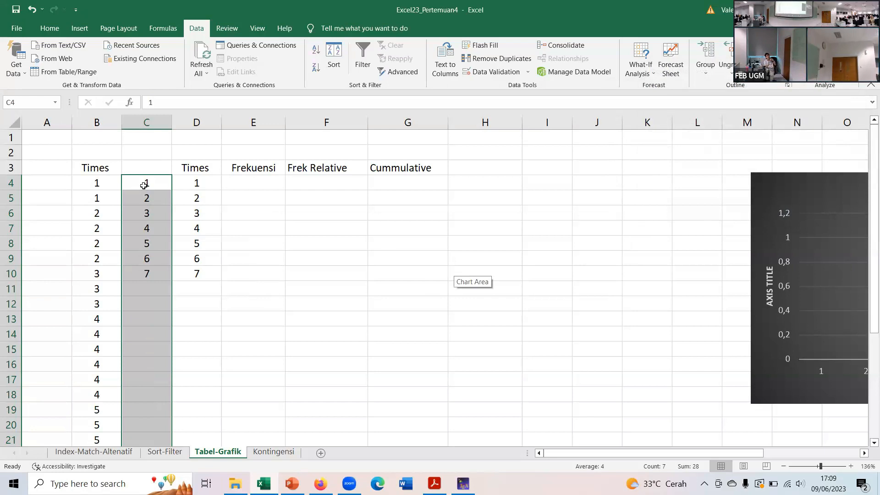
Step: Re-enter the value 1 in cell C4
key("BackSpace")
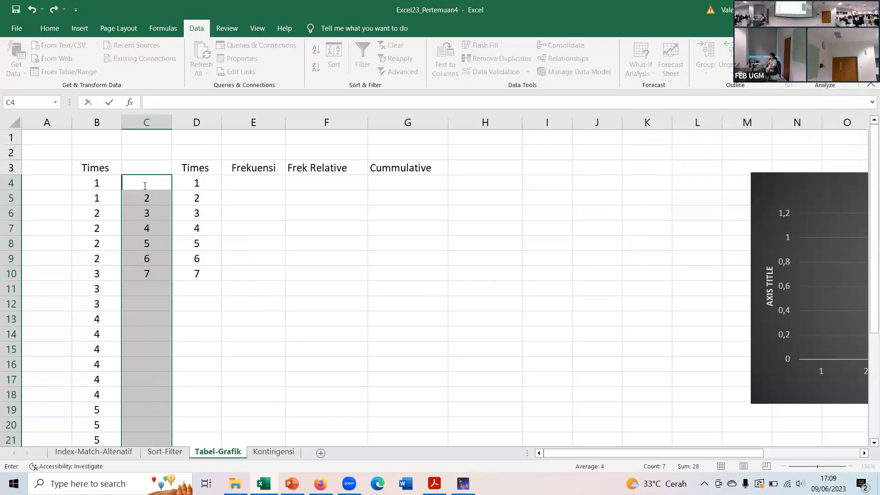
type("1")
key("Right")
key("Right")
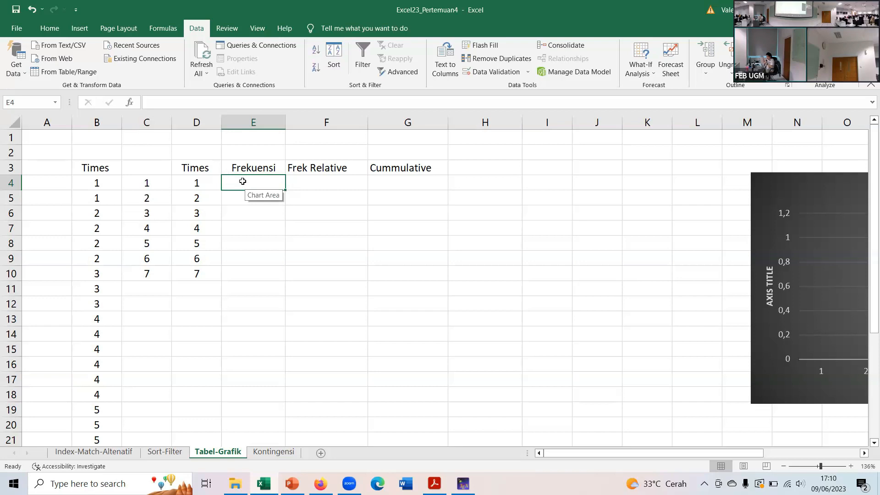
Step: Write the formula =FREQUENCY(B4:B24;D4:D10) for the range E4:E10 in the Frekuensi column, without committing it
left_click_drag(242, 181, 240, 272)
left_click_drag(255, 181, 243, 270)
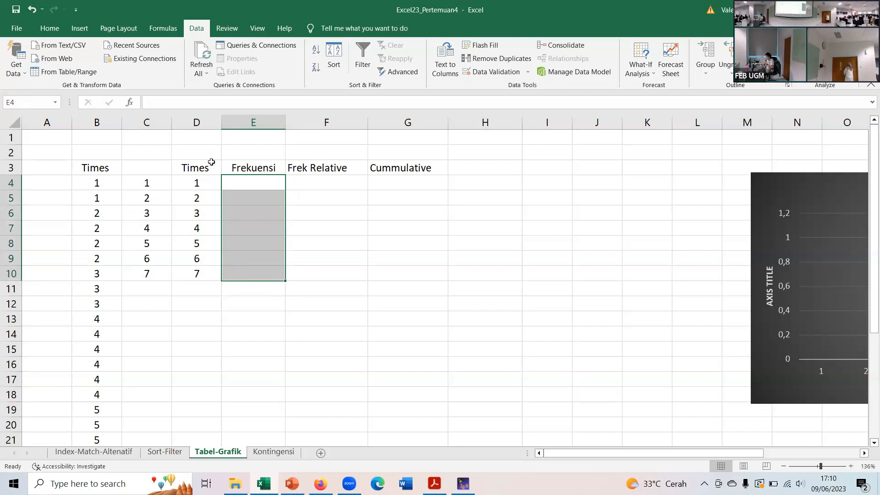
left_click(175, 103)
type("=")
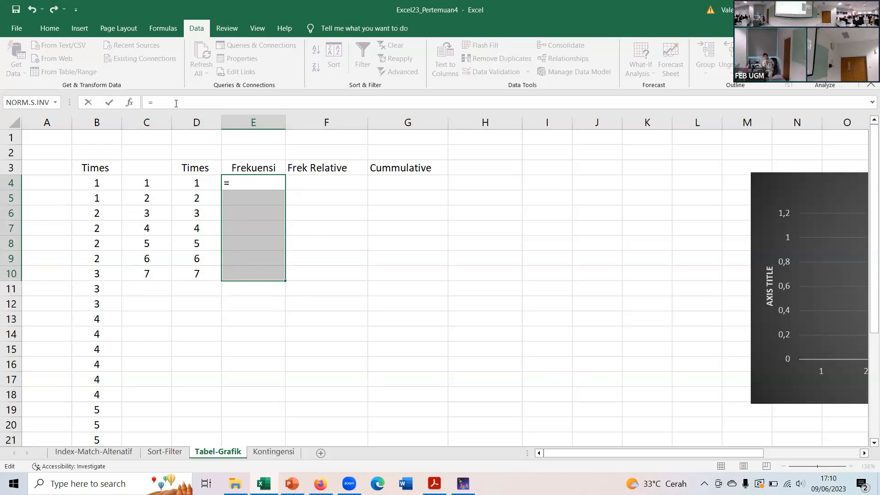
type("FREQU")
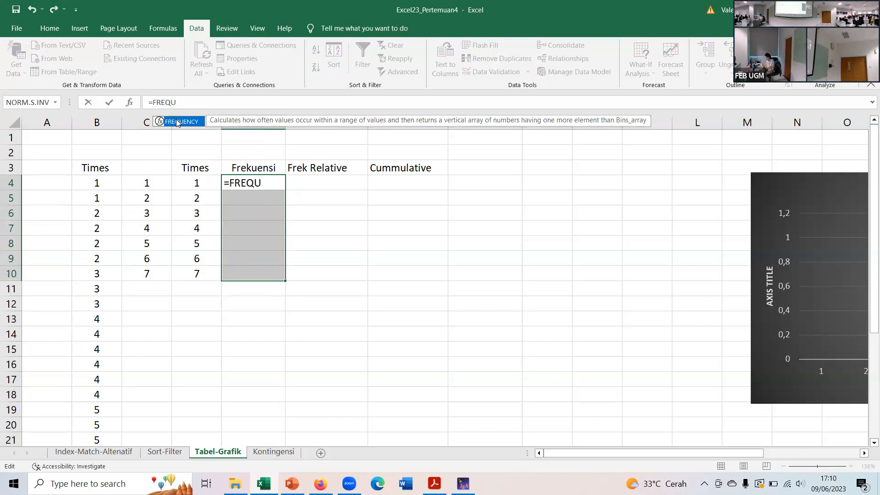
type("ENCY(")
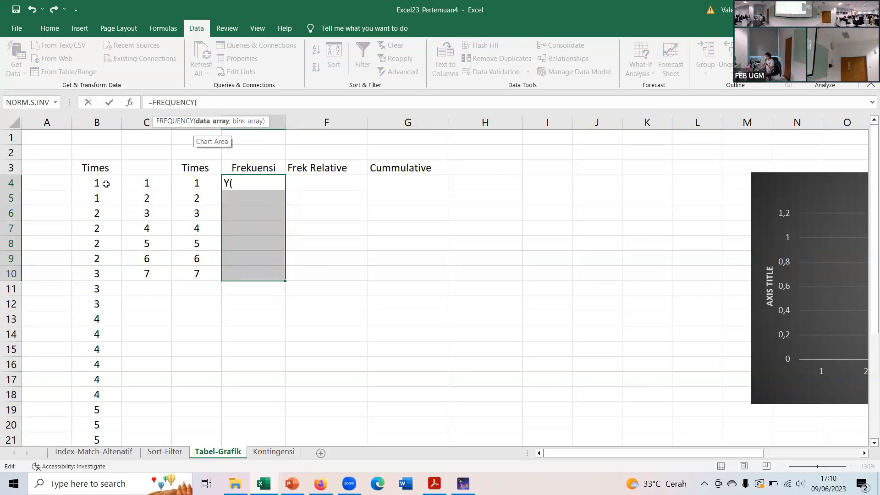
left_click_drag(103, 183, 94, 409)
scroll(161, 241, "up", 2)
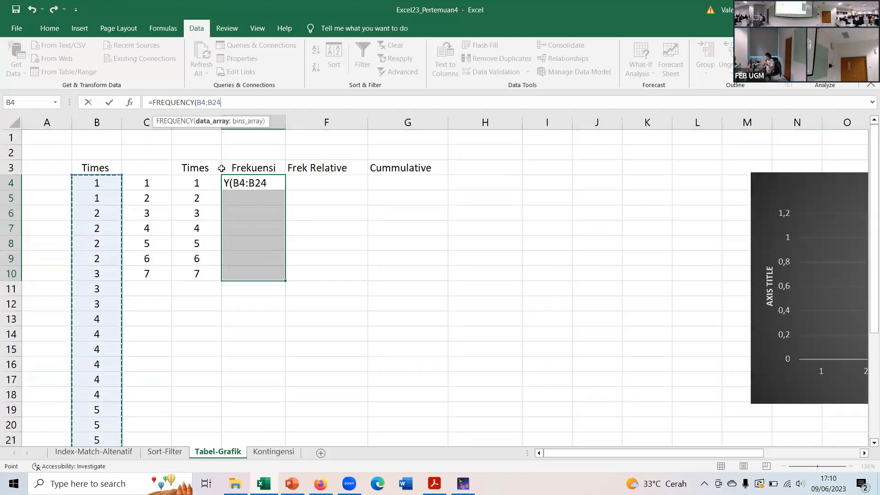
type(";")
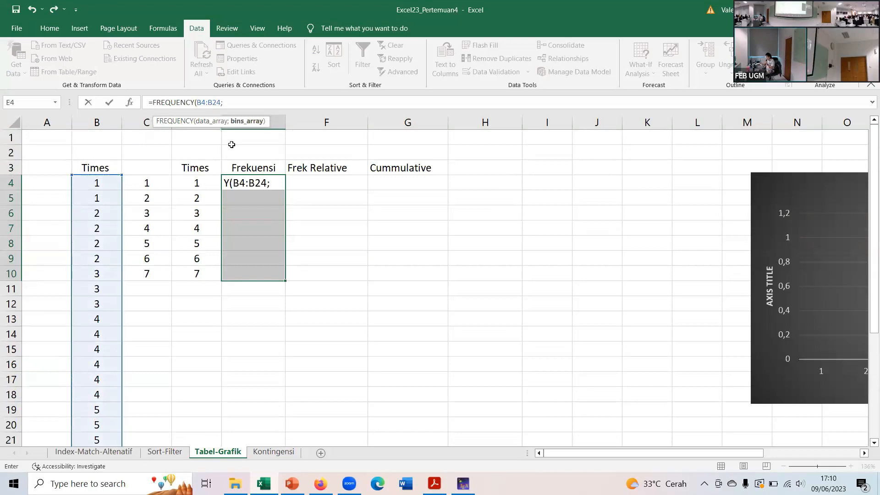
left_click_drag(196, 182, 194, 274)
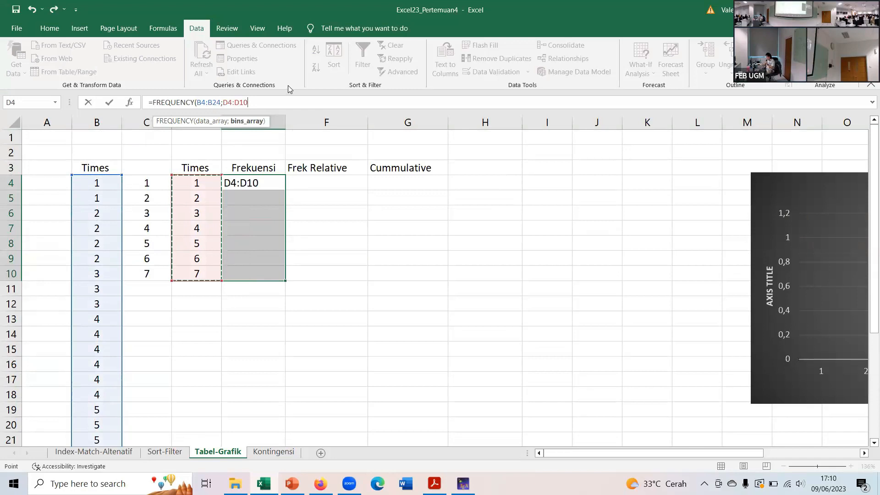
type(")")
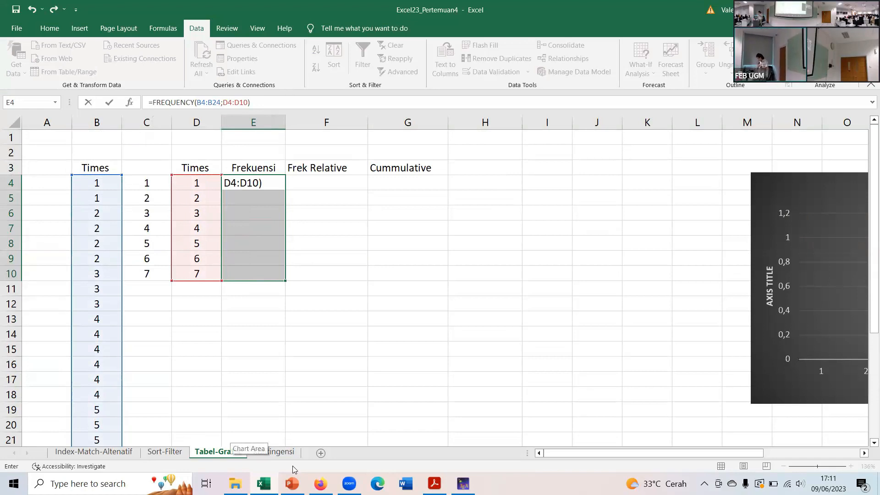
Step: Check the frequency instructions on slide 15 in PowerPoint, and commit the FREQUENCY formula in Excel as an array formula over E4:E10
left_click(291, 484)
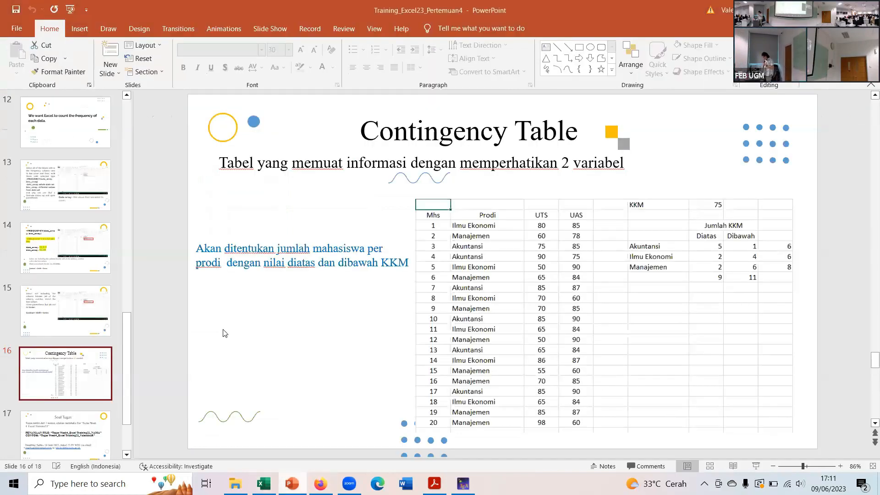
left_click(55, 303)
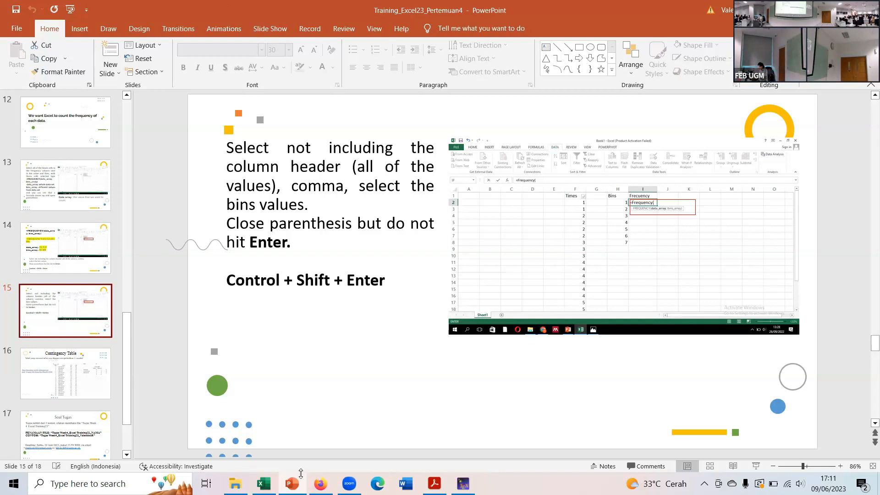
left_click(274, 477)
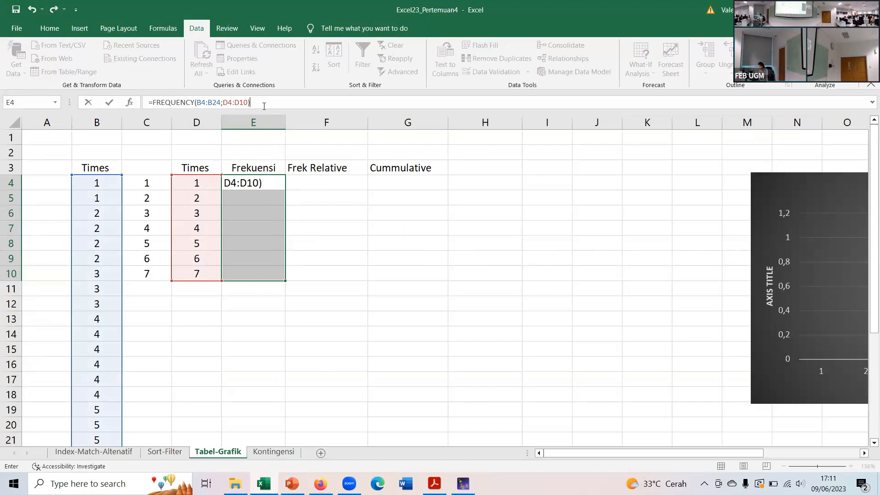
key("ctrl+shift+Return")
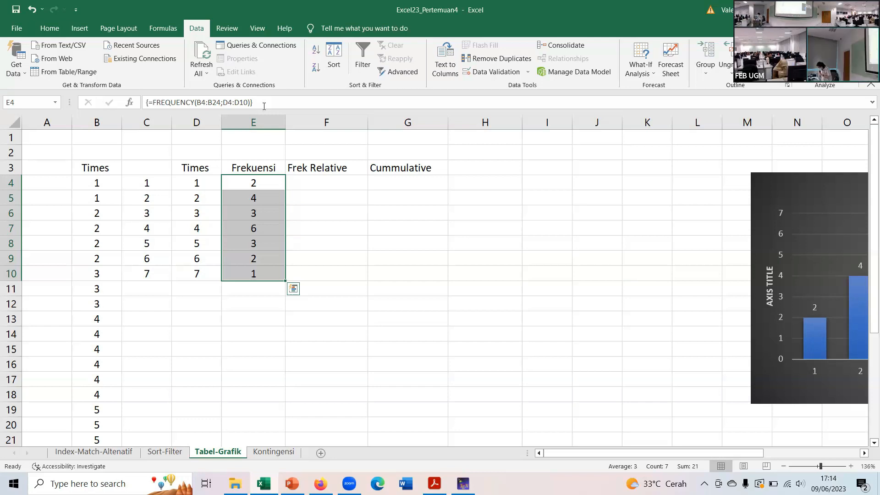
Step: Clear the contents of the Frekuensi cells E4:E10
right_click(260, 182)
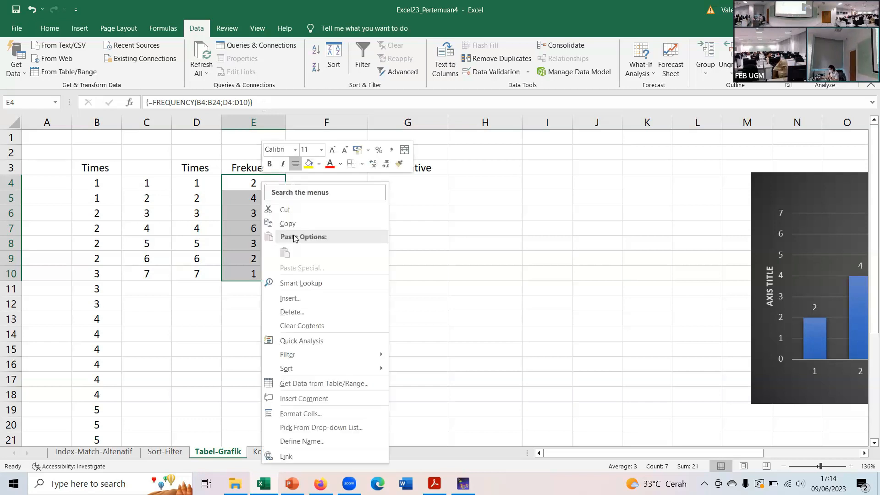
left_click(311, 324)
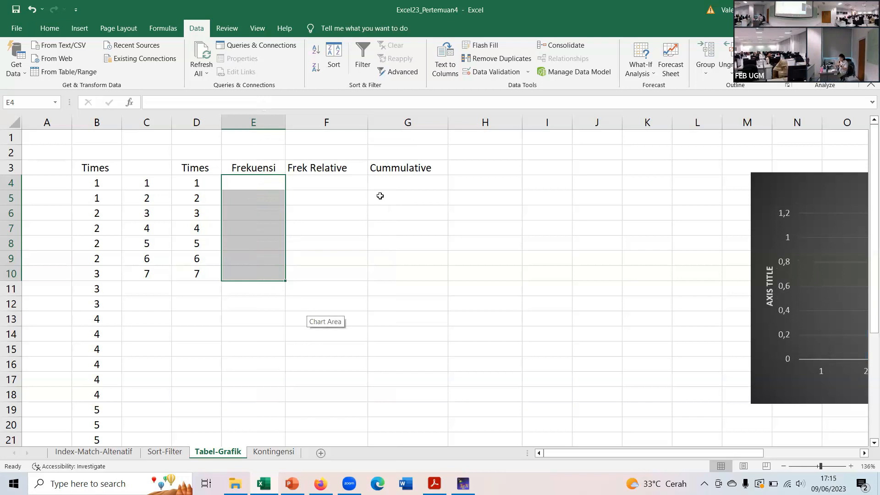
left_click(317, 183)
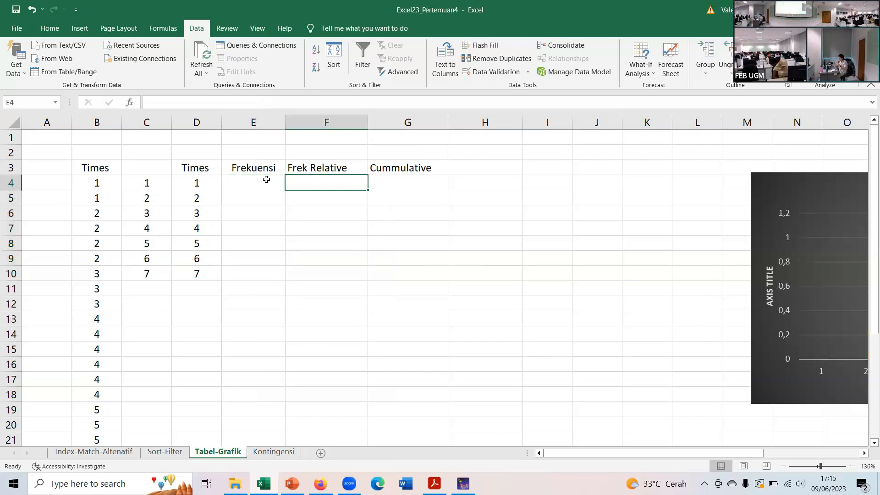
left_click(266, 179)
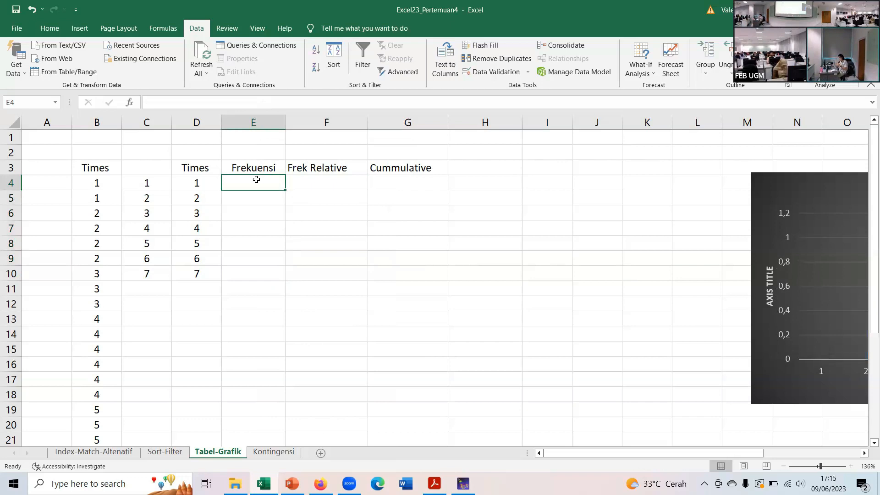
Step: Fill the Frekuensi cells E4:E10 with the array formula =FREQUENCY(B4:B24;D4:D10)
left_click_drag(245, 181, 239, 270)
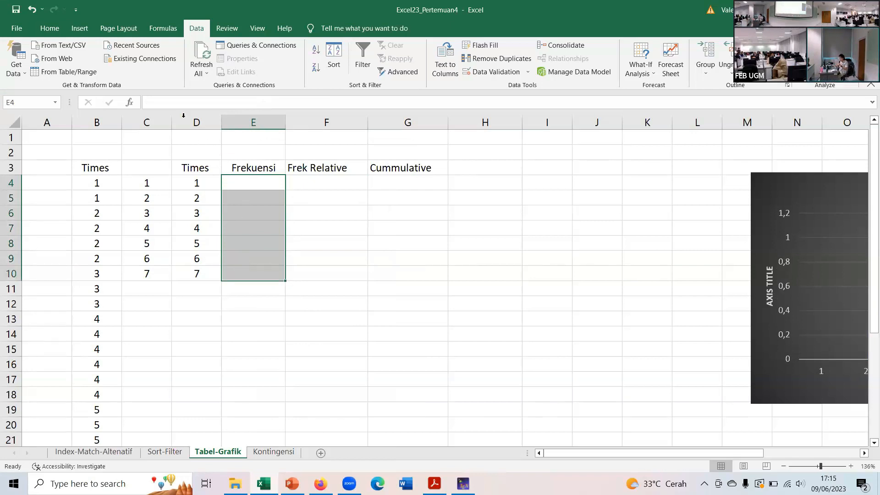
left_click(165, 99)
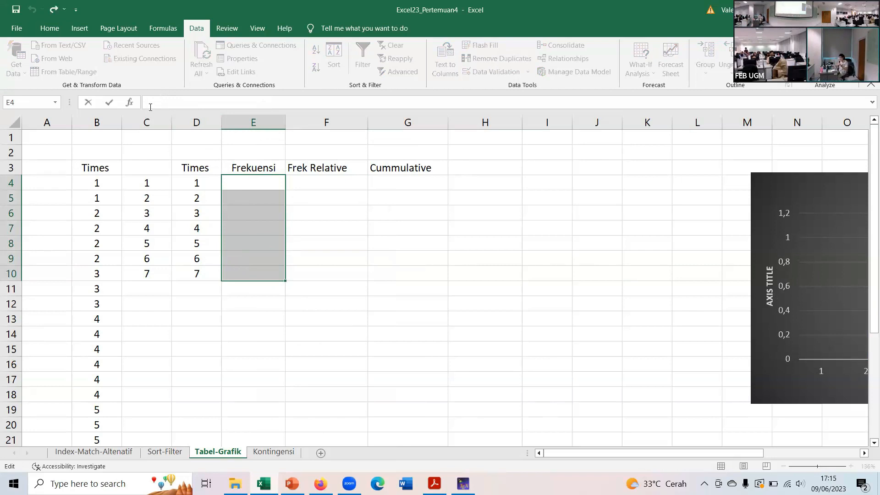
type("=FR")
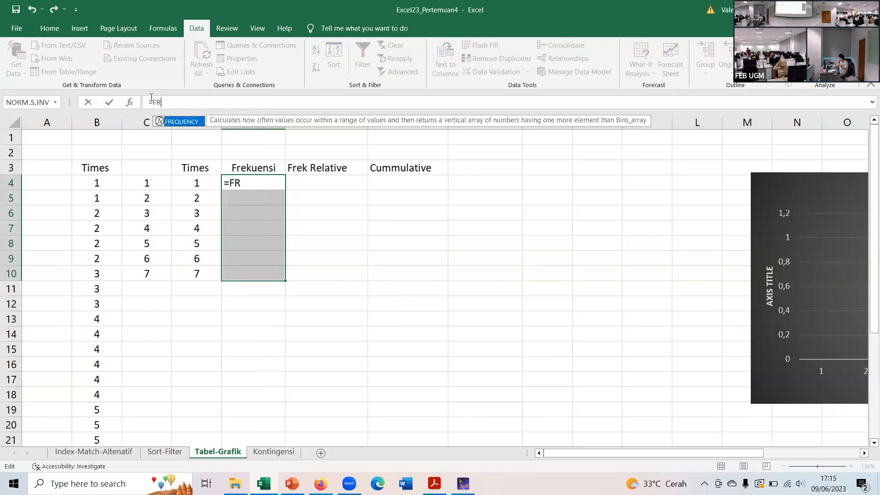
type("EQUENCY(")
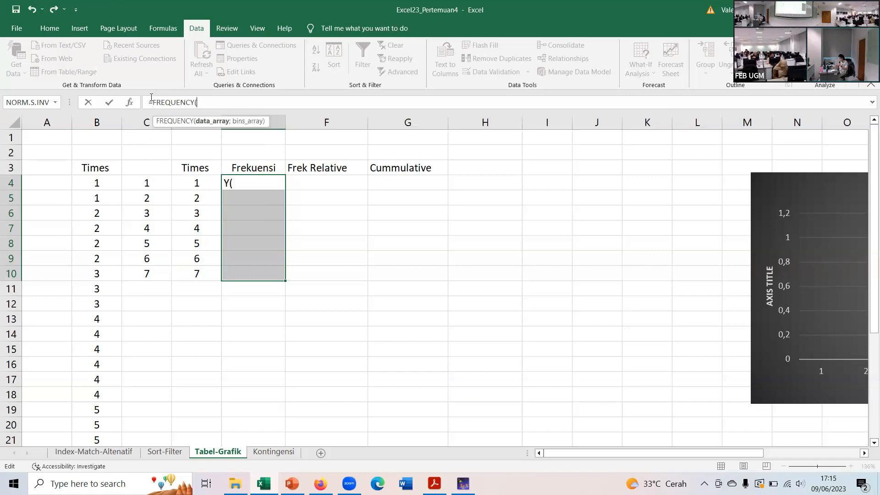
left_click_drag(108, 183, 97, 411)
scroll(159, 291, "up", 2)
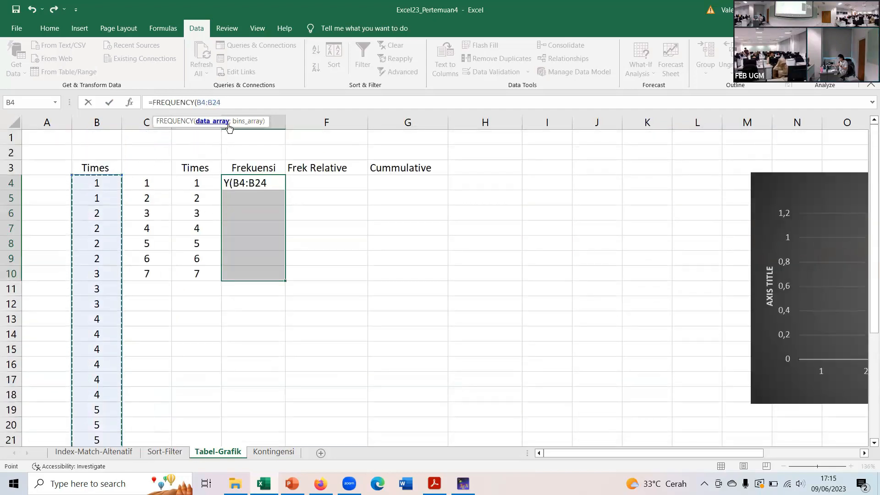
type(";")
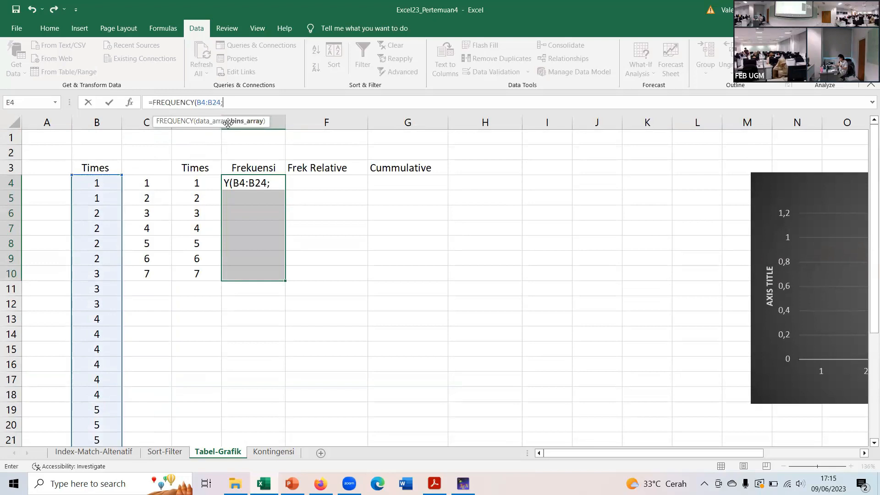
left_click(180, 186)
left_click_drag(194, 248, 196, 275)
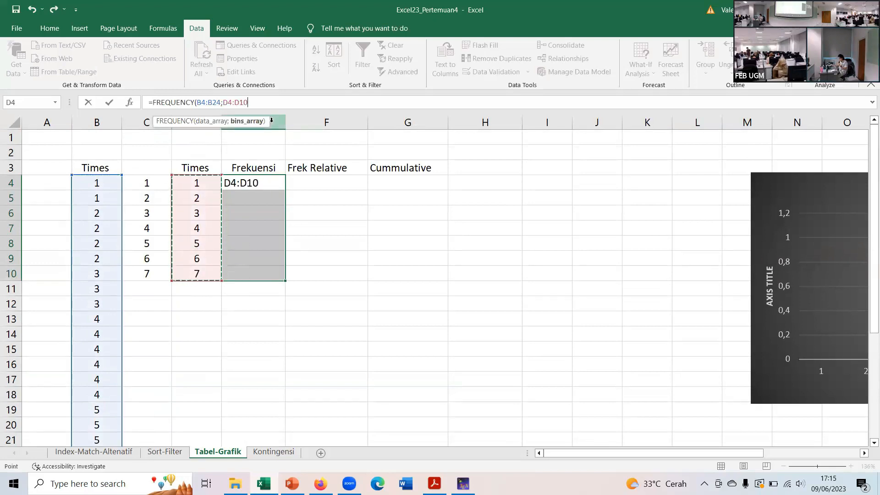
type(")")
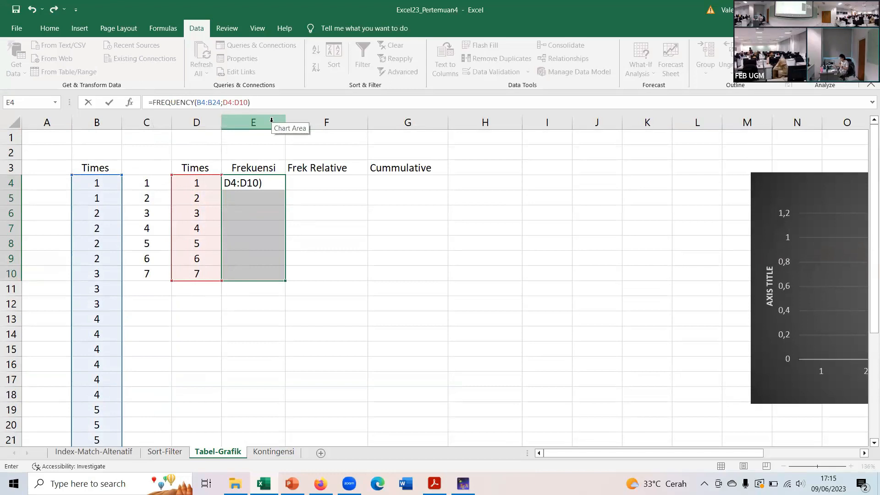
key("ctrl+shift+Return")
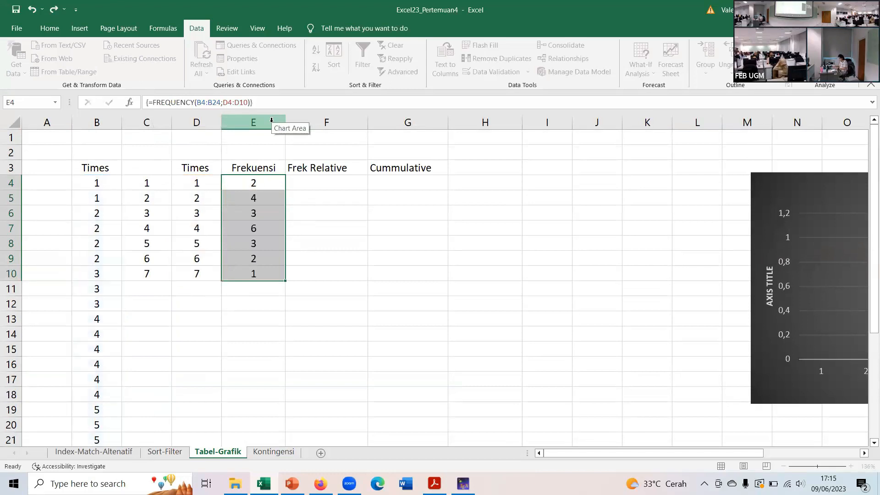
left_click(328, 183)
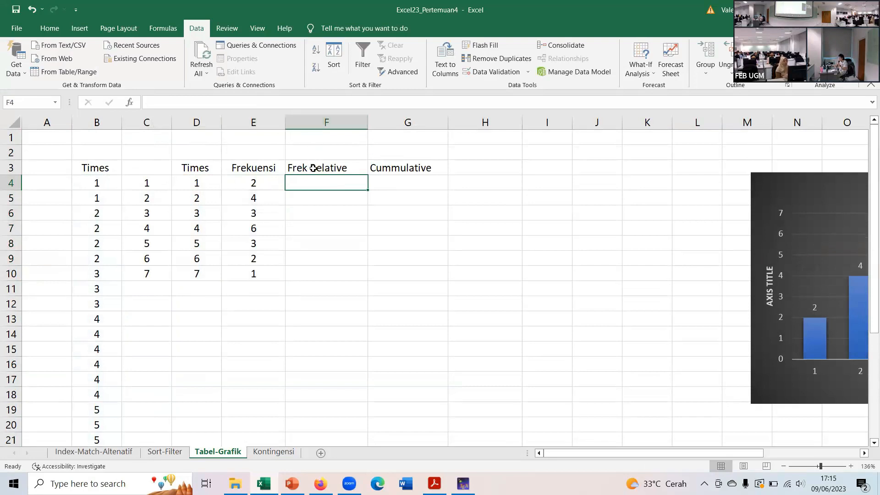
Step: Center the Frek Relative and Cummulative headings in F3:G3
left_click_drag(320, 165, 403, 168)
left_click(53, 29)
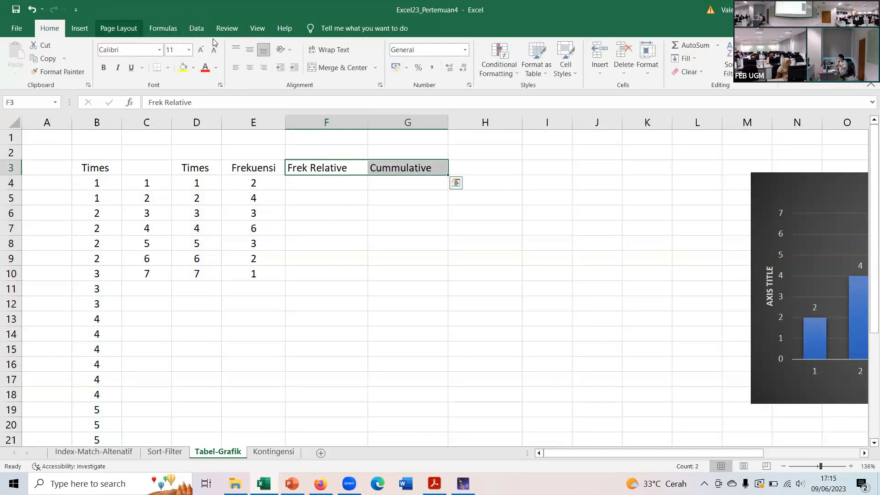
left_click(250, 67)
left_click(290, 221)
Step: Total the Frekuensi column in E11 with =SUM(E4:E10)
left_click(311, 182)
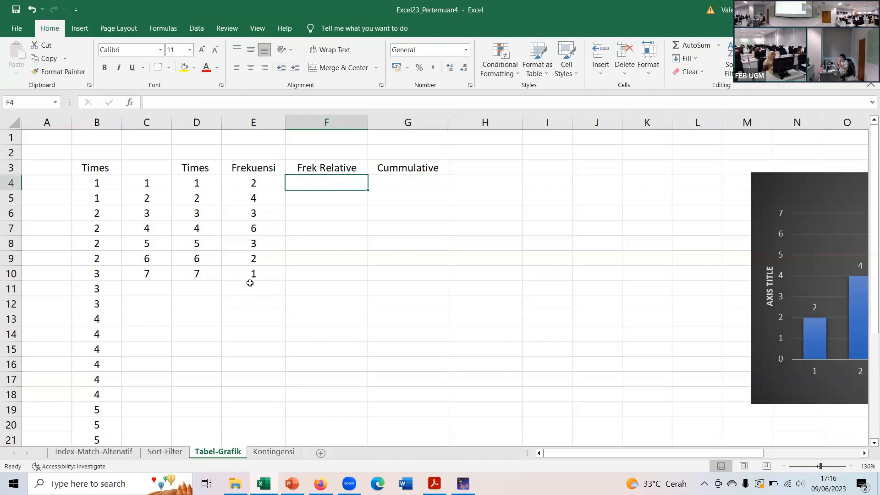
key("Down")
key("Down")
key("Down")
key("Down")
key("Down")
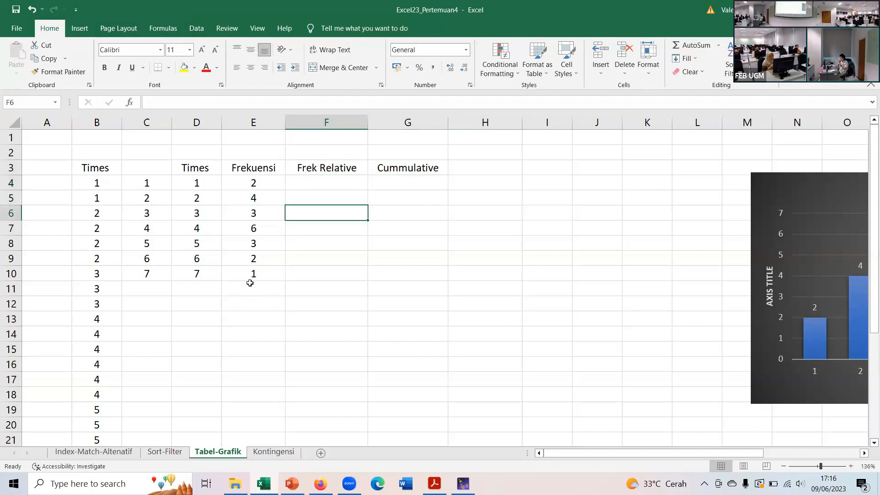
key("Down")
key("Down")
key("Left")
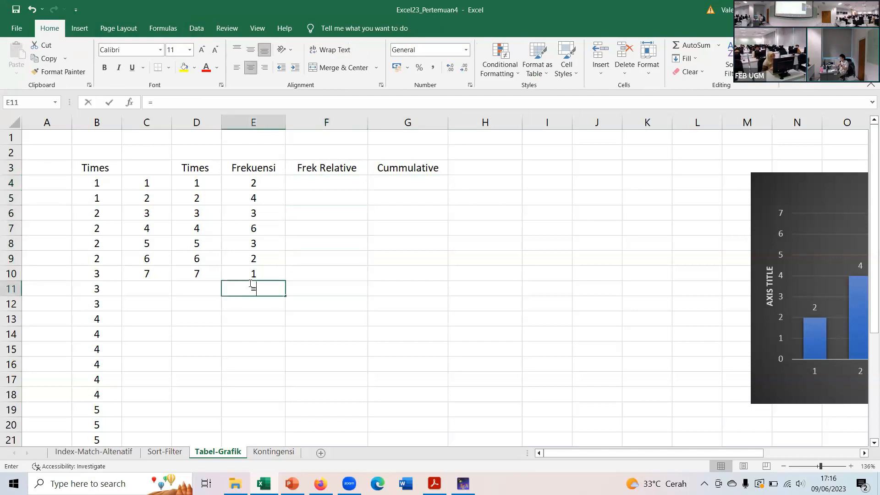
type("=SUM(")
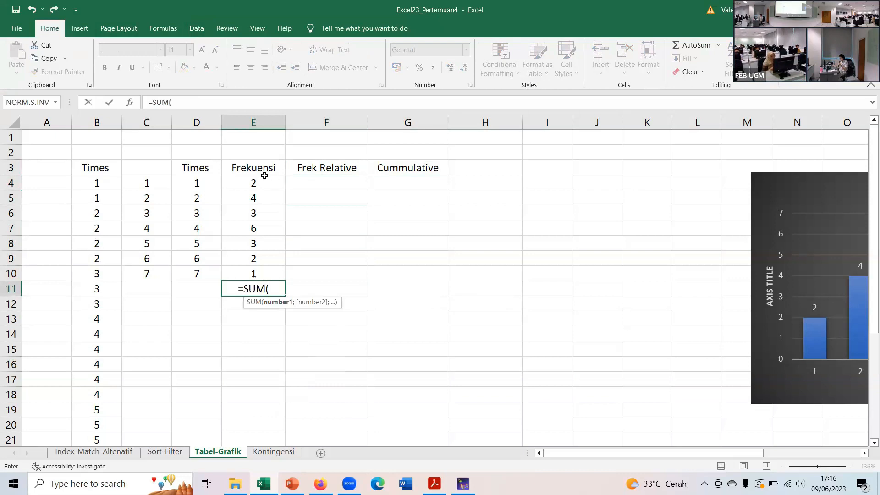
left_click_drag(254, 183, 266, 273)
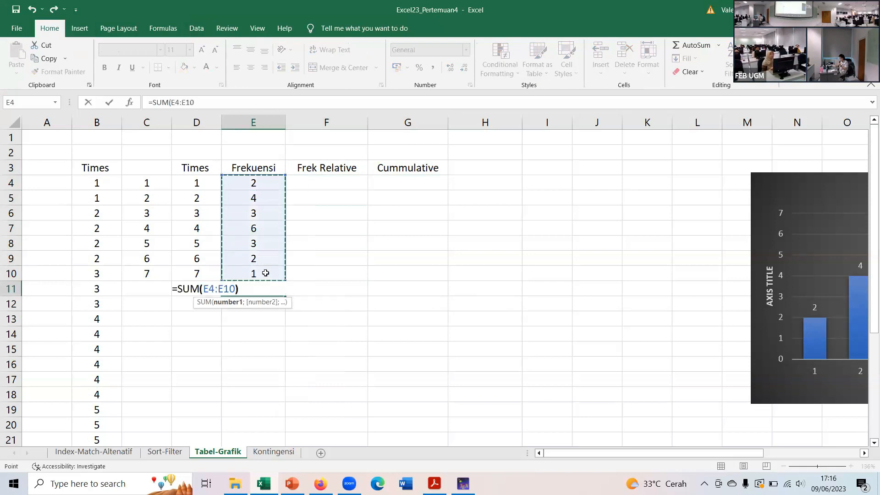
type(")")
key("Return")
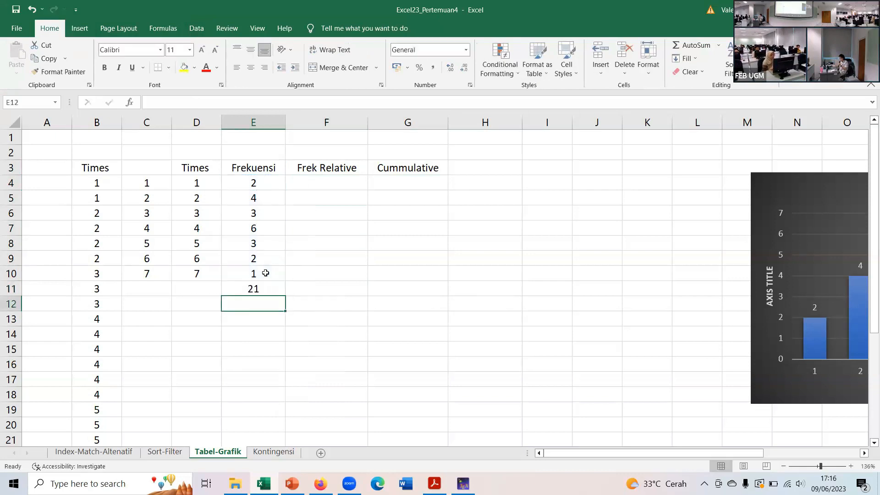
Step: Calculate the relative frequencies with =E4/$E$11 in F4 and copy the formula down to F10
key("Up")
key("Up")
key("Right")
key("Up")
key("Up")
key("Up")
key("Up")
key("Up")
key("Up")
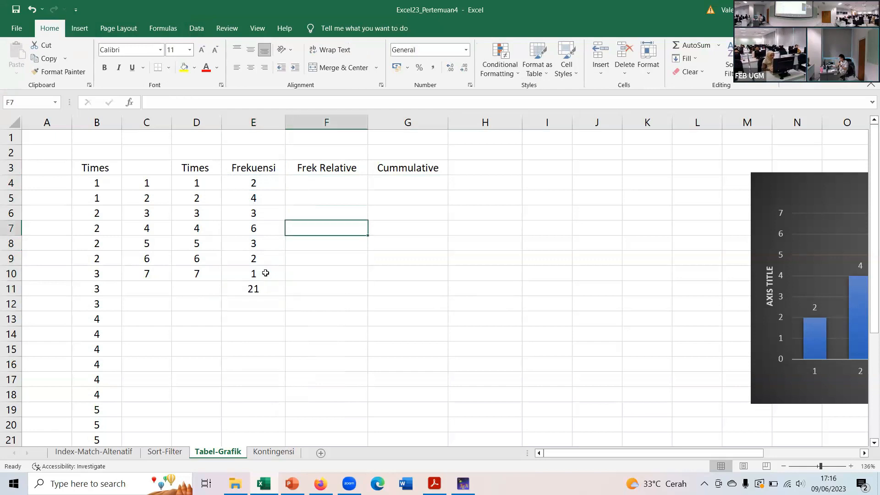
type("=")
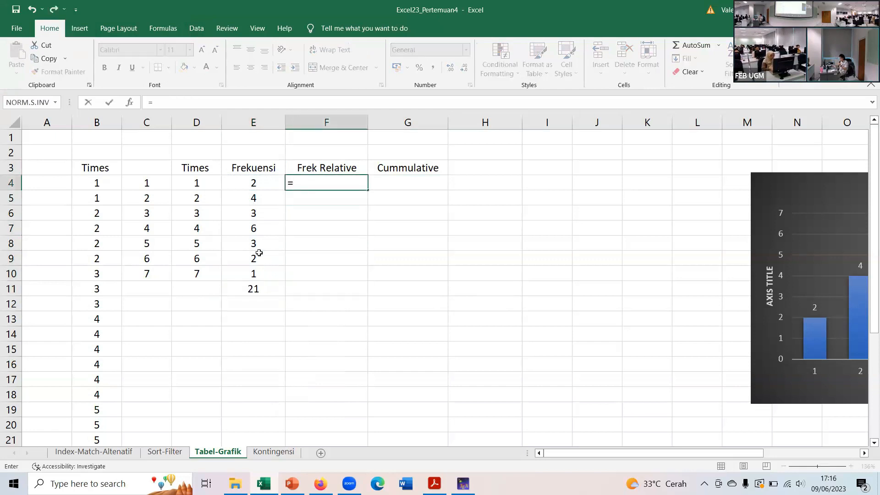
left_click(249, 181)
type("/")
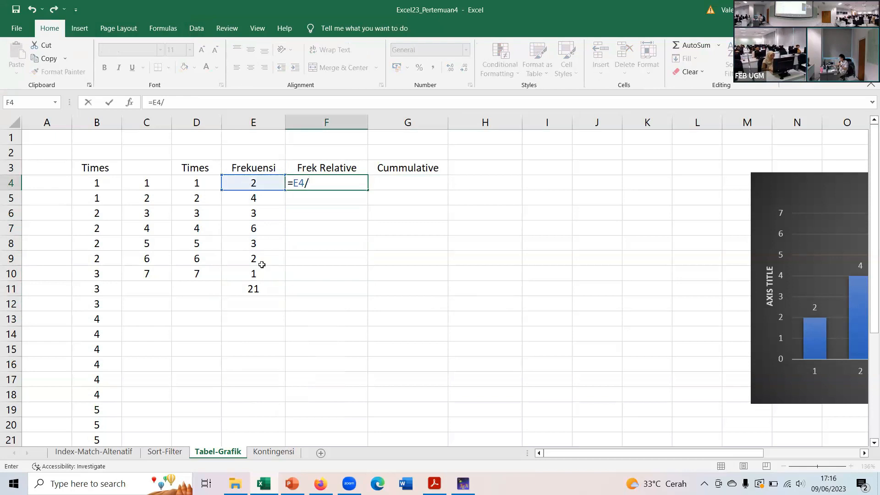
left_click(269, 289)
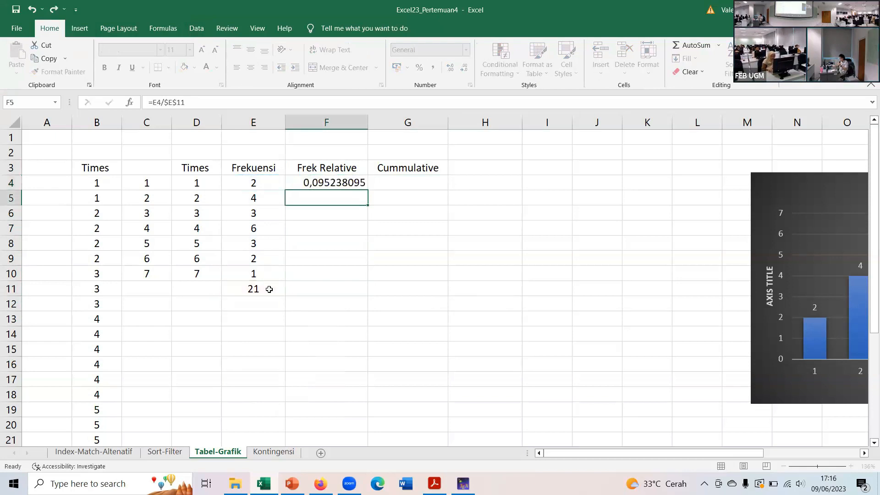
key("Return")
left_click(337, 183)
left_click_drag(367, 190, 362, 275)
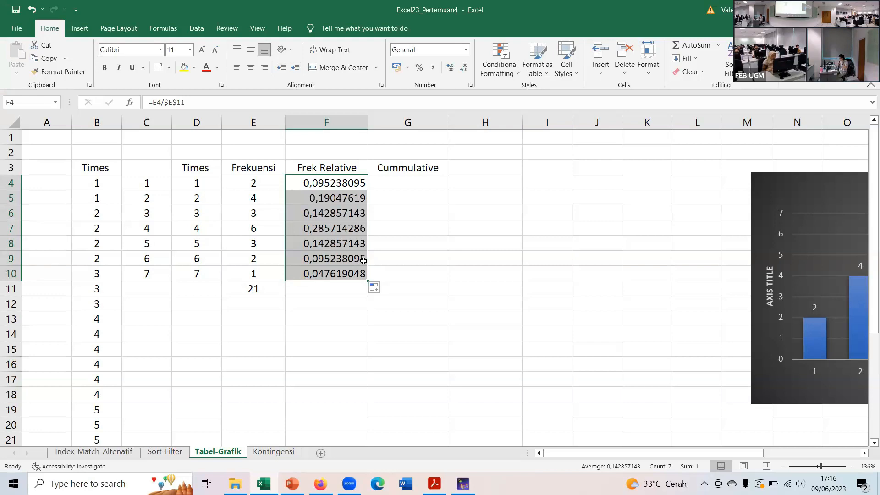
Step: Enter cumulative values 2 in G4 and 6 in G5, with the note 2+4 in H5
left_click(390, 183)
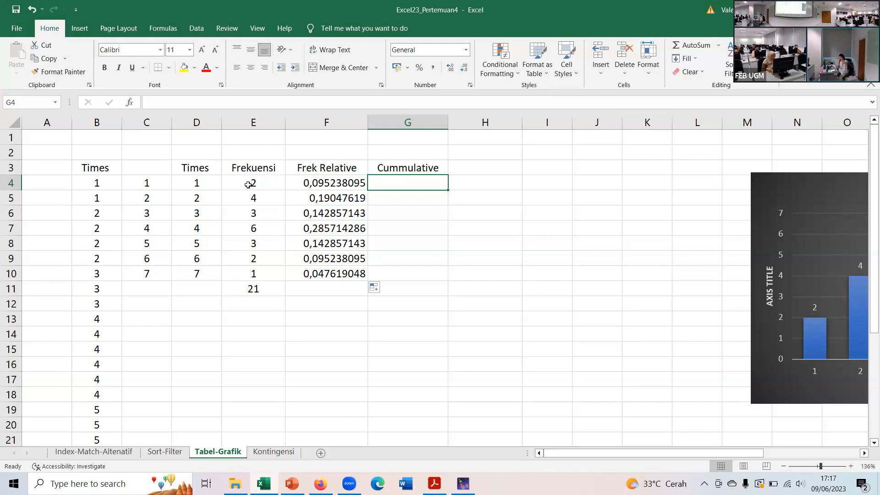
type("2")
key("Return")
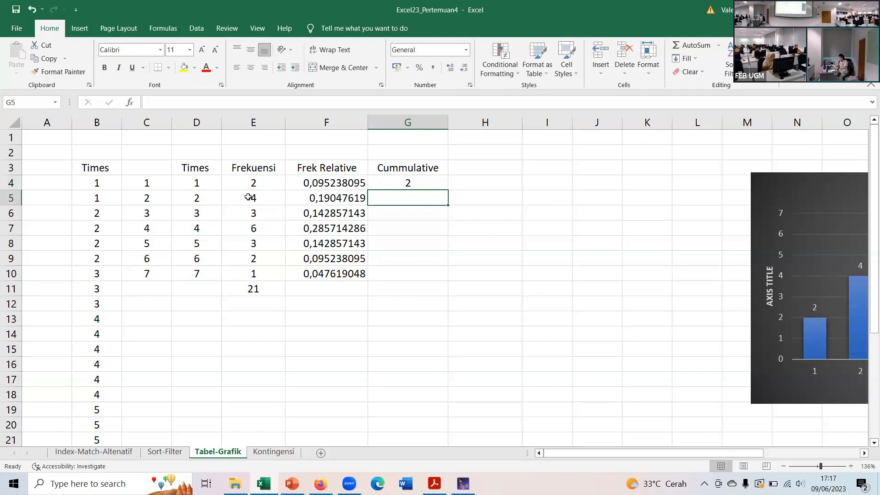
type("6")
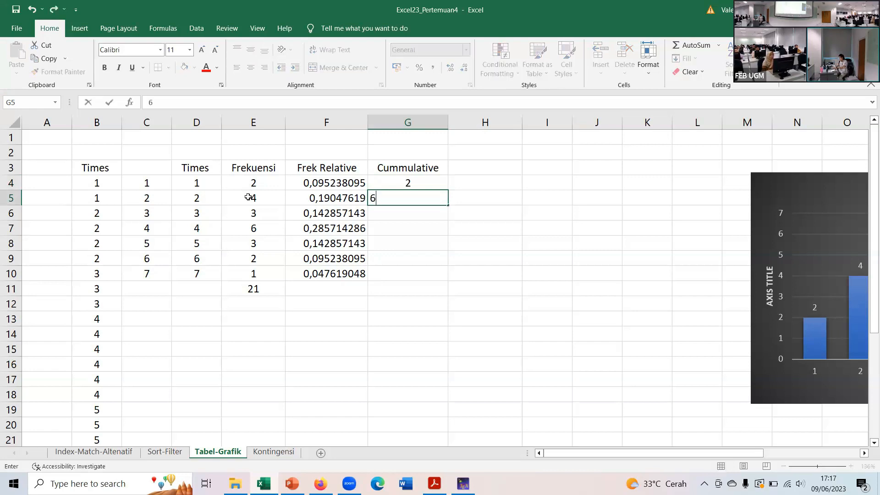
key("Tab")
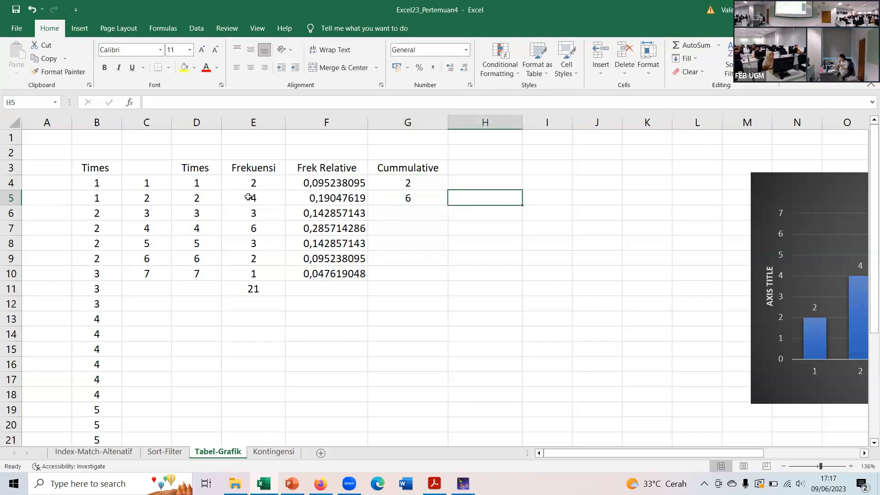
type("2+4")
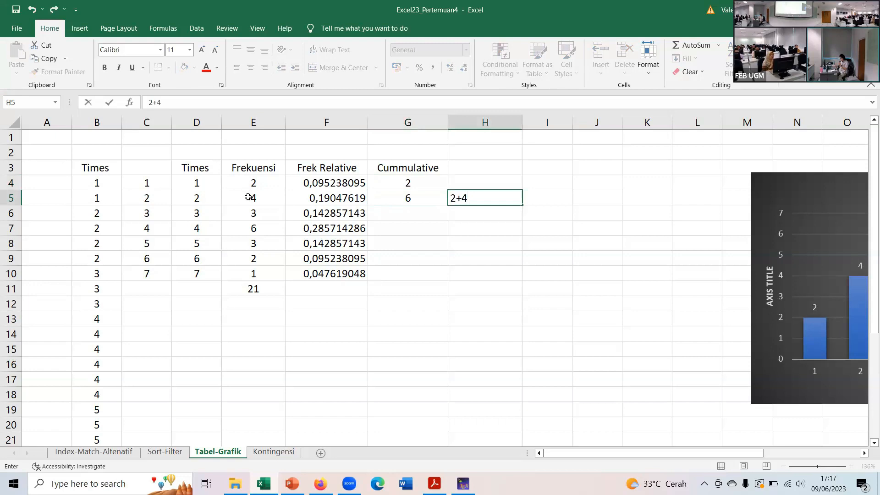
key("Left")
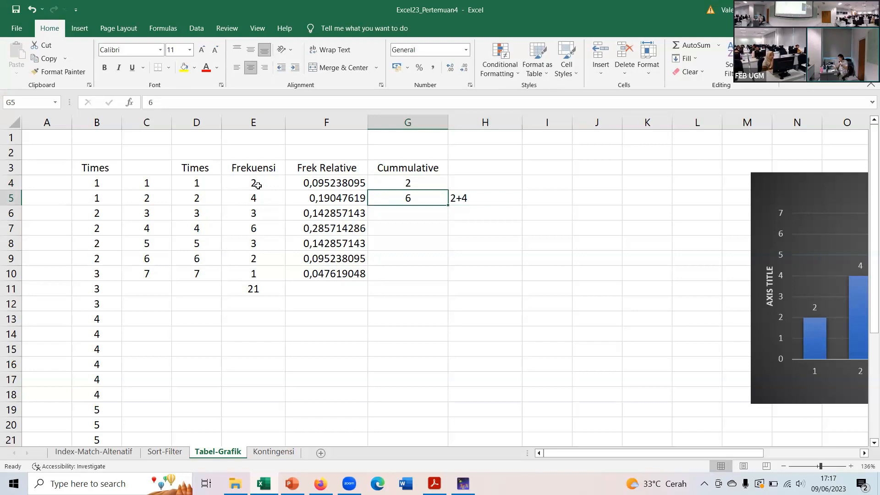
Step: Enter the cumulative value 9 in G6, with the note 2+4+3 beside it in H6
left_click(405, 216)
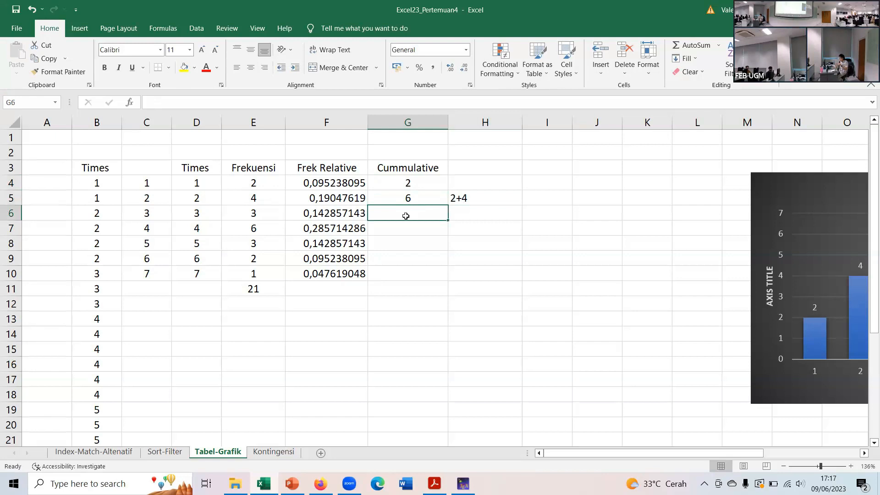
type("9")
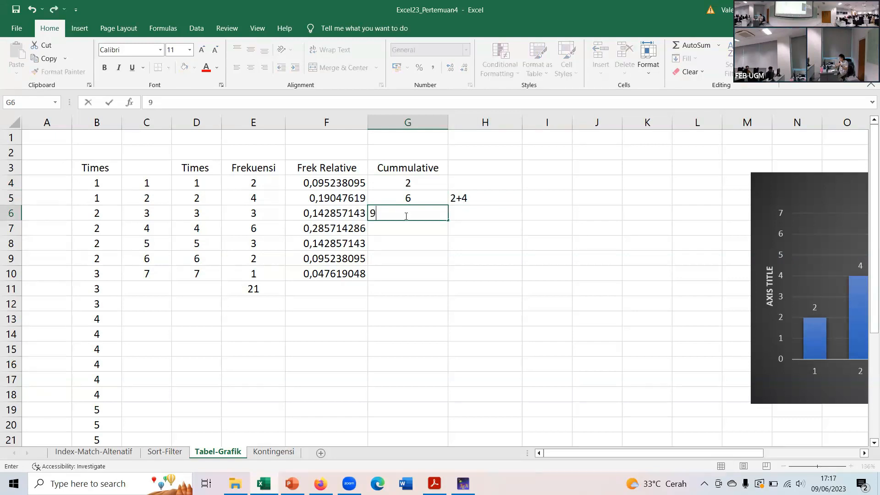
key("Tab")
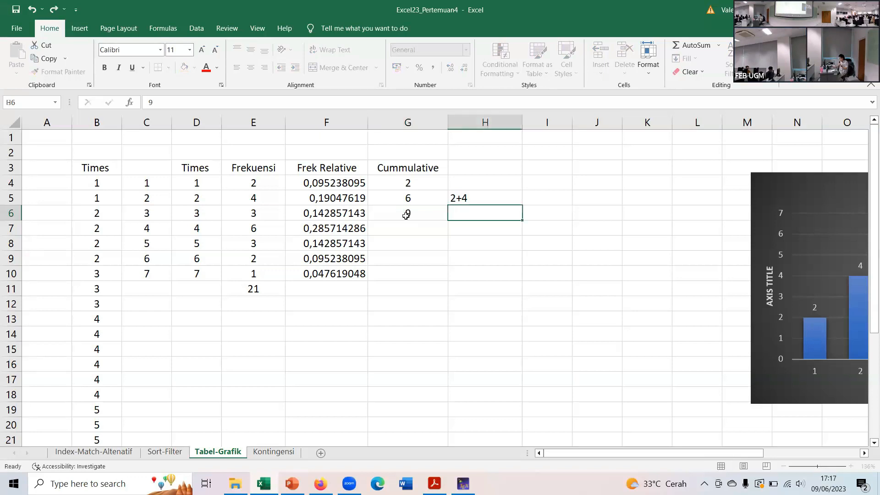
type("2+4")
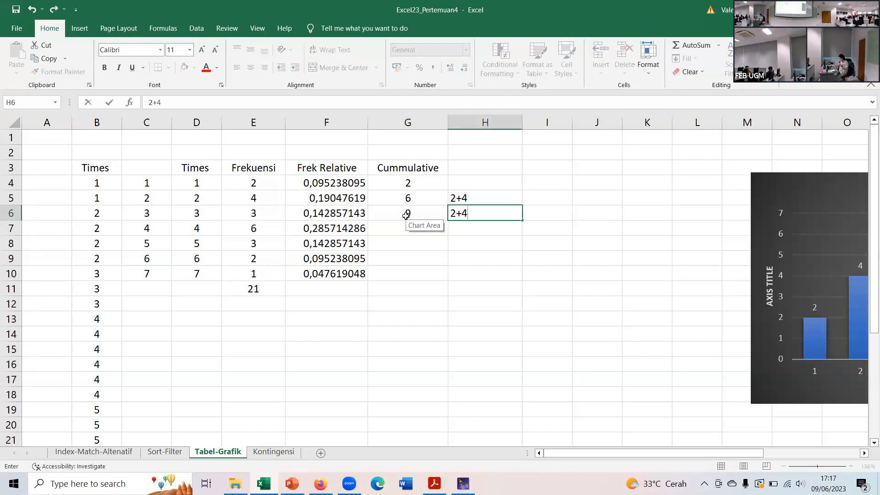
type("+3")
key("Return")
Step: Clear the manually entered cumulative values in G6 and G5, keeping the value in G4
key("Left")
key("Up")
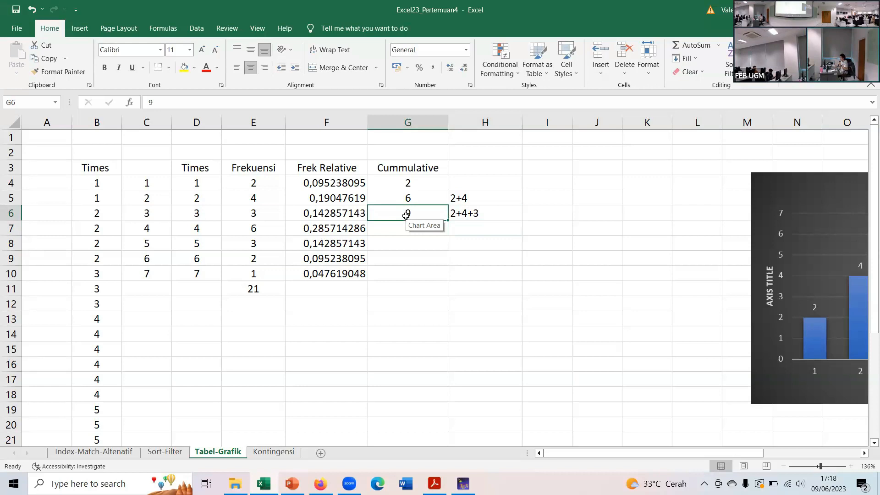
key("BackSpace")
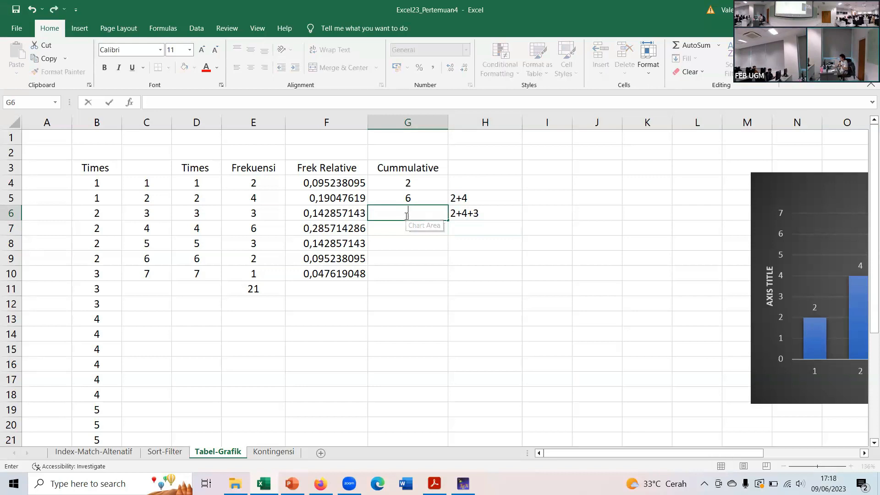
key("Up")
key("BackSpace")
key("Up")
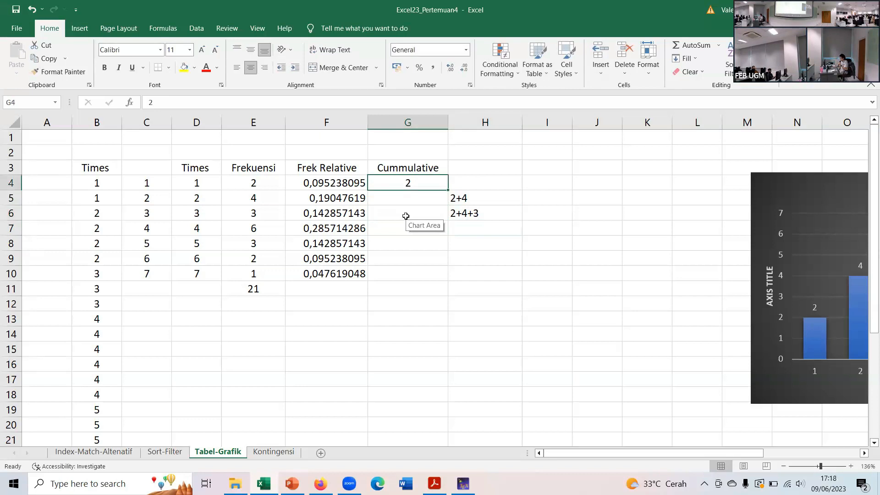
Step: Enter the running-total formula =E5+G4 in G5 of the Cummulative column
key("Down")
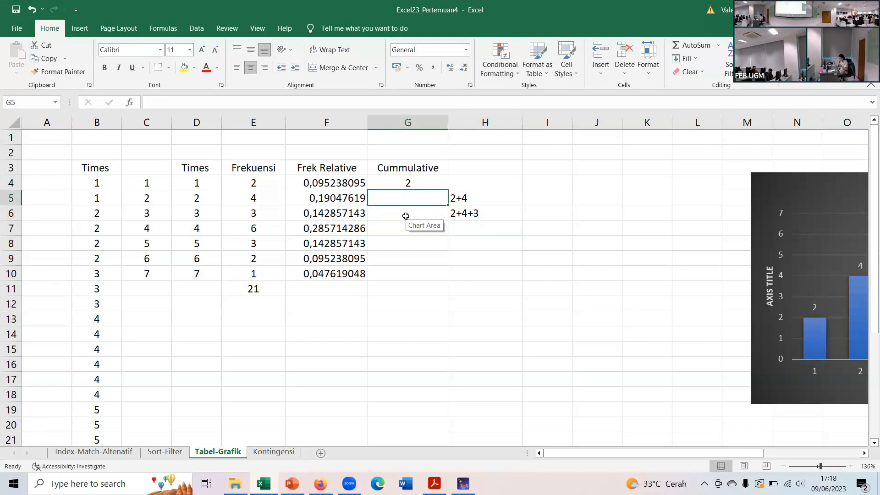
type("=")
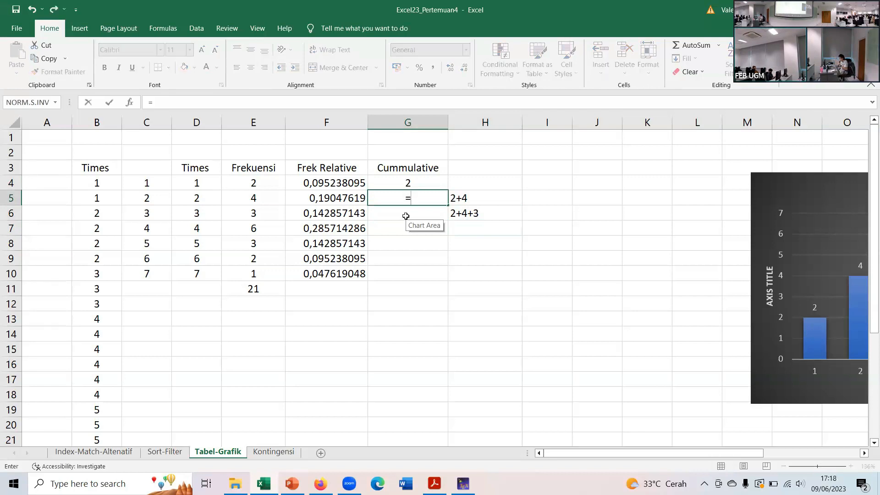
left_click(268, 194)
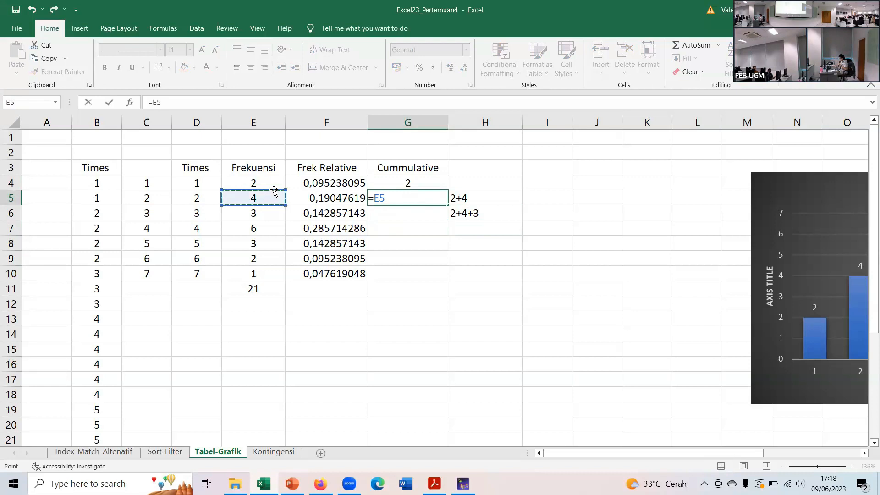
type("+")
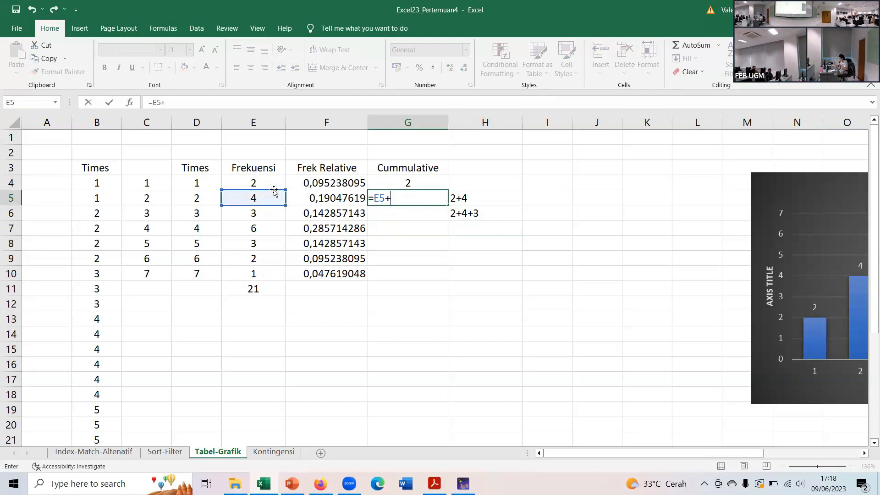
left_click(402, 183)
key("Return")
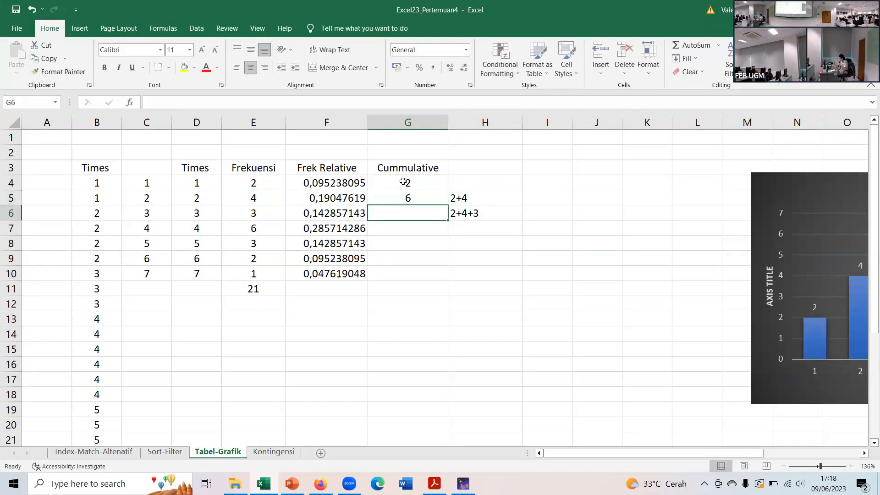
Step: Copy the cumulative formula from G5 to G6, check the two formulas, and extend it down to G10
left_click(399, 198)
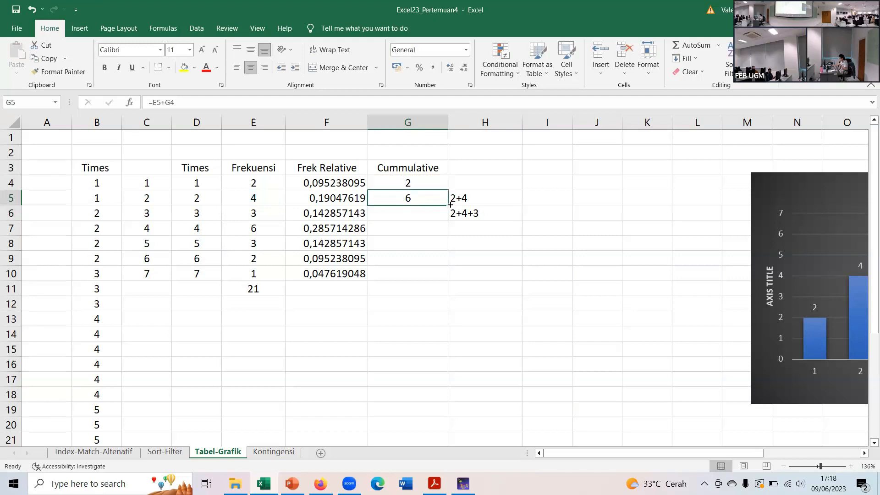
left_click_drag(446, 212, 447, 221)
left_click(416, 213)
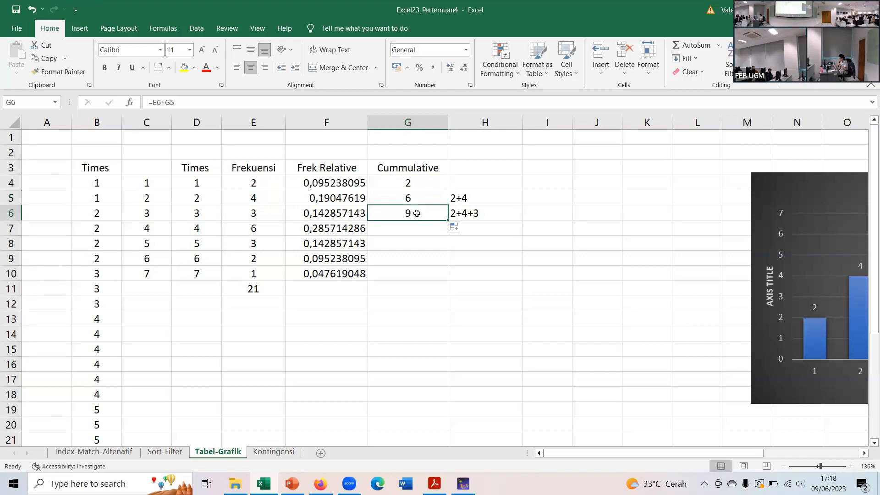
left_click(415, 198)
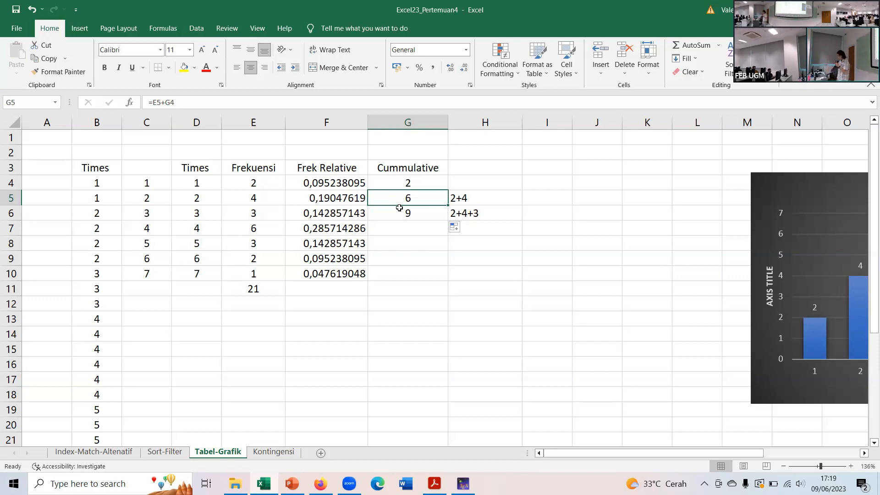
left_click(399, 208)
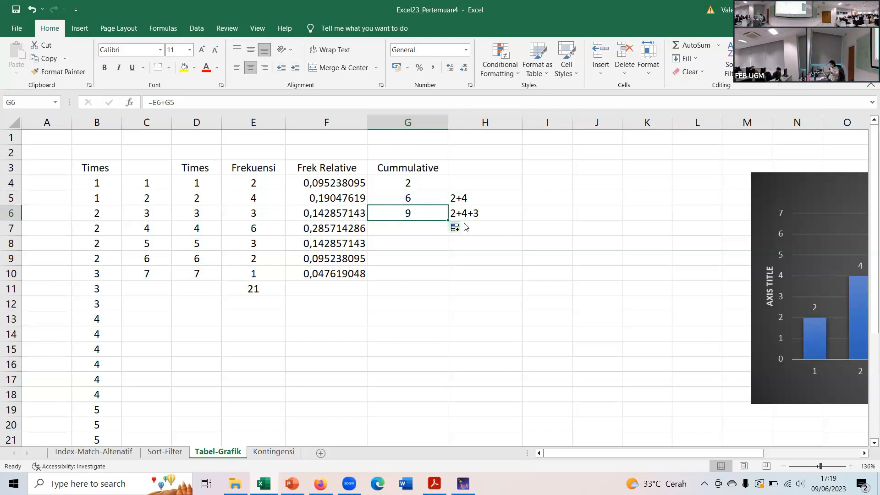
left_click_drag(448, 220, 424, 281)
left_click(410, 273)
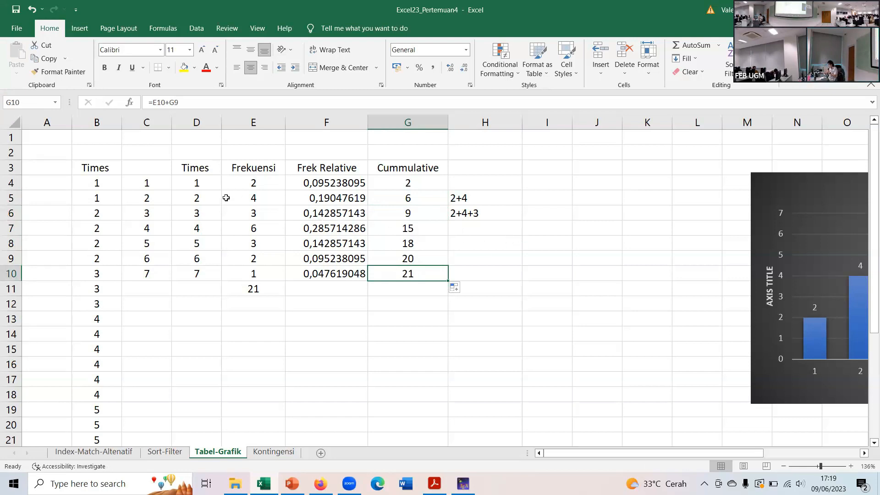
Step: Fill the Times and Frekuensi columns of the frequency table, D3:E10, with yellow
mouse_move(192, 170)
left_mouse_down()
mouse_move(252, 257)
mouse_move(252, 274)
left_mouse_up()
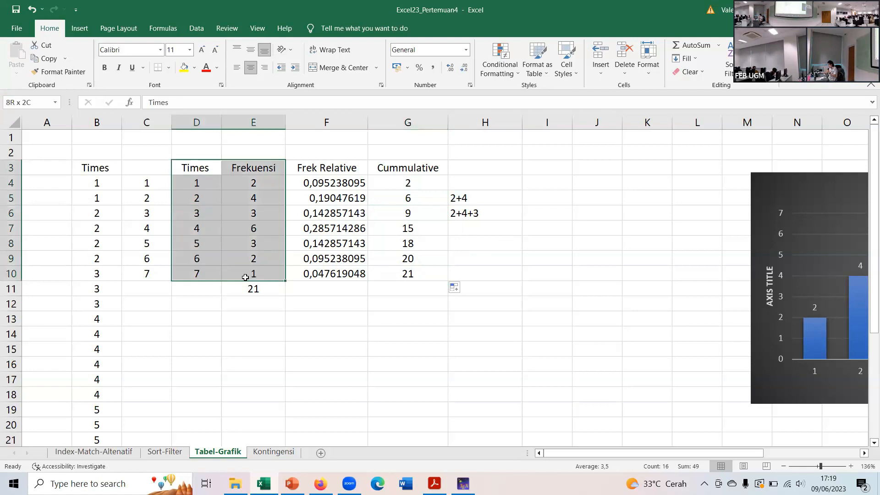
left_click(184, 67)
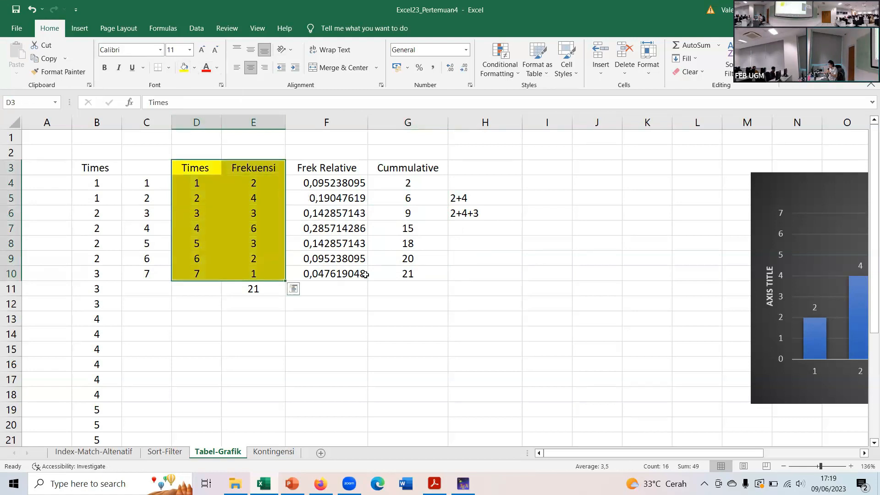
left_click(361, 318)
left_click(810, 181)
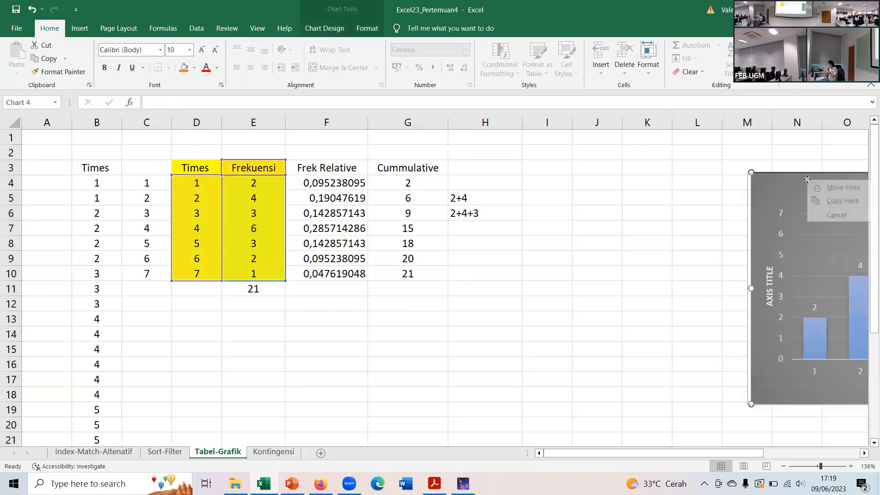
key("Escape")
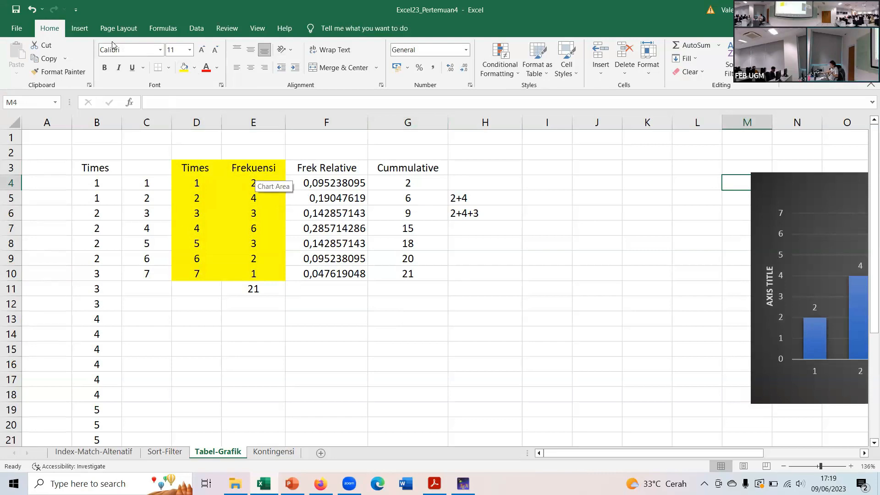
Step: Insert the recommended Clustered Column chart for D3:E10 and place it below the frequency table
left_click(87, 31)
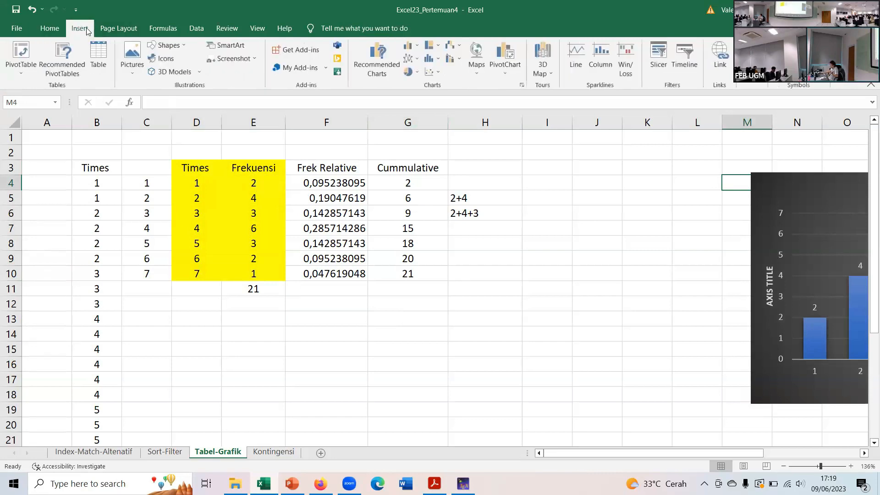
left_click(49, 28)
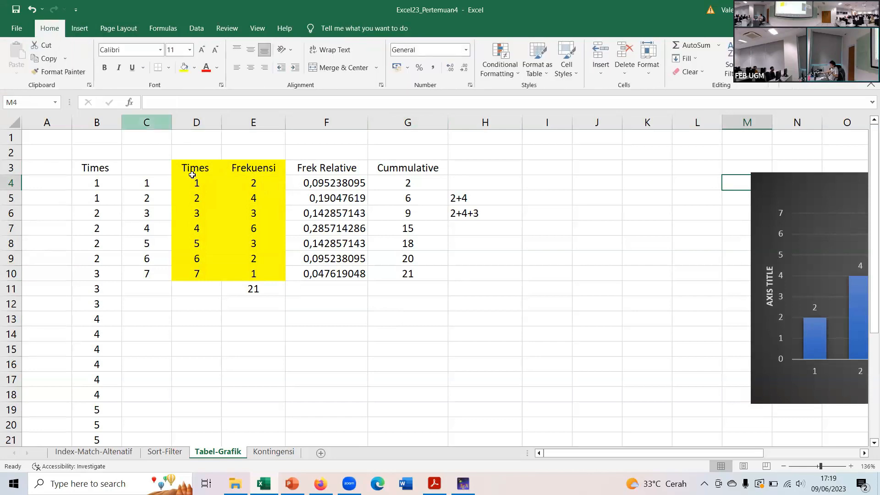
left_click_drag(201, 172, 253, 273)
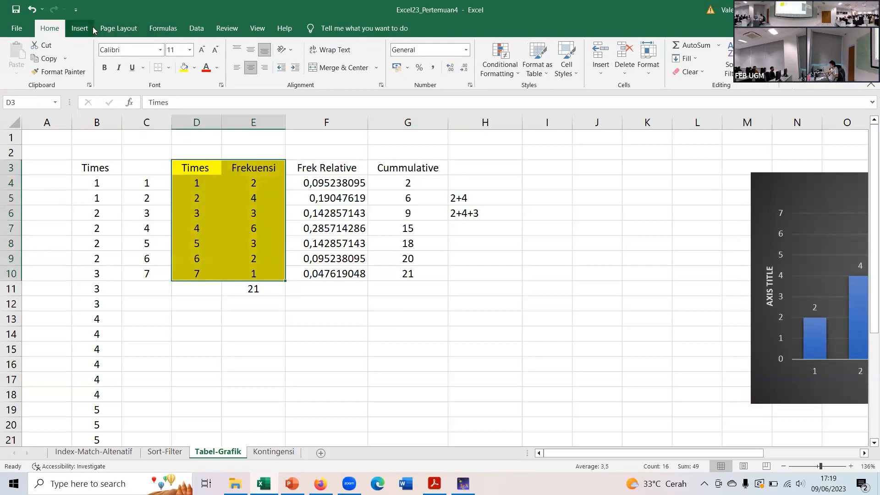
left_click(79, 28)
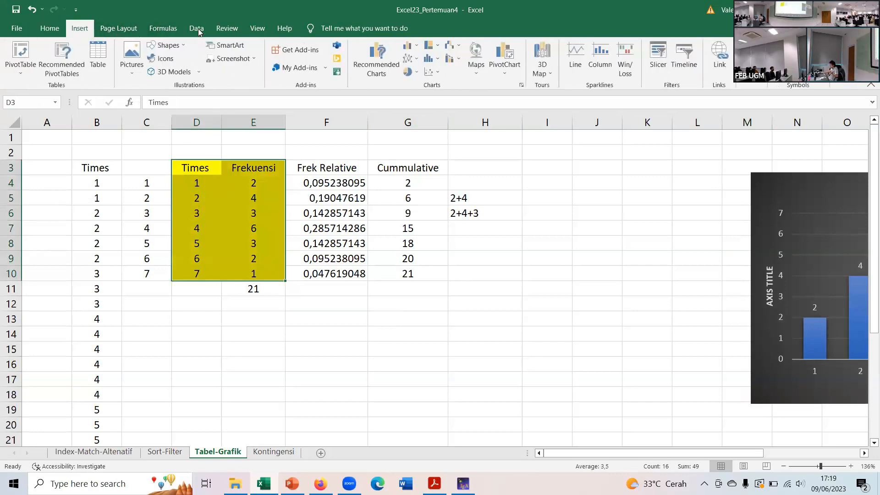
left_click(370, 65)
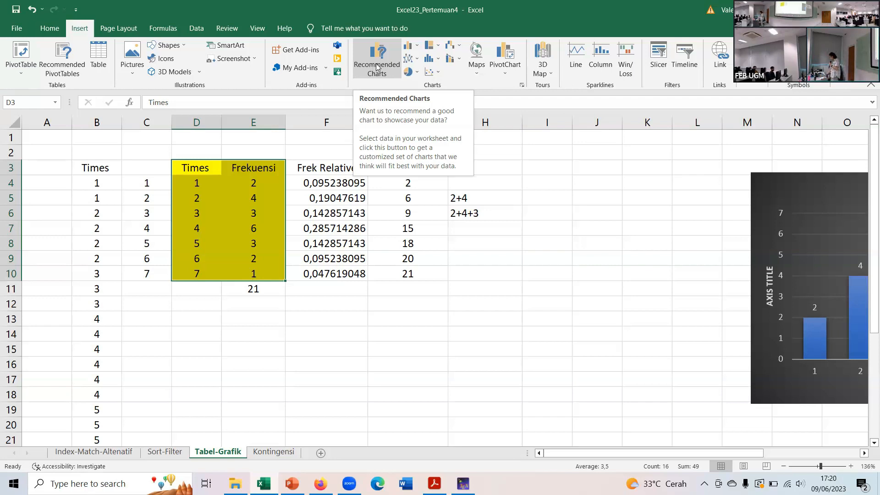
left_click(376, 64)
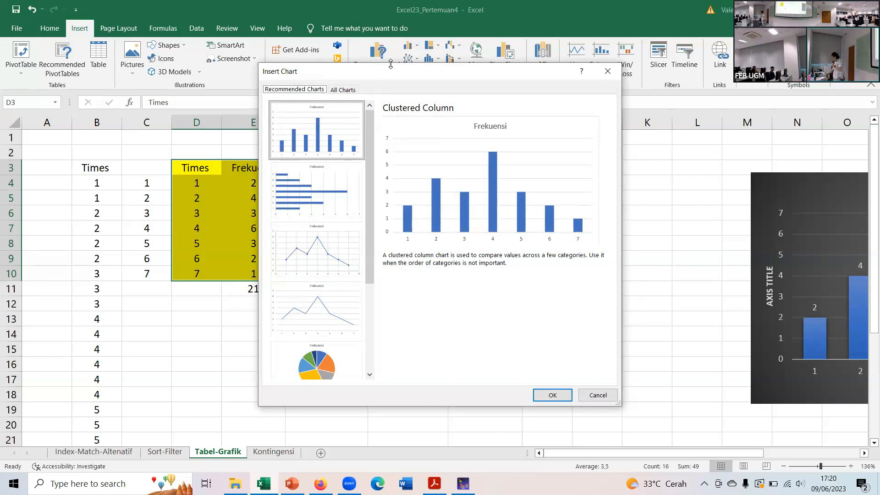
left_click(333, 177)
left_click(320, 126)
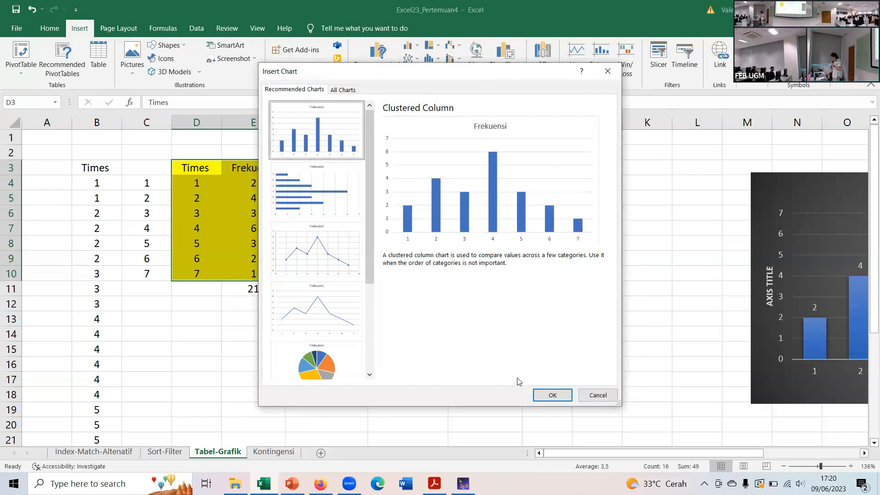
left_click(551, 395)
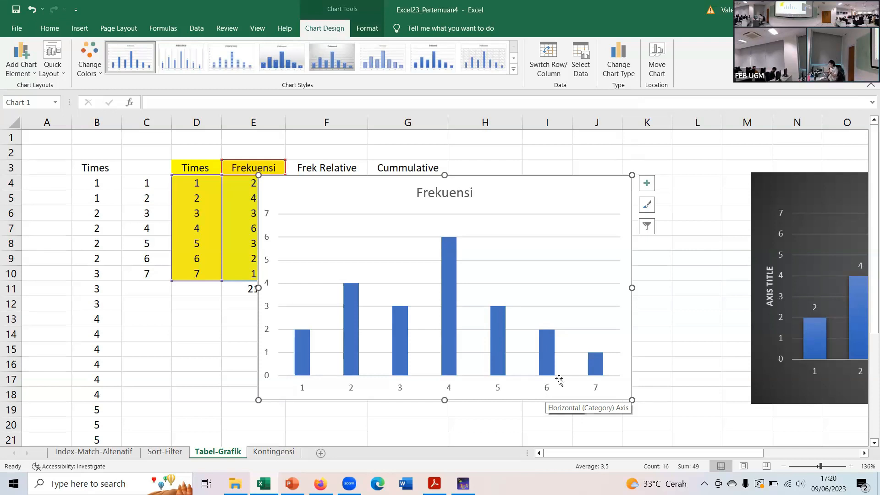
scroll(657, 265, "down", 1)
left_click_drag(288, 136, 219, 262)
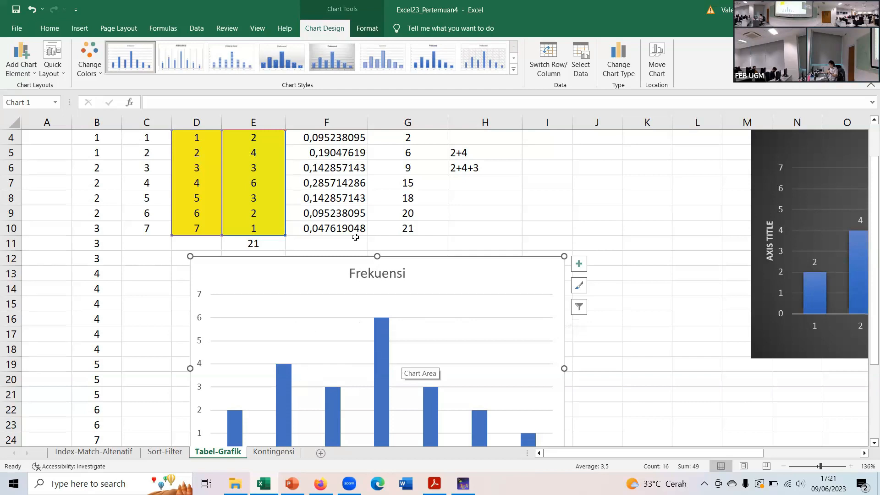
Step: Try several chart styles on the new column chart, and settle on the first style in the gallery
left_click(194, 64)
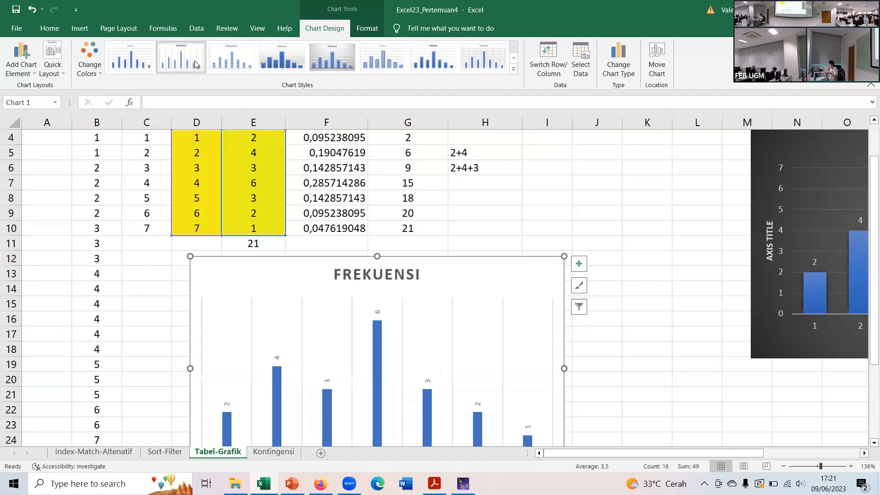
left_click(244, 60)
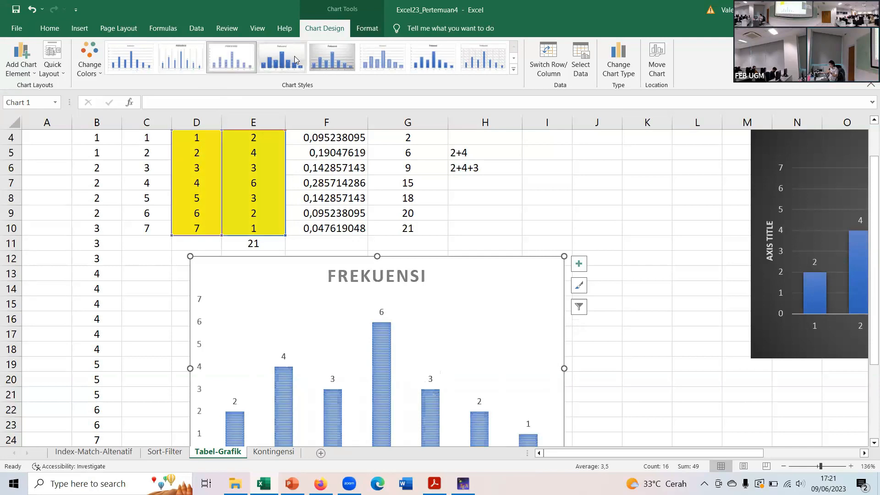
left_click(513, 59)
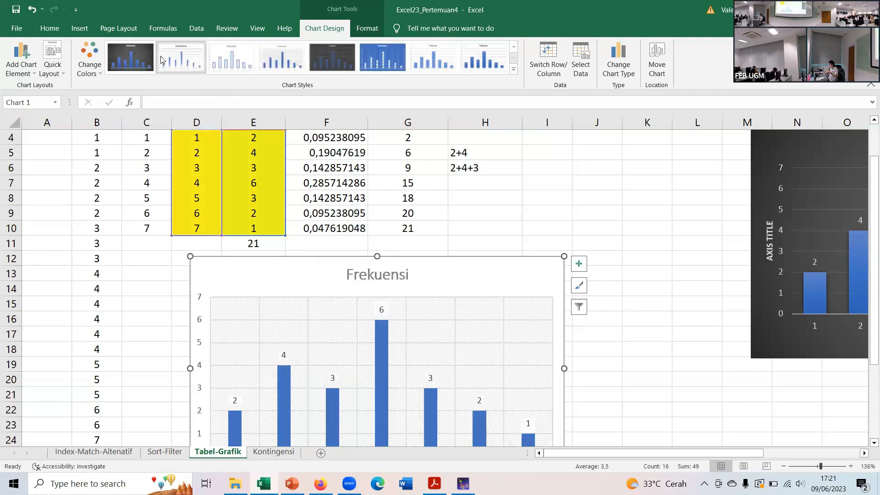
left_click(281, 60)
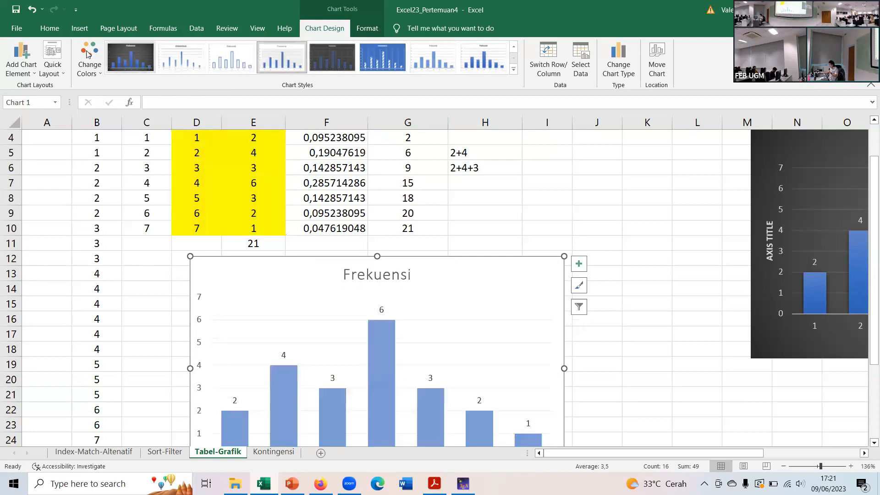
left_click(512, 47)
left_click(138, 62)
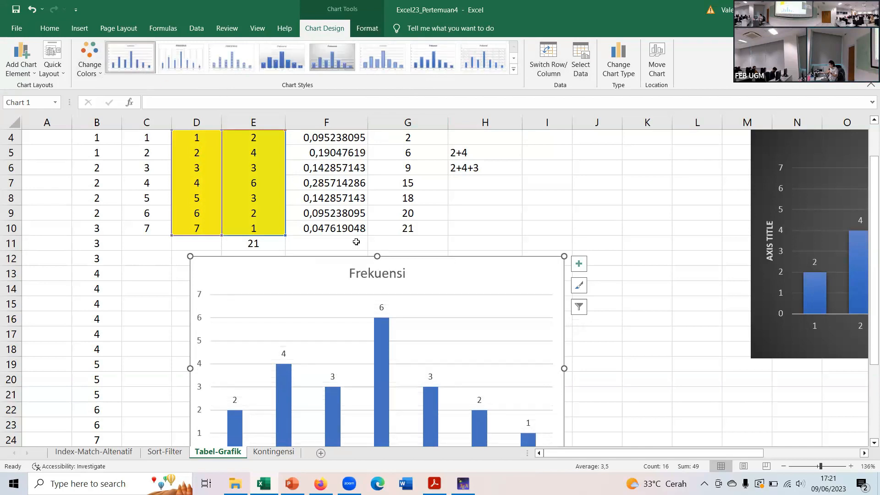
Step: Add axis titles to the new Frekuensi column chart
scroll(476, 300, "down", 1)
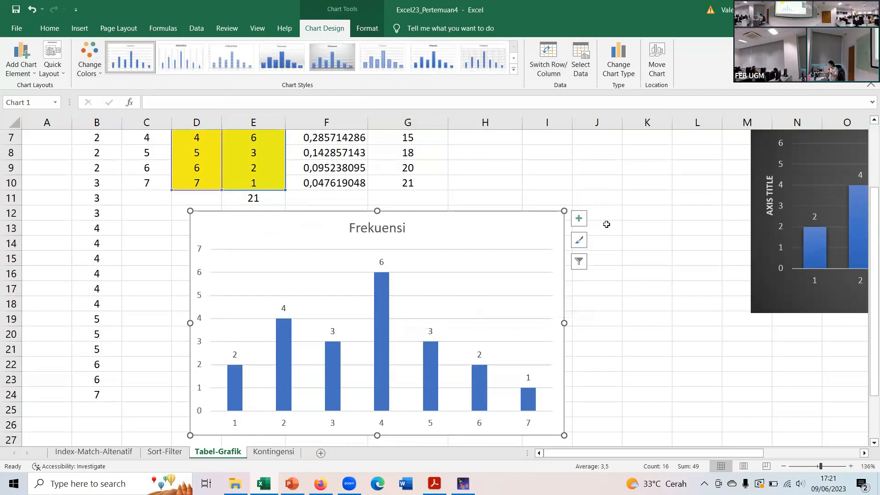
left_click(580, 221)
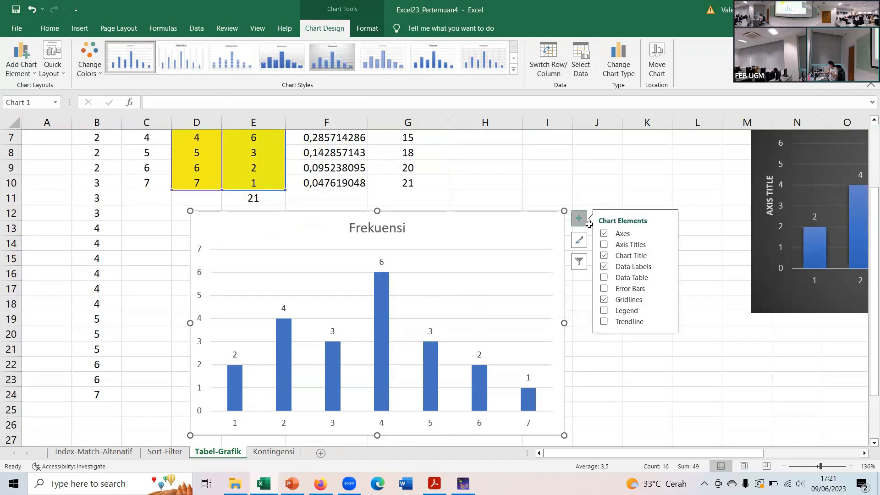
left_click(604, 245)
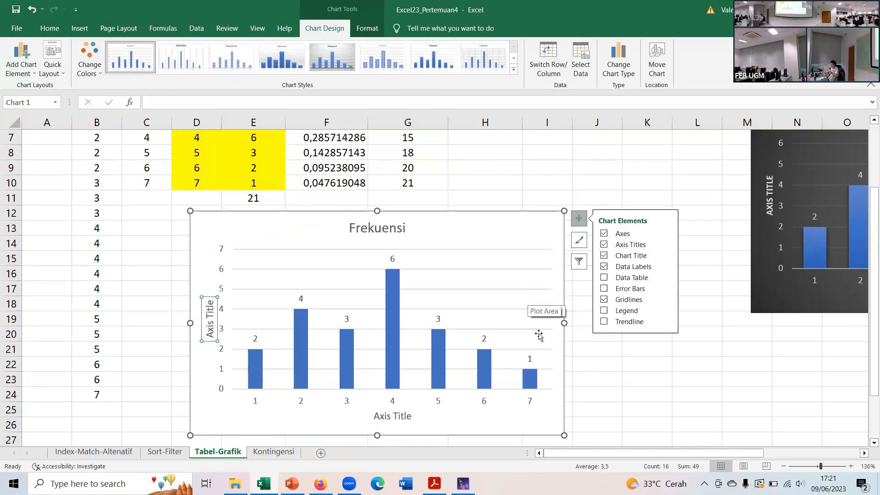
Step: Change the chart's horizontal axis title to Times
left_click(402, 415)
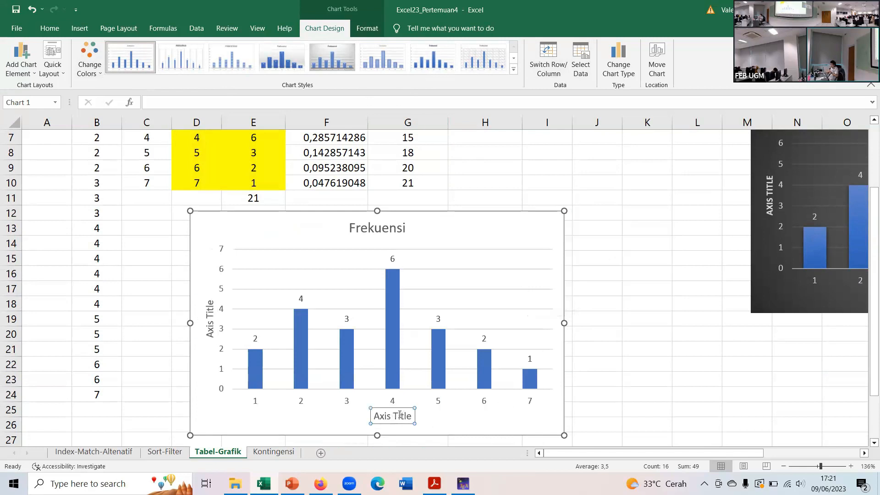
double_click(401, 415)
triple_click(407, 416)
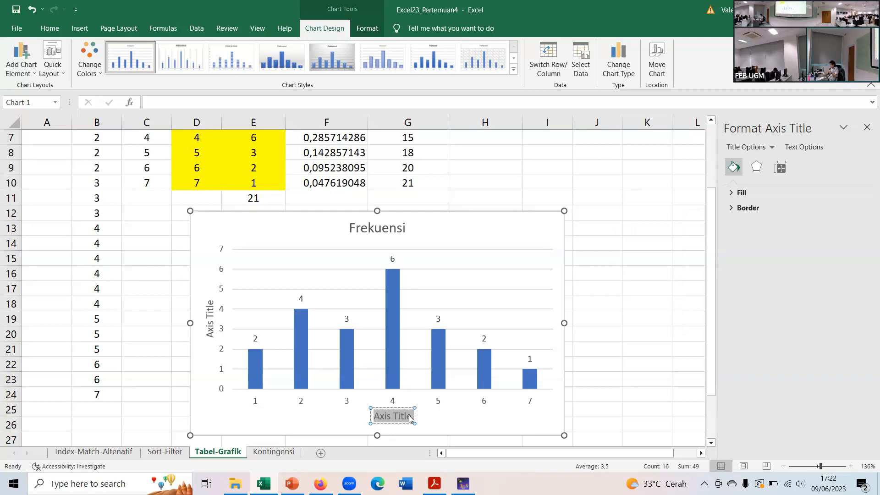
type("Times")
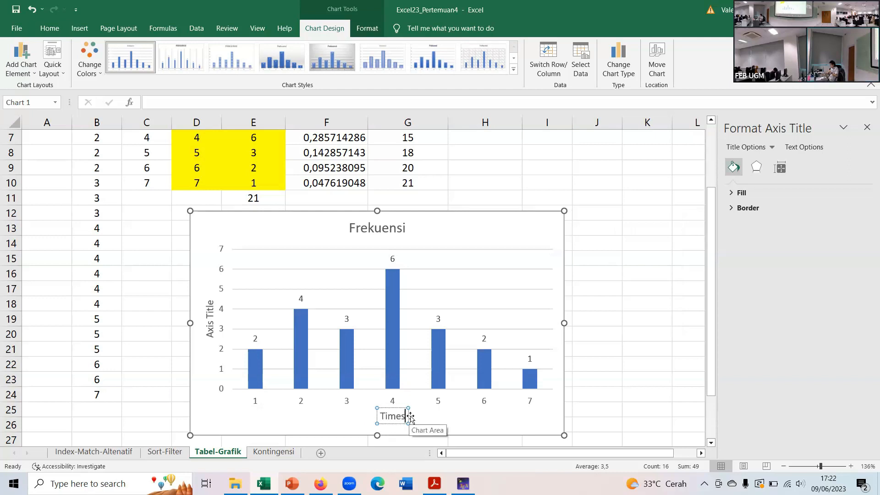
left_click(433, 405)
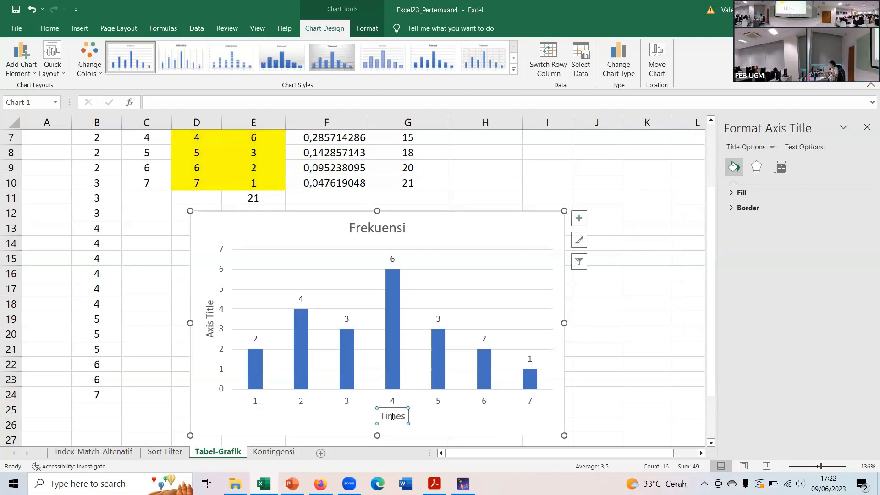
Step: Replace the placeholder text of the chart's vertical axis title with Frekuensi
left_click(209, 313)
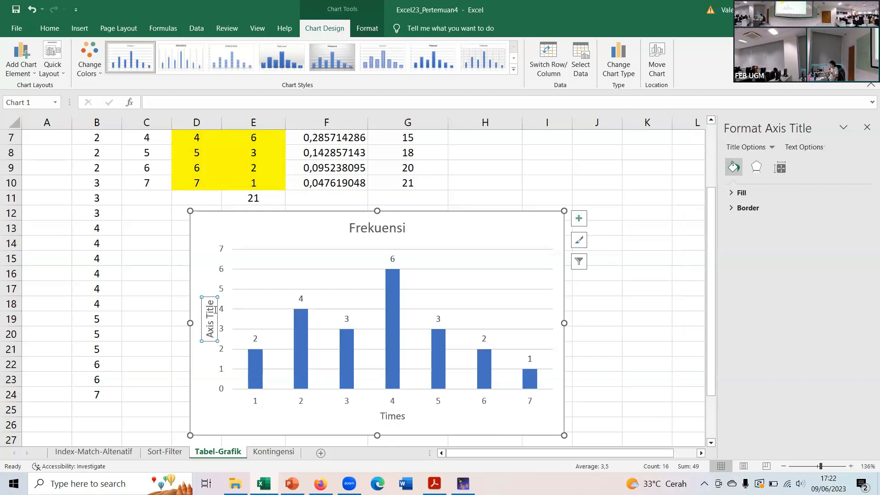
left_click(212, 301)
key("BackSpace")
key("BackSpace")
key("BackSpace")
key("BackSpace")
key("BackSpace")
key("BackSpace")
key("BackSpace")
key("BackSpace")
key("BackSpace")
key("BackSpace")
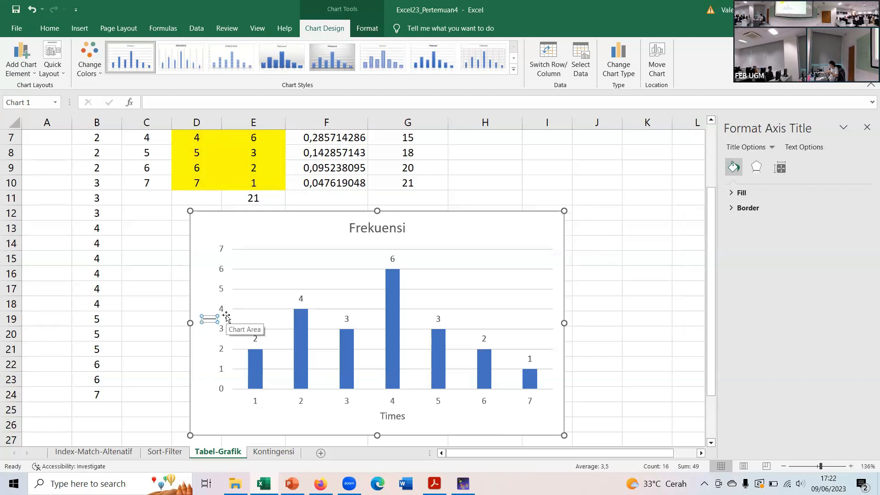
type("Frekuensi")
key("Return")
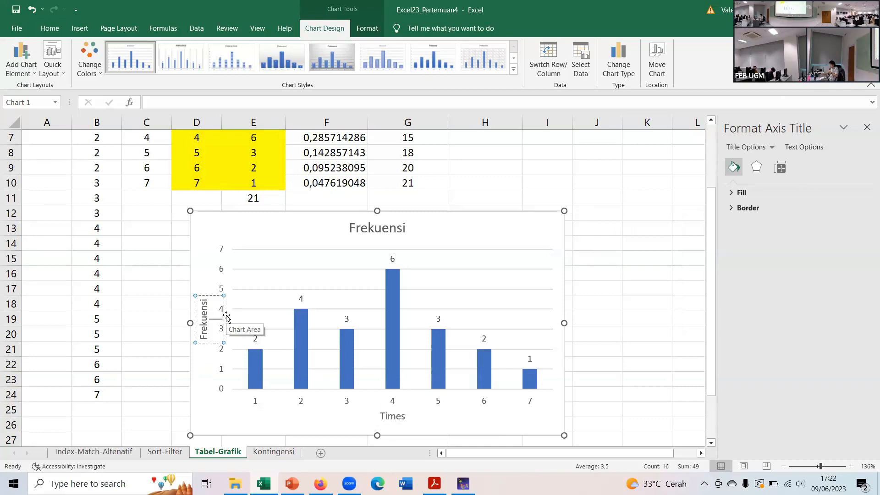
key("BackSpace")
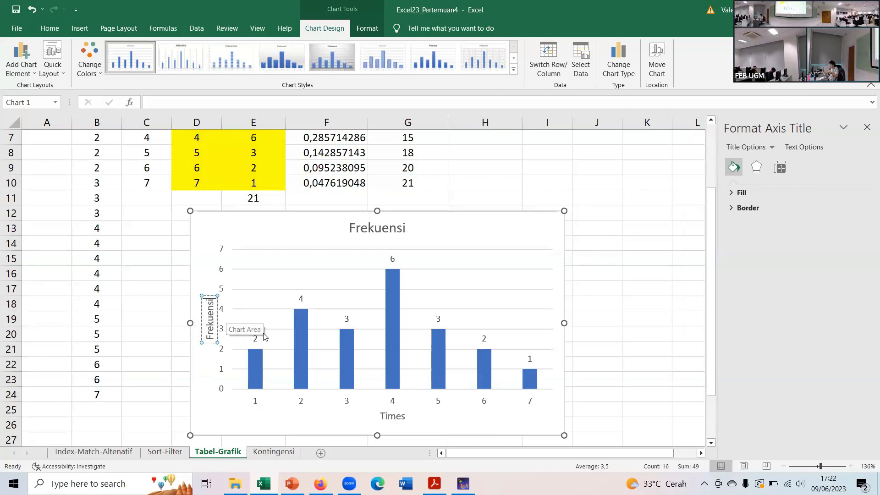
left_click(205, 271)
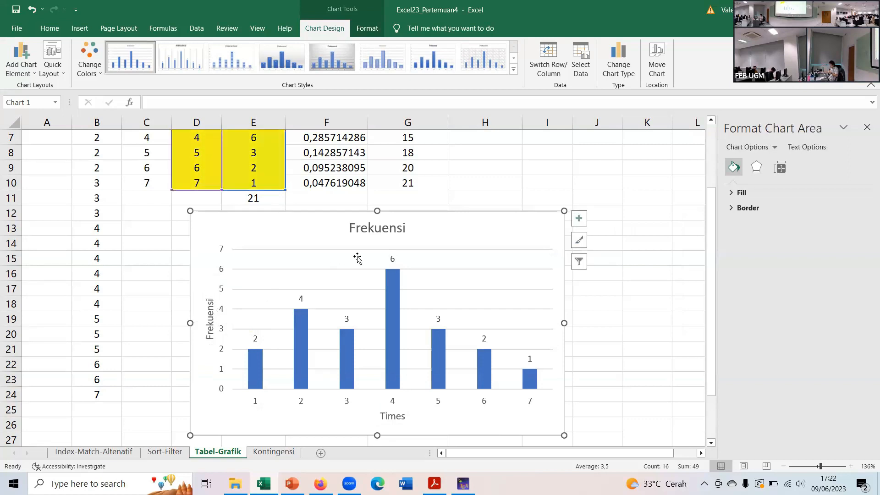
Step: Rename the chart title to Kunjungan
left_click(376, 227)
double_click(376, 228)
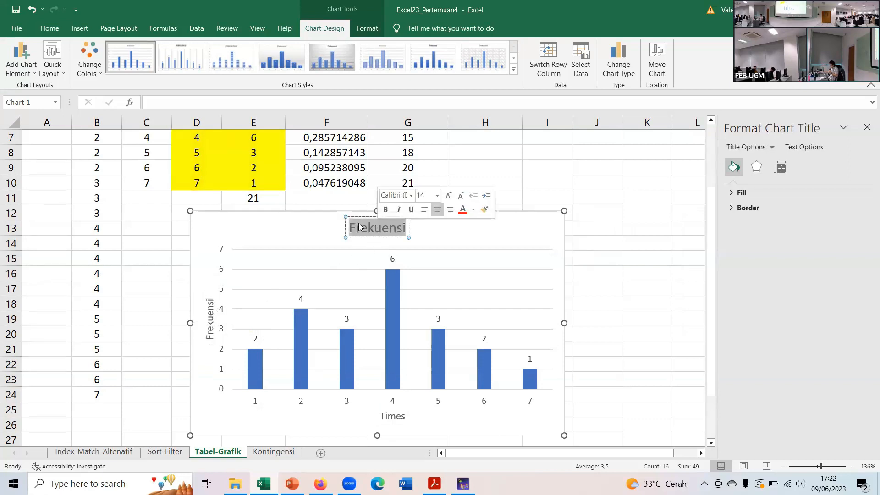
key("Delete")
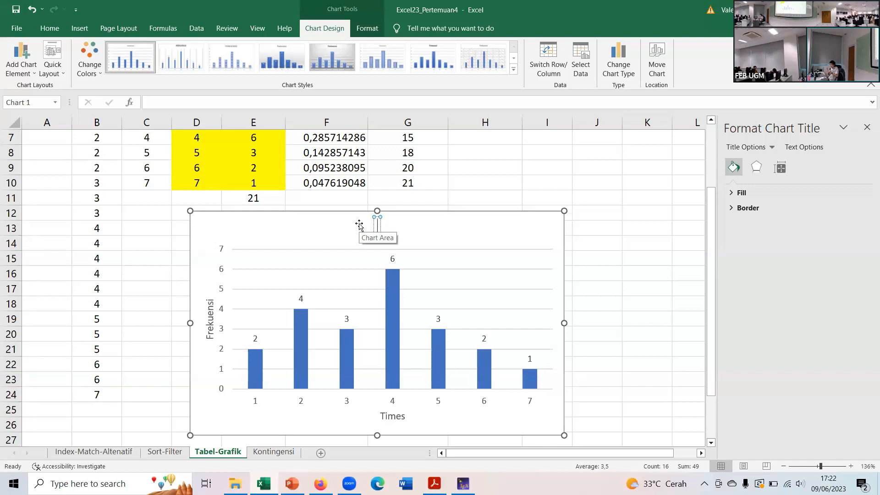
type("Kunjungan")
left_click(473, 231)
Step: Turn the data labels of the Kunjungan chart off and back on
left_click(579, 219)
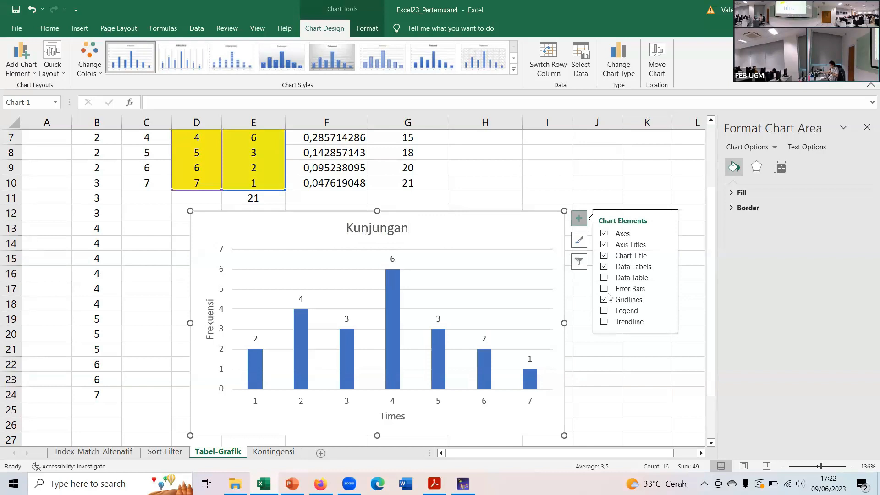
left_click(604, 267)
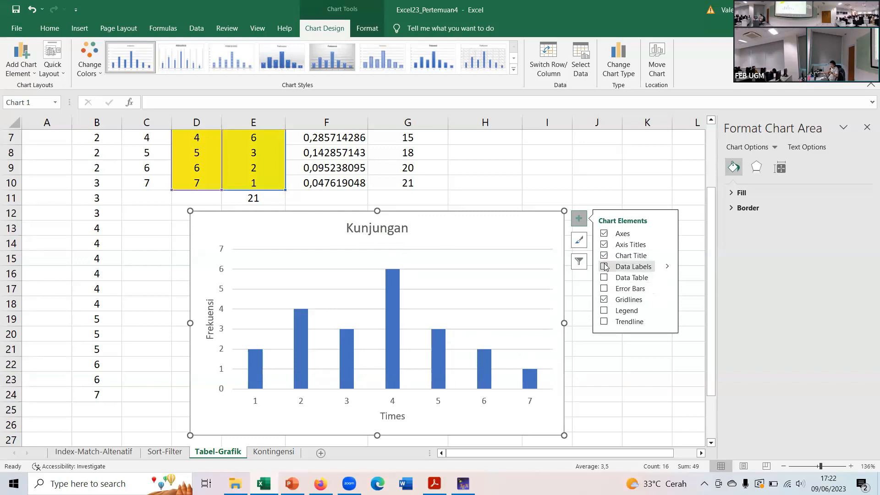
left_click(604, 267)
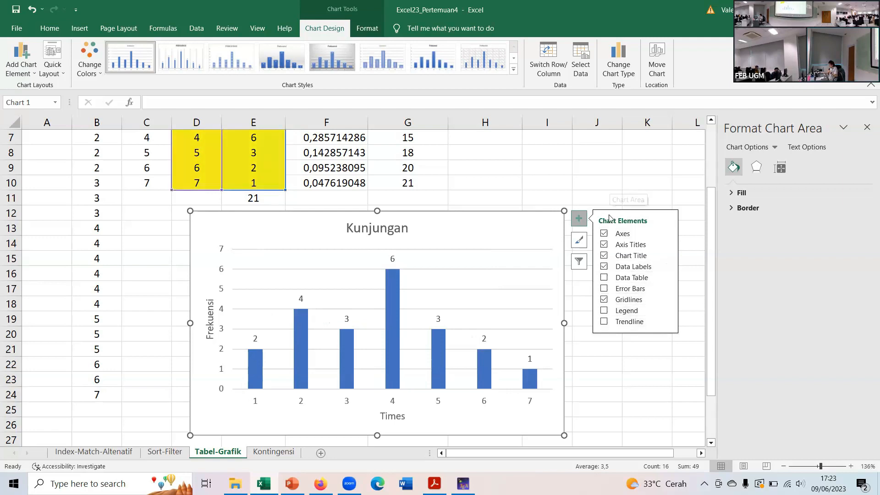
left_click(578, 240)
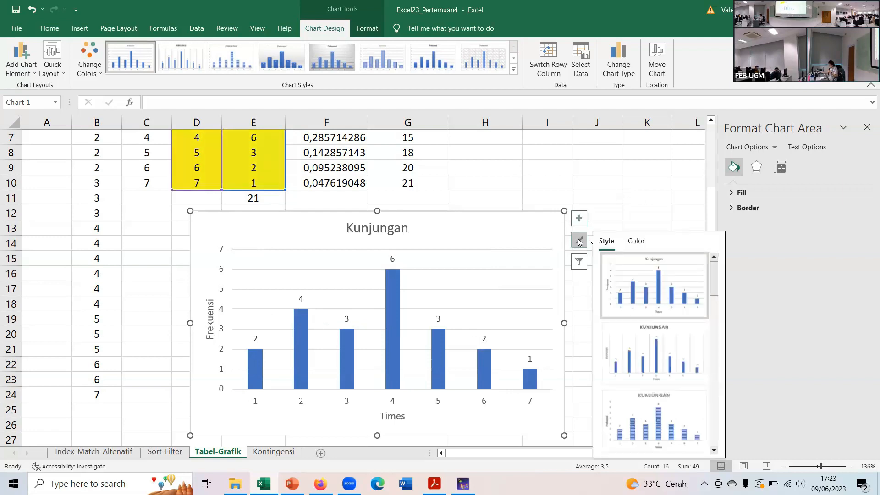
left_click(579, 261)
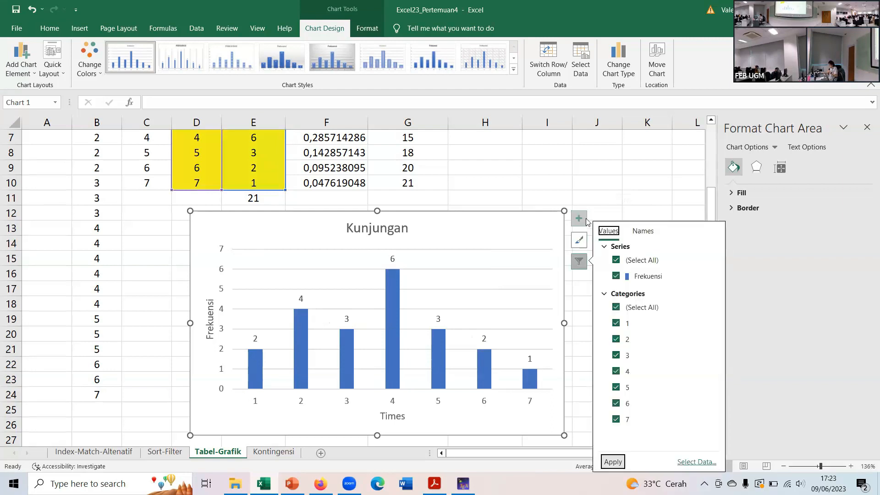
left_click(595, 202)
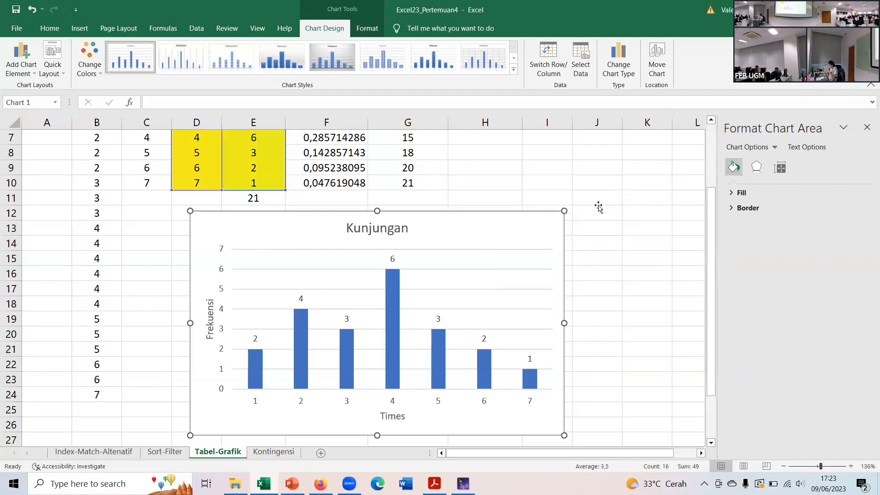
Step: Recolour the columns of the Kunjungan chart with a solid orange fill and deselect the chart
left_click(391, 289)
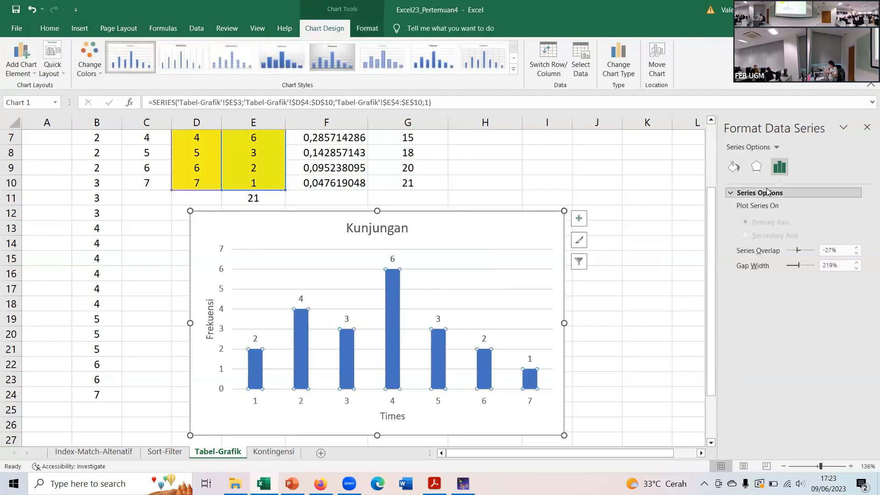
left_click(732, 167)
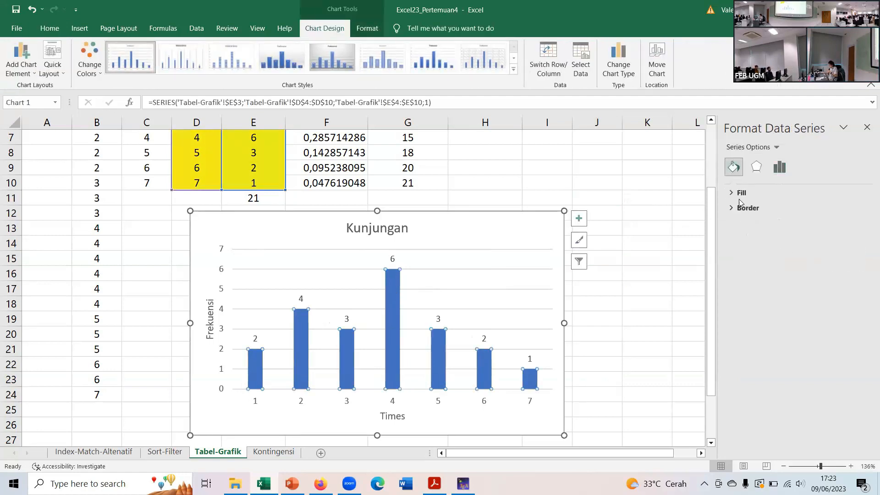
left_click(739, 193)
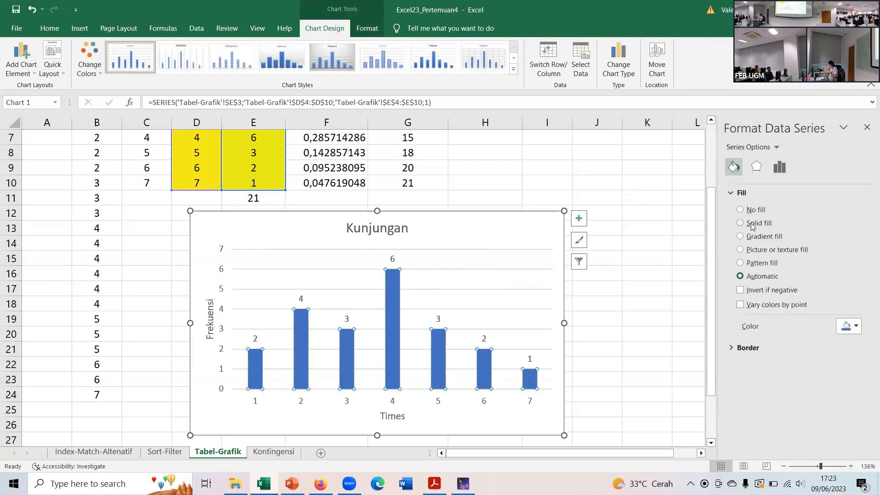
left_click(850, 326)
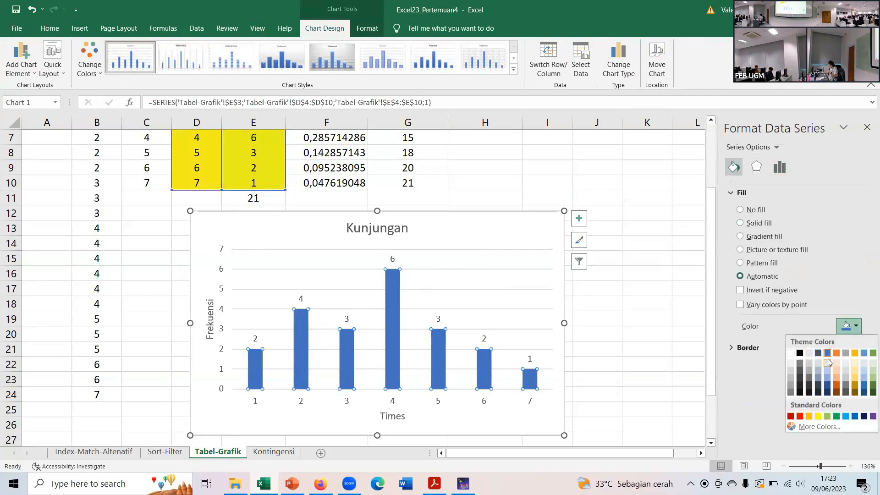
left_click(836, 353)
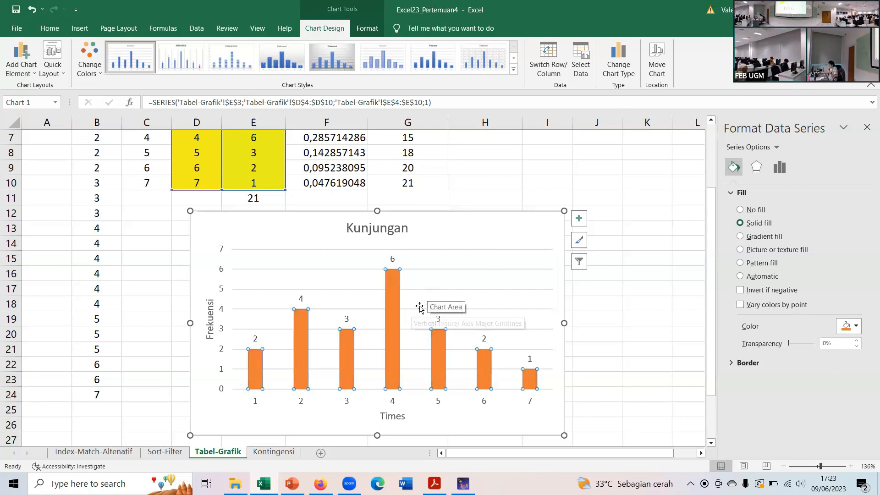
key("Escape")
key("Escape")
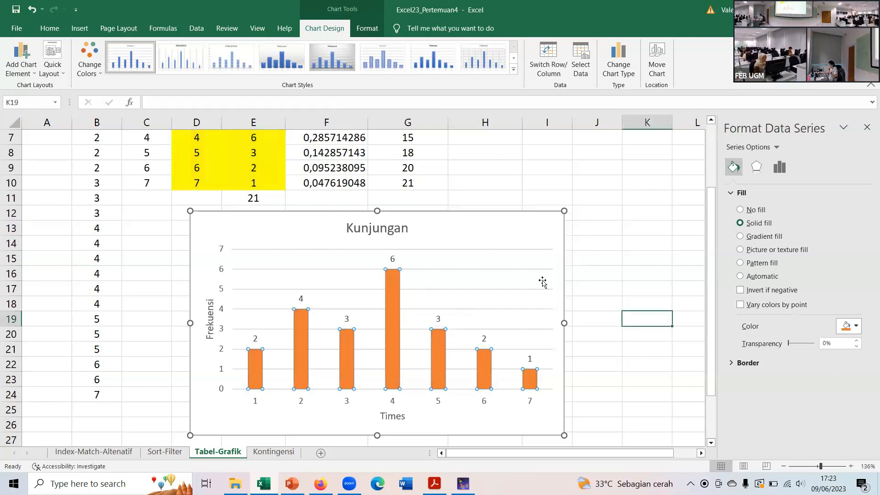
Step: Insert a Clustered Bar chart from the Times and Frekuensi values in D4:E10
scroll(249, 173, "up", 2)
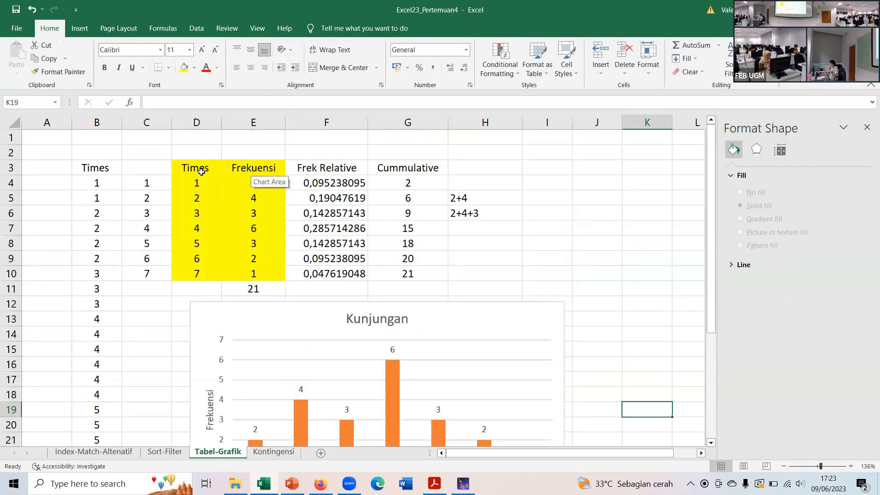
left_click_drag(198, 184, 259, 275)
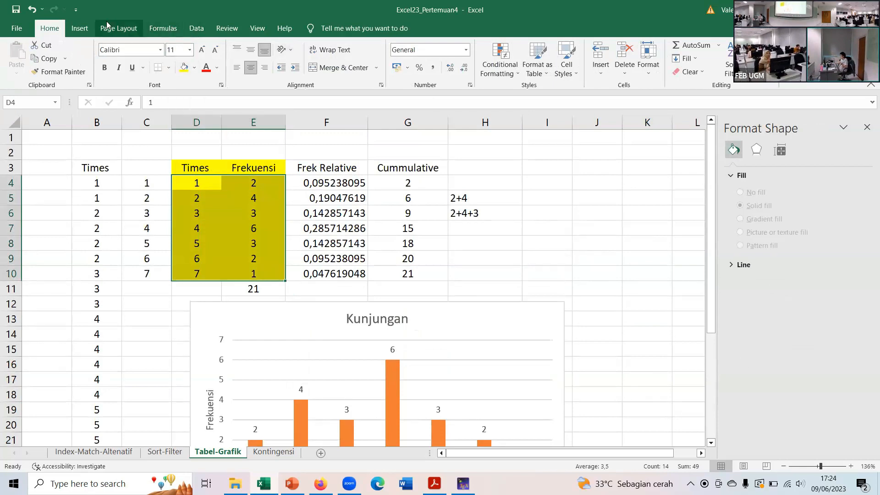
left_click(79, 28)
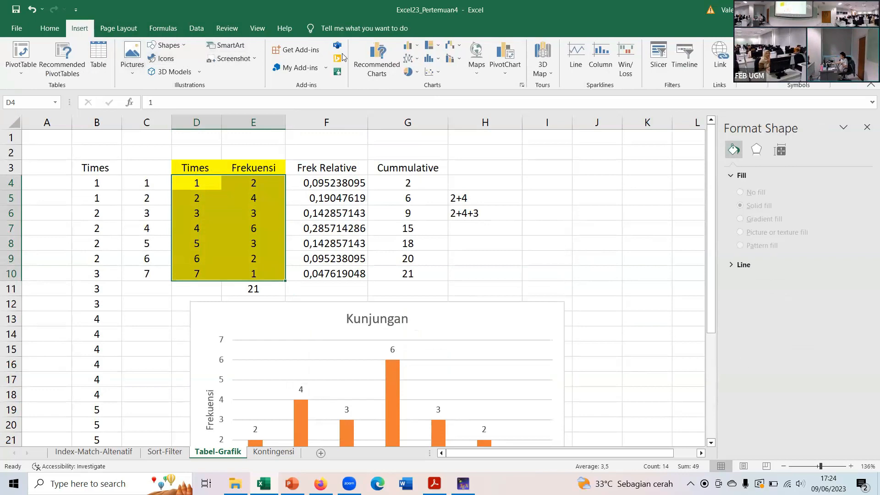
left_click(377, 58)
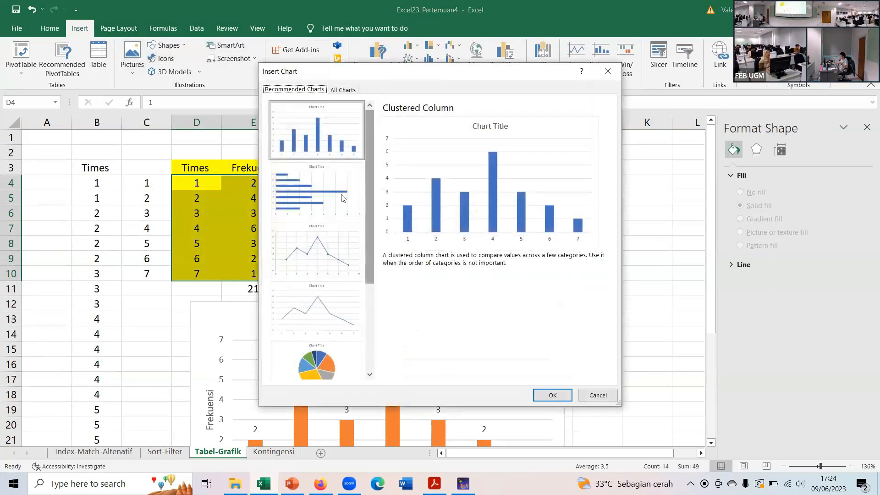
left_click(319, 204)
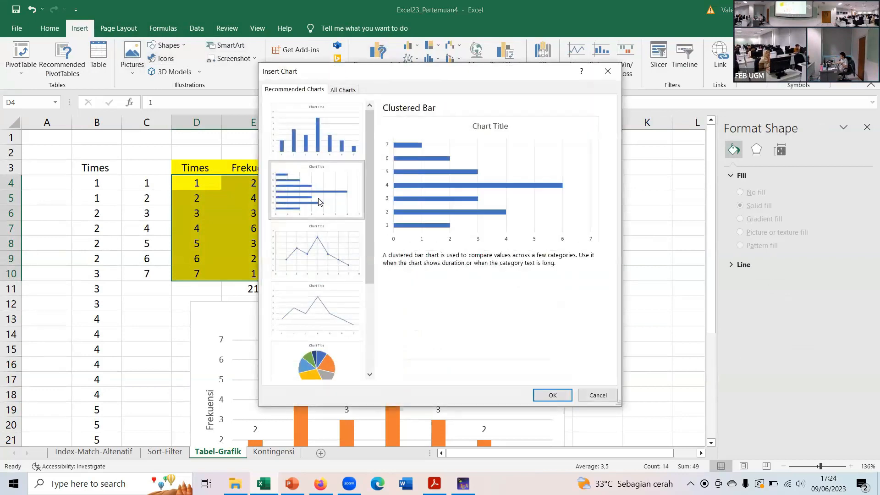
left_click(553, 395)
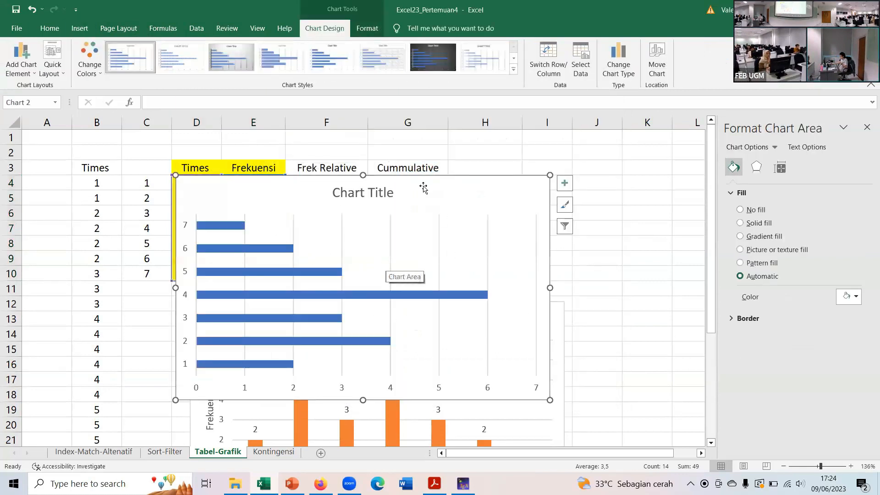
Step: Delete the newly inserted bar chart
scroll(481, 280, "down", 2)
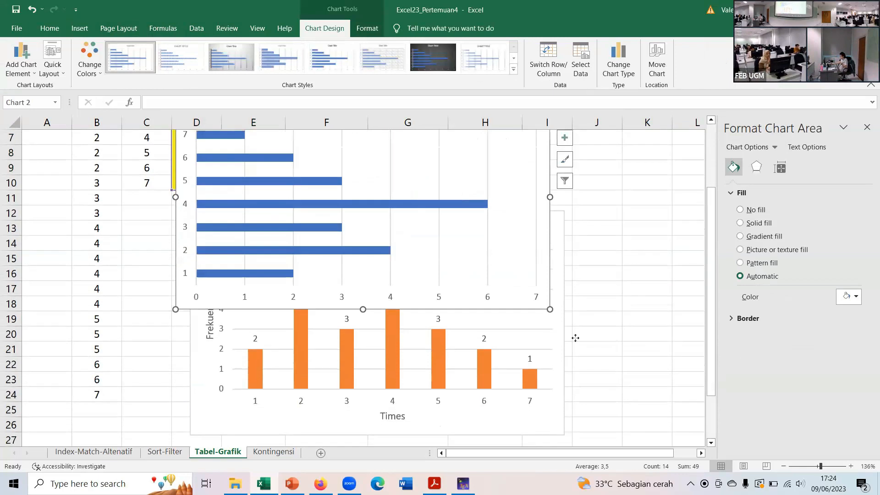
scroll(509, 238, "up", 2)
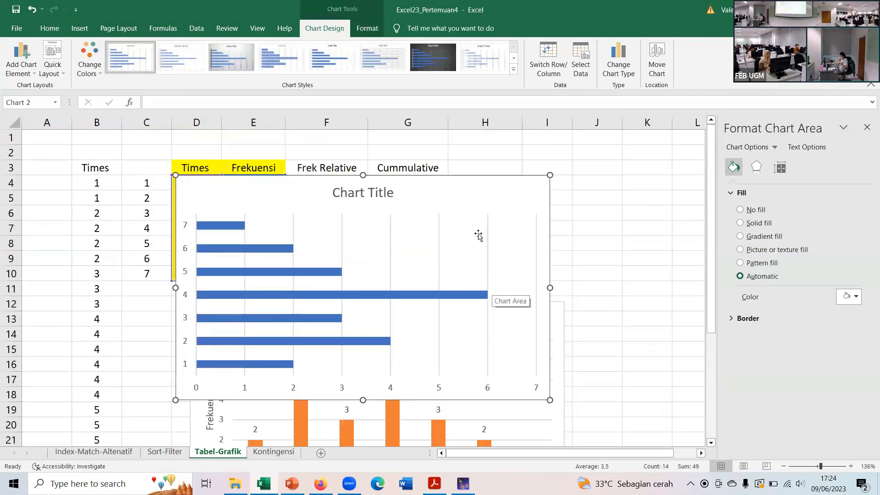
right_click(518, 179)
left_click(282, 109)
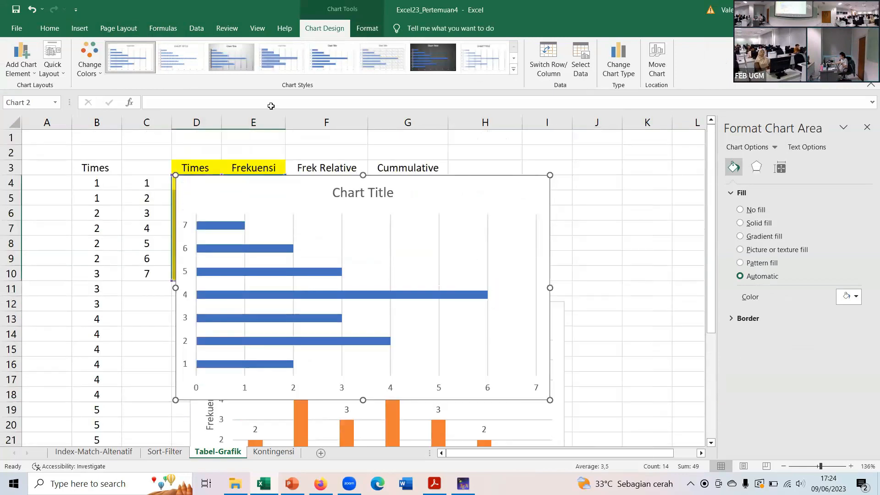
key("Delete")
Step: Insert a recommended Pie chart from the Times and Frekuensi values in D4:E10
left_click(80, 28)
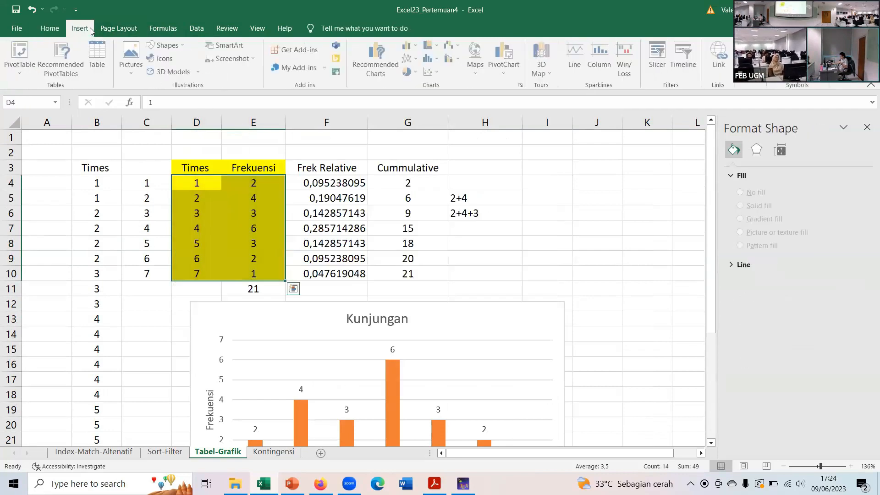
left_click(383, 63)
scroll(338, 274, "down", 3)
scroll(339, 274, "up", 3)
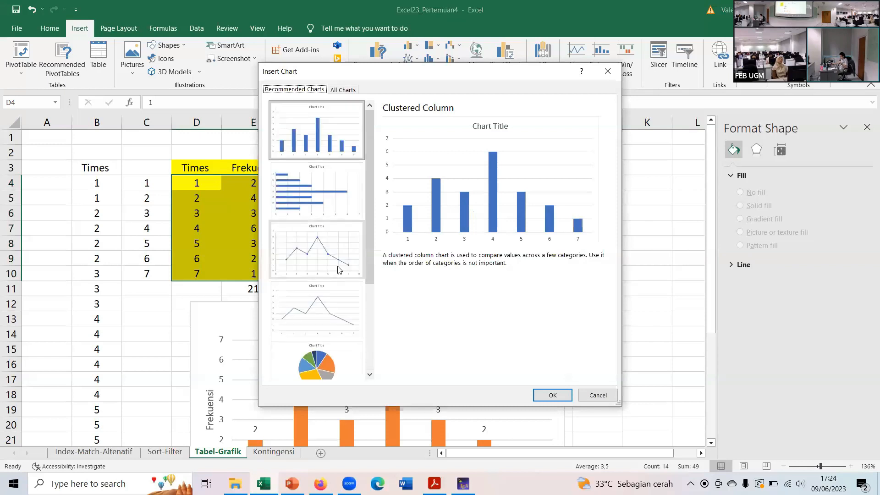
scroll(317, 263, "down", 3)
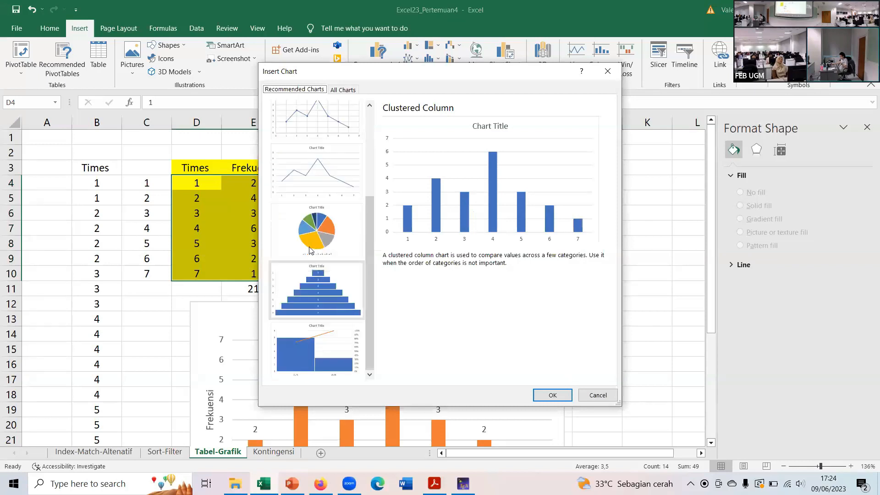
left_click(306, 229)
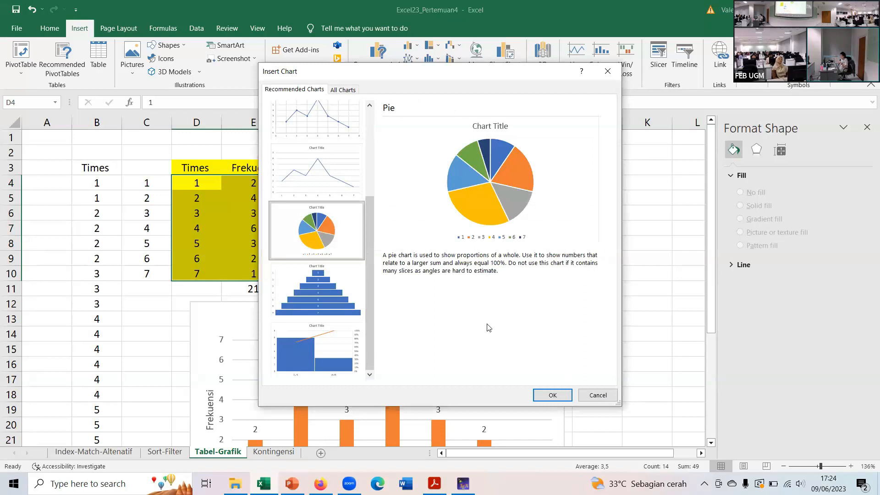
left_click(549, 396)
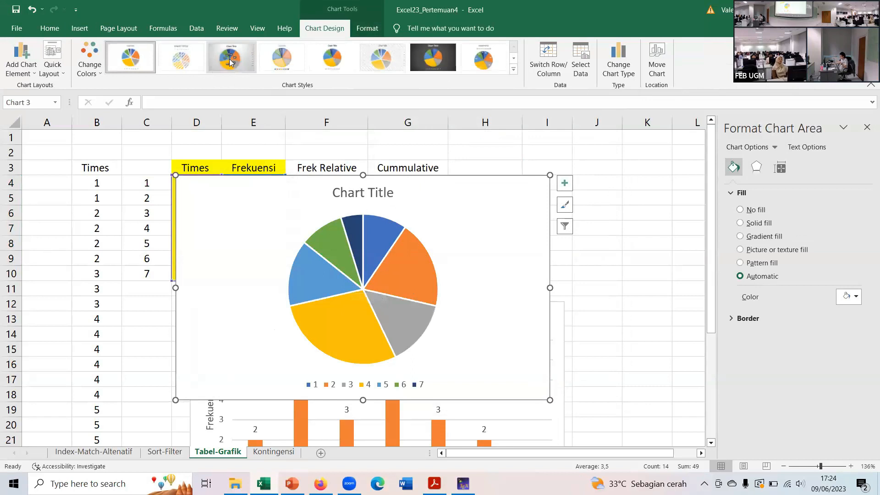
Step: Apply the grey gradient style with percentage labels to the pie chart and move it clear of the Times and Frekuensi columns
left_click(229, 59)
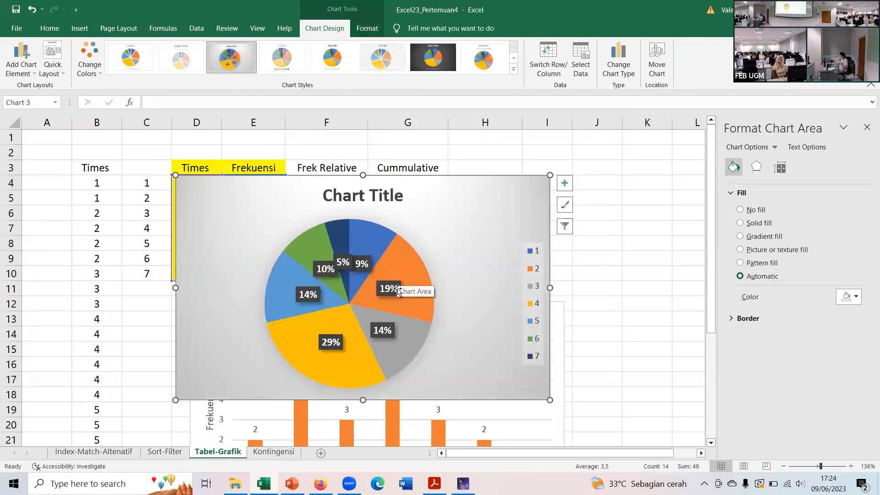
left_click_drag(345, 255, 604, 219)
scroll(604, 219, "down", 2)
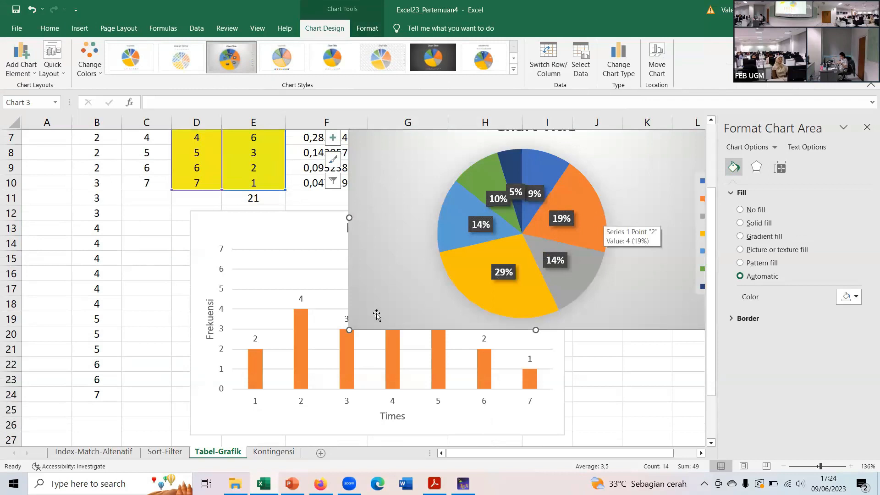
Step: Show the Kontingensi sheet at 155% zoom without the Format Shape pane
left_click(271, 452)
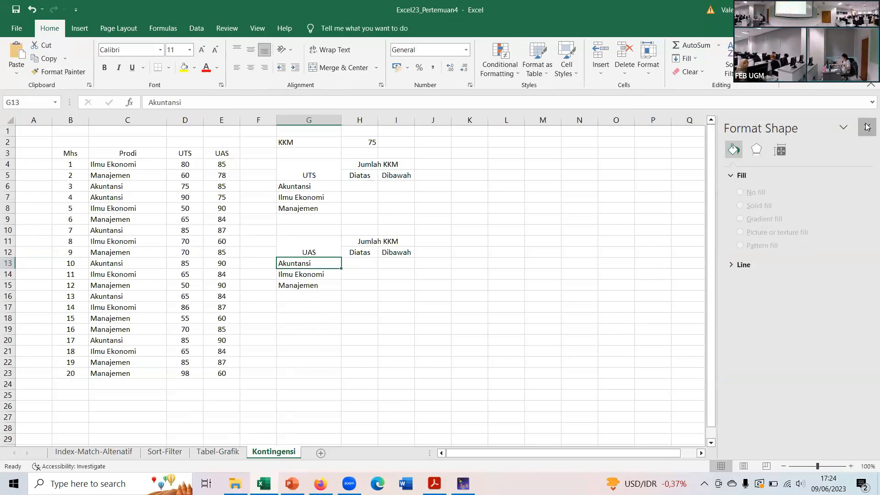
left_click(866, 129)
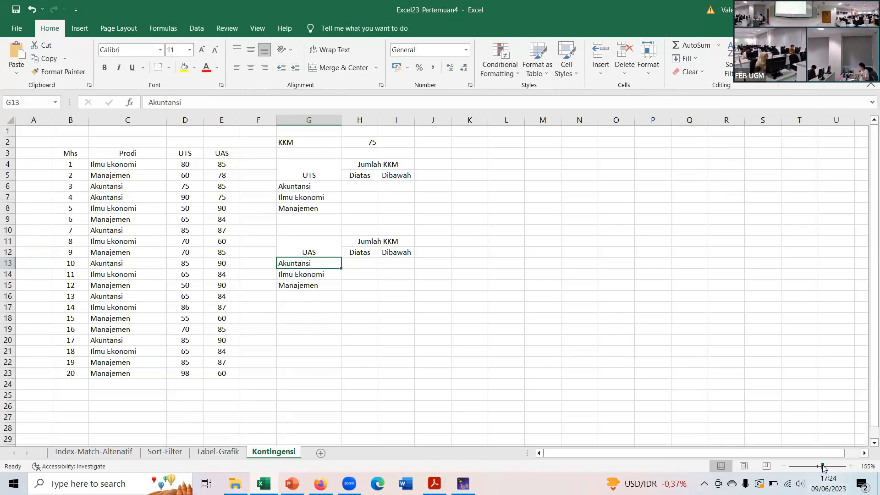
left_click(822, 466)
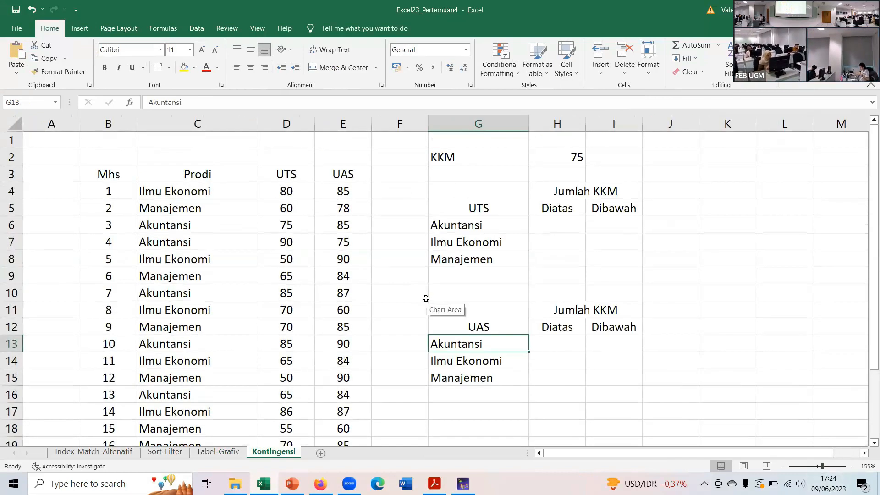
Step: Start a COUNTIFS formula in H6 for Akuntansi above the KKM on UTS, using Prodi range C4:$C$23 and criterion G6
left_click(556, 224)
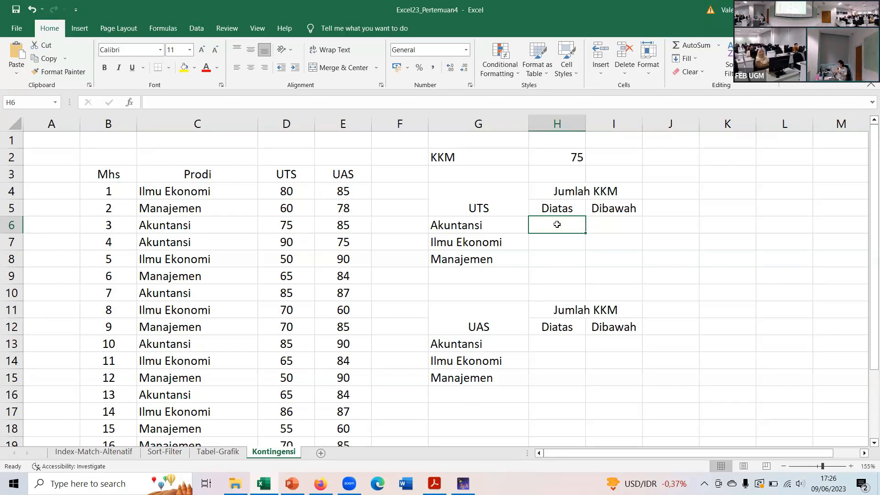
type("=C")
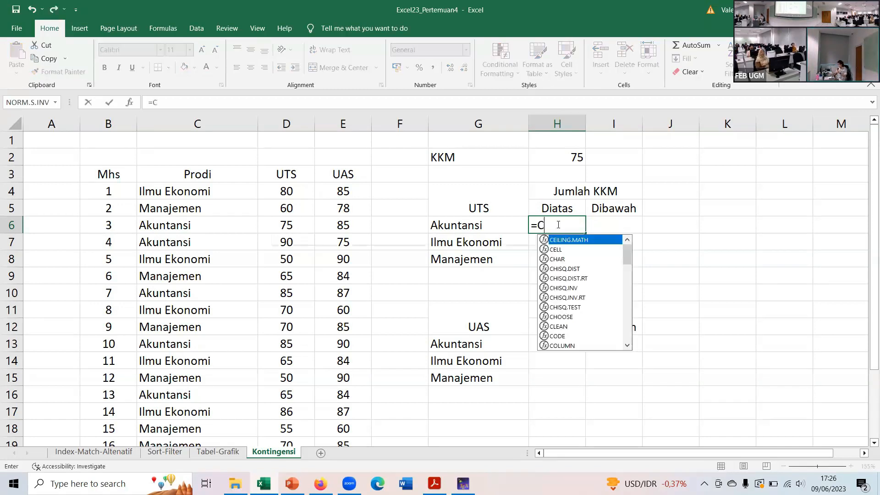
type("OUNTI")
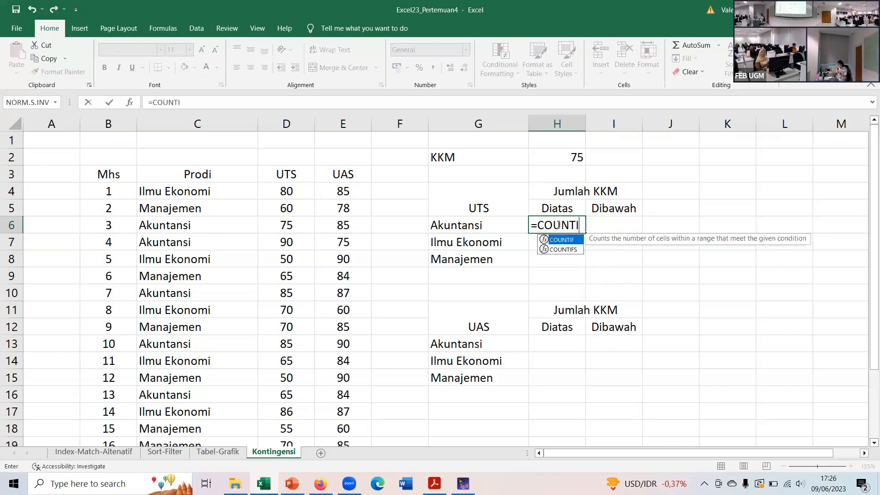
type("FS(")
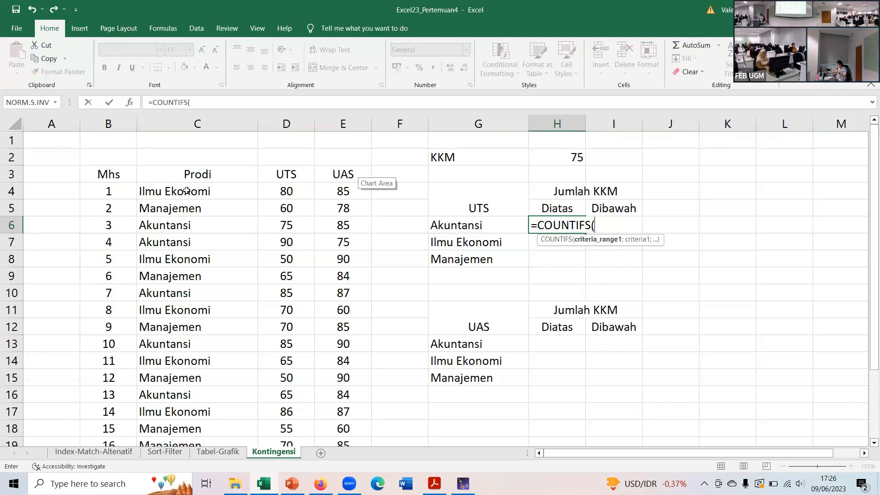
left_click_drag(186, 191, 176, 429)
scroll(433, 204, "up", 2)
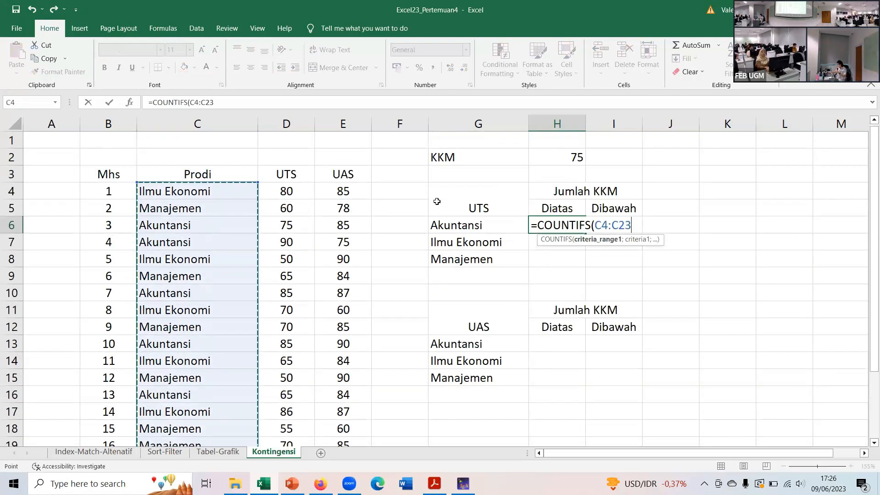
type(";")
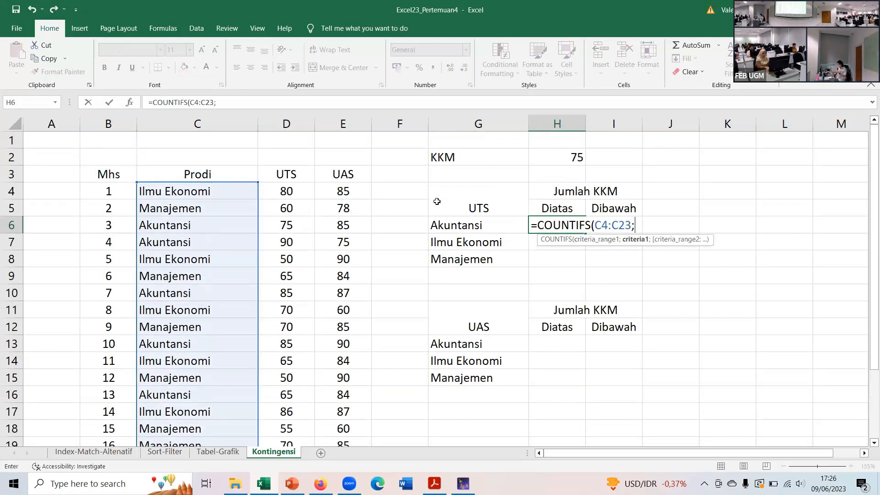
key("BackSpace")
key("F4")
type(";")
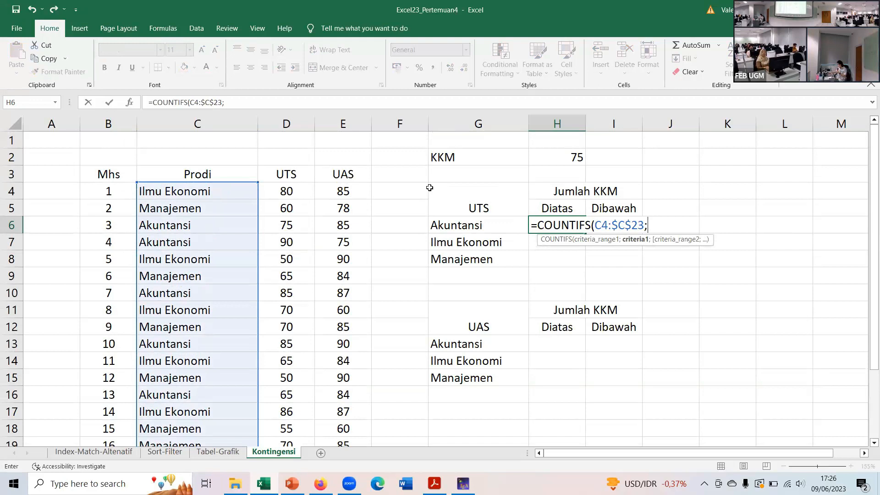
left_click(445, 222)
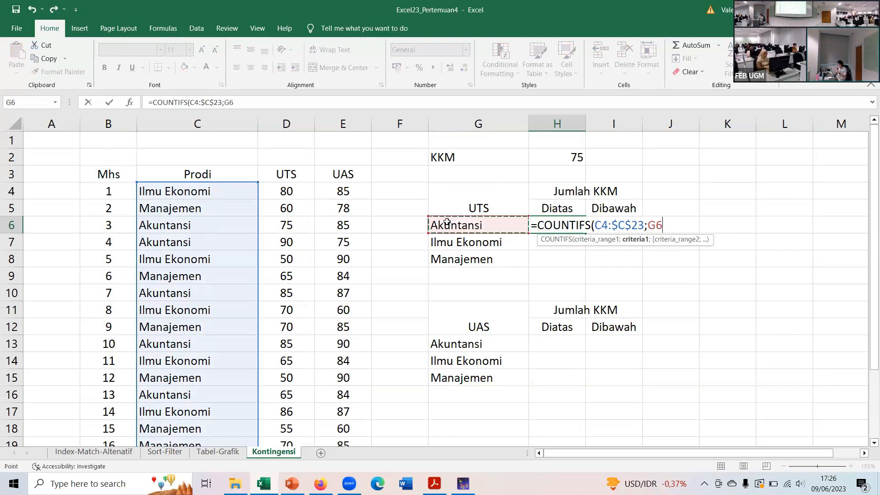
type(";")
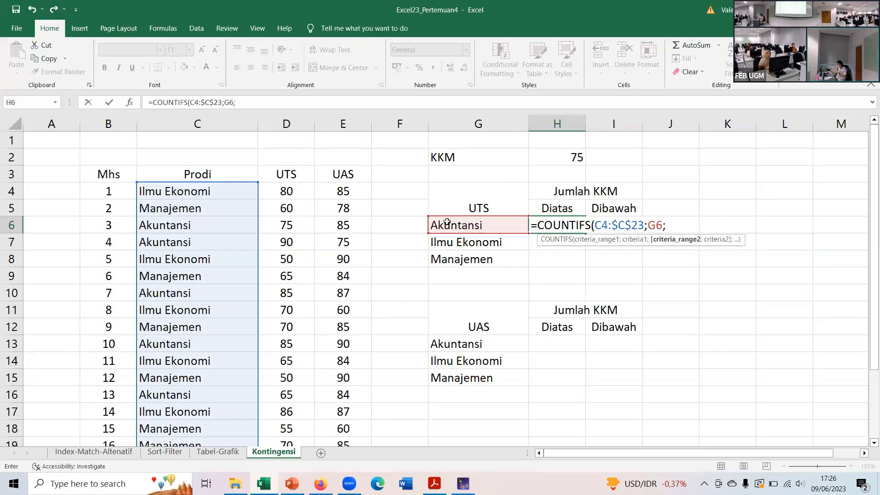
Step: Complete the COUNTIFS formula in H6 with the absolute UTS range $D$4:$D$23 and the criterion ">=75"
left_click_drag(284, 191, 287, 433)
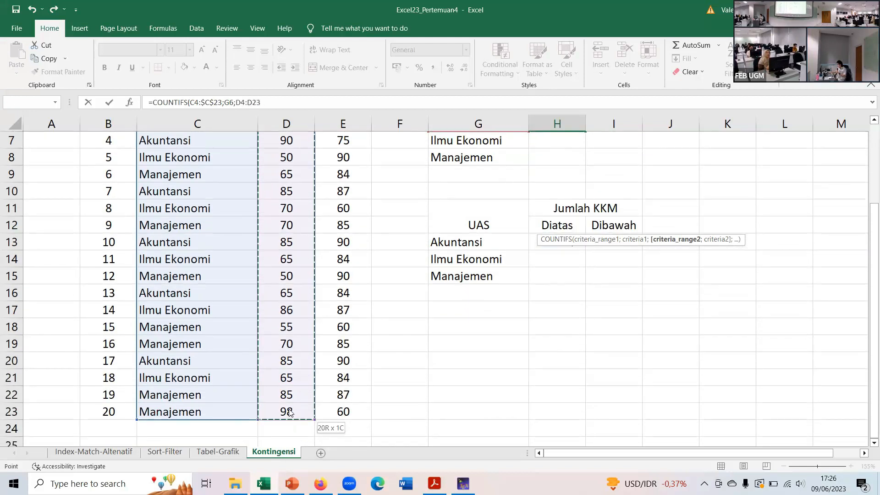
scroll(664, 216, "up", 2)
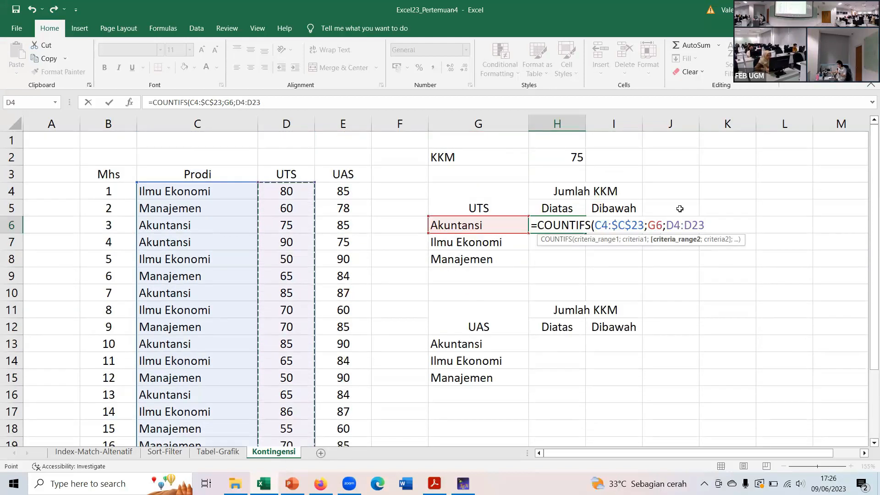
key("F4")
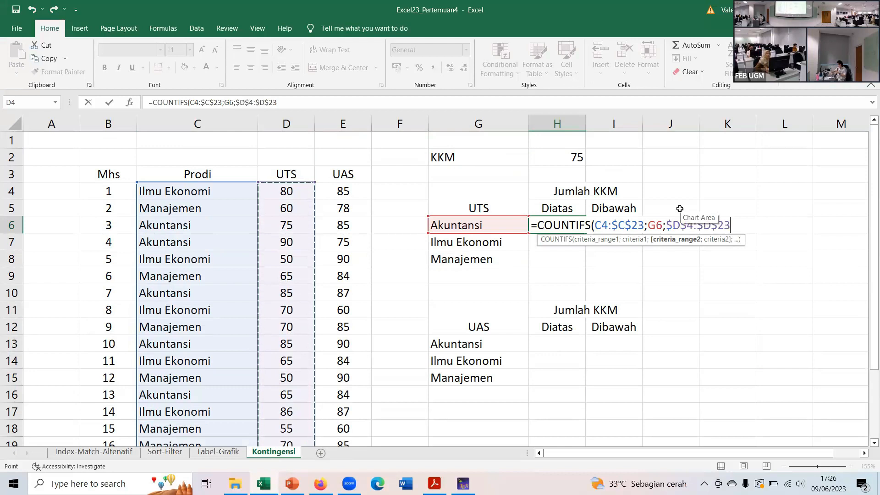
type(";")
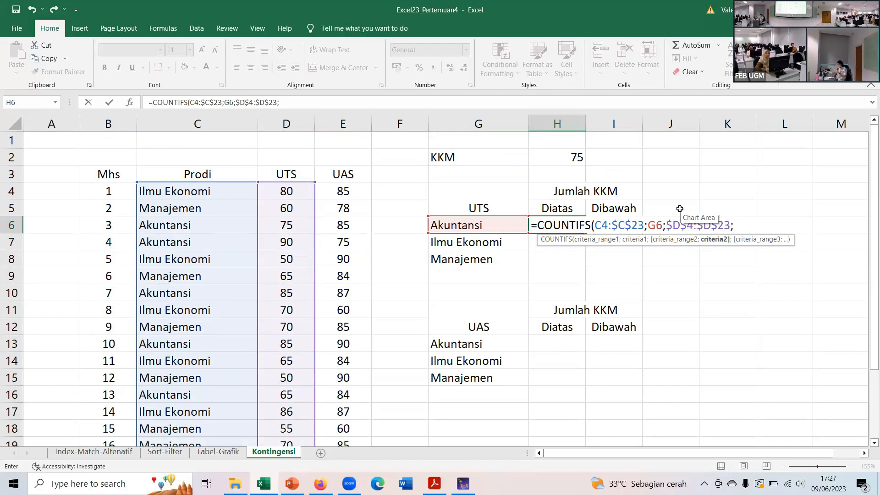
type("\">=75\")")
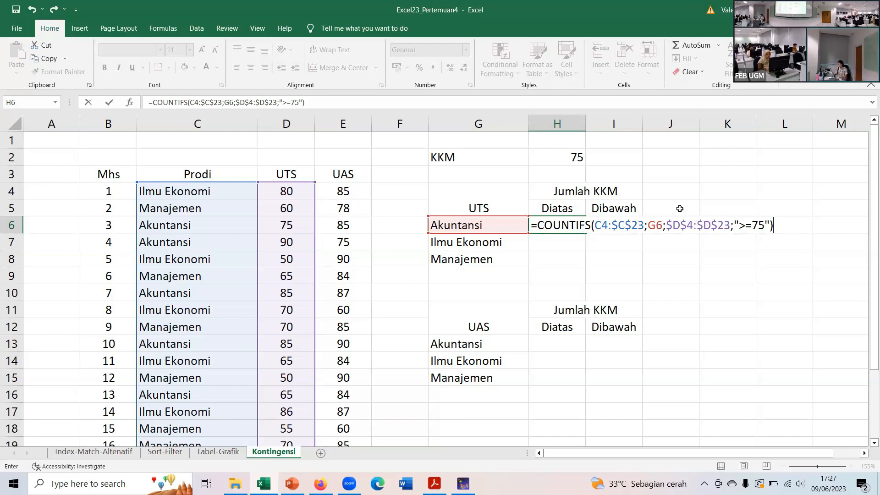
key("Return")
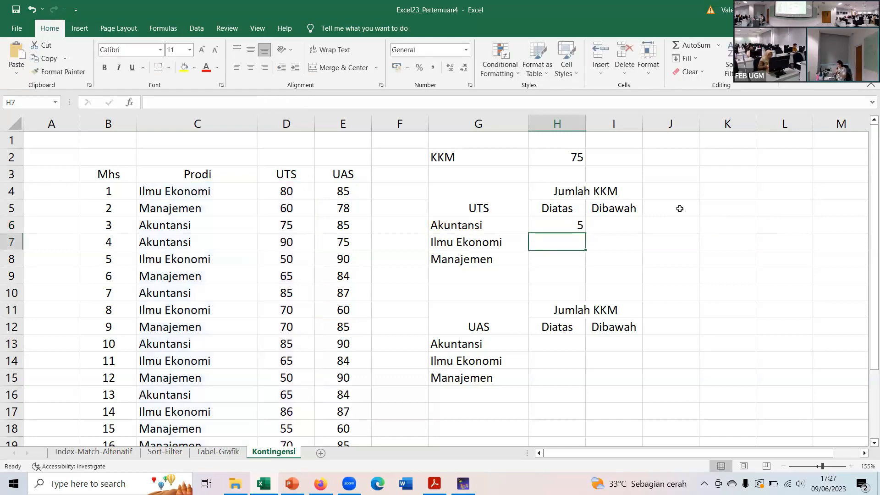
Step: Try to fill the Akuntansi Diatas formula from H6 down to H8 and inspect the copy in H7
left_click(573, 224)
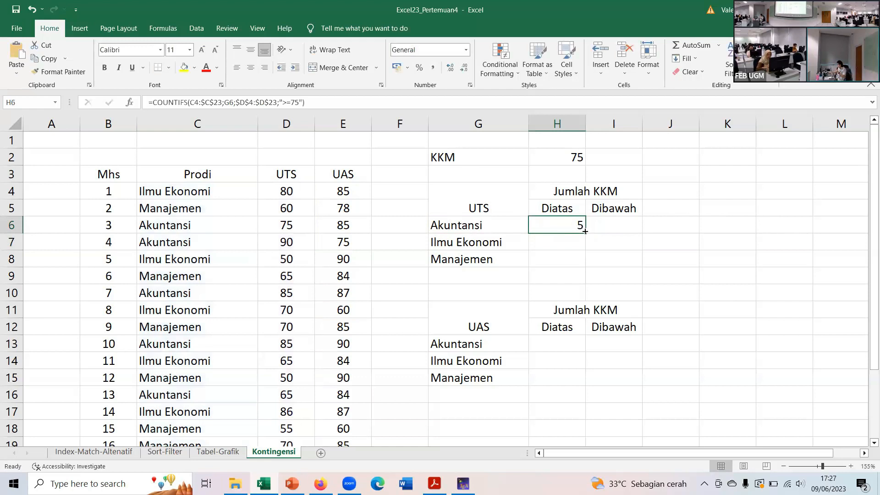
left_click_drag(579, 228, 577, 270)
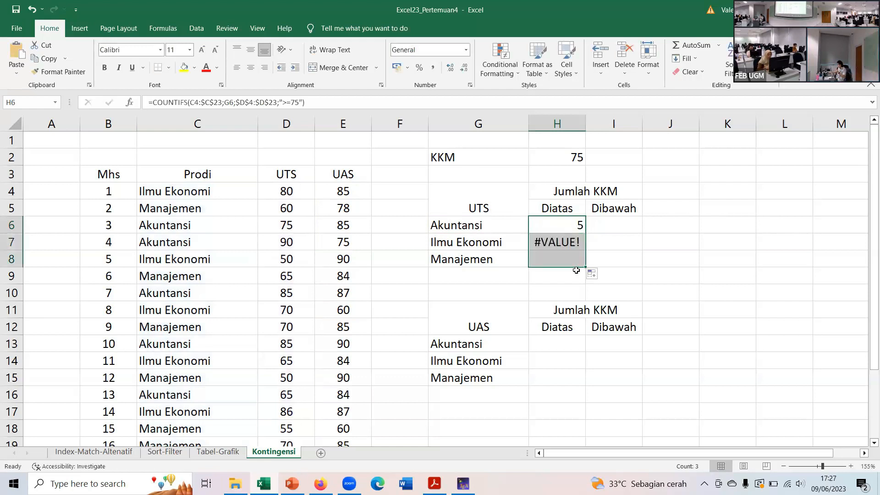
left_click(574, 242)
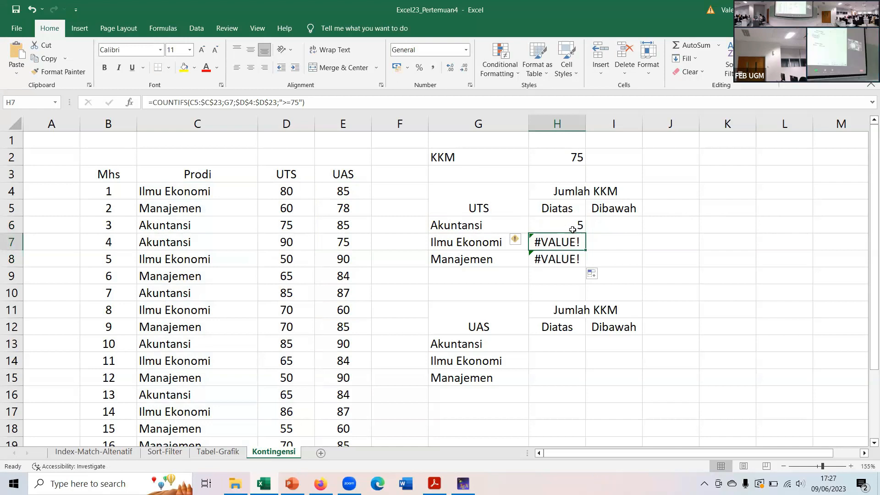
Step: Make the Prodi range absolute as $C$4:$C$23 in the H6 formula and fill it down to H8
double_click(572, 225)
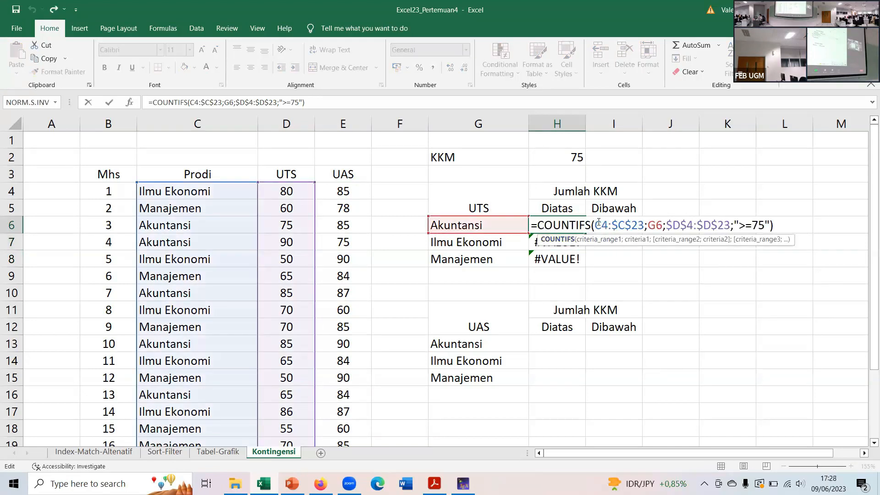
left_click(596, 222)
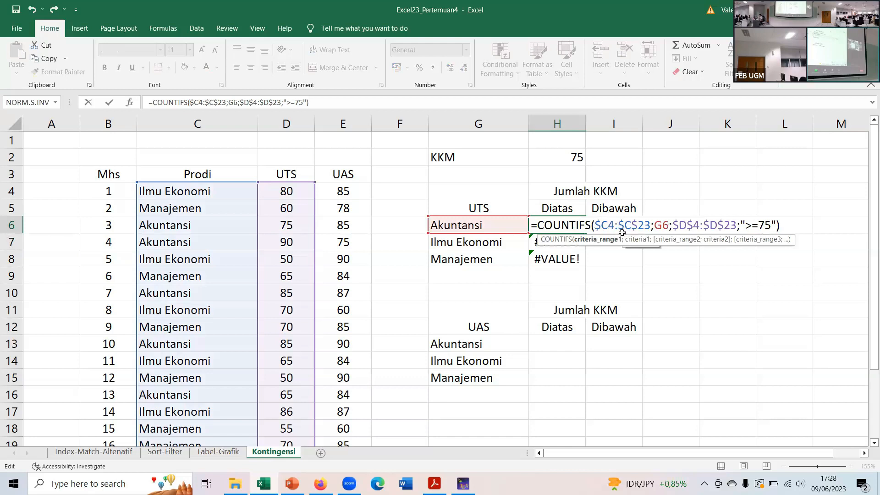
type("$")
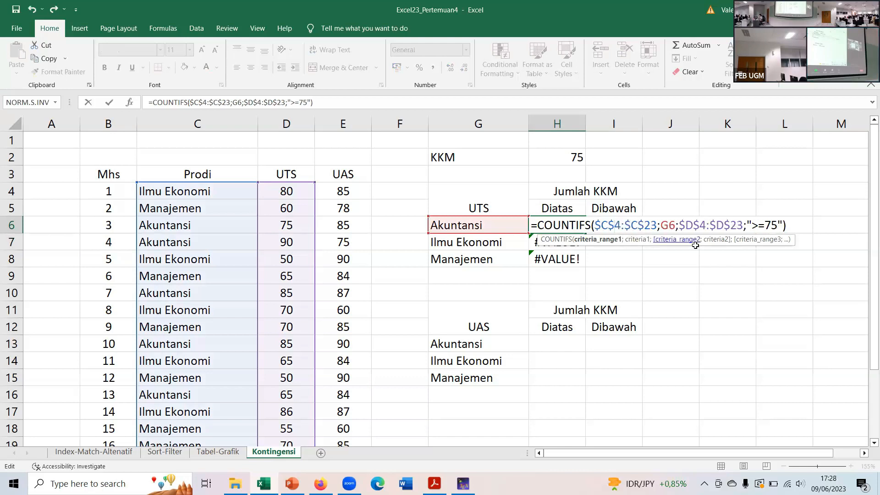
left_click(790, 225)
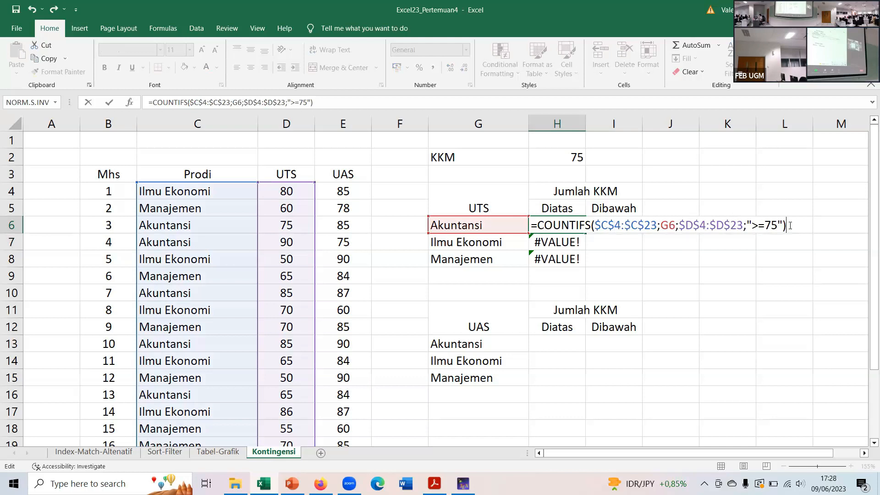
key("Return")
left_click(568, 226)
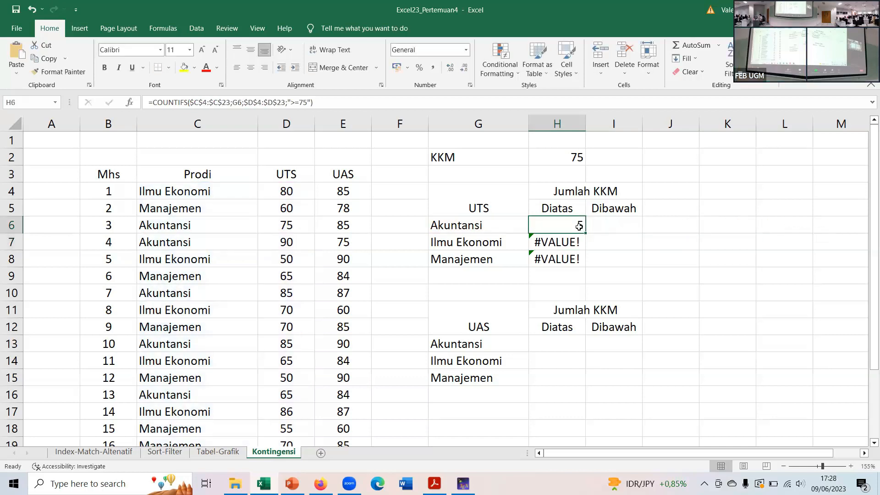
left_click_drag(585, 233, 583, 262)
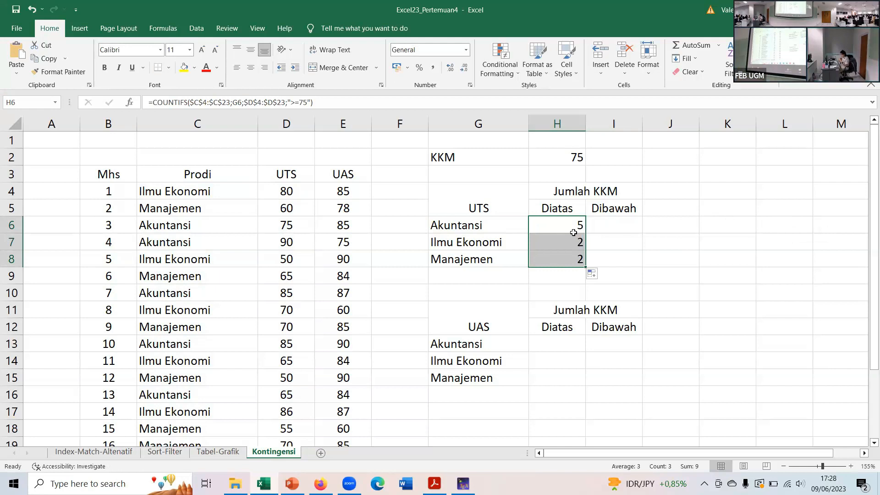
Step: Copy the Akuntansi Diatas formula from H6 into the Dibawah cell I6 of the UTS table
key("Right")
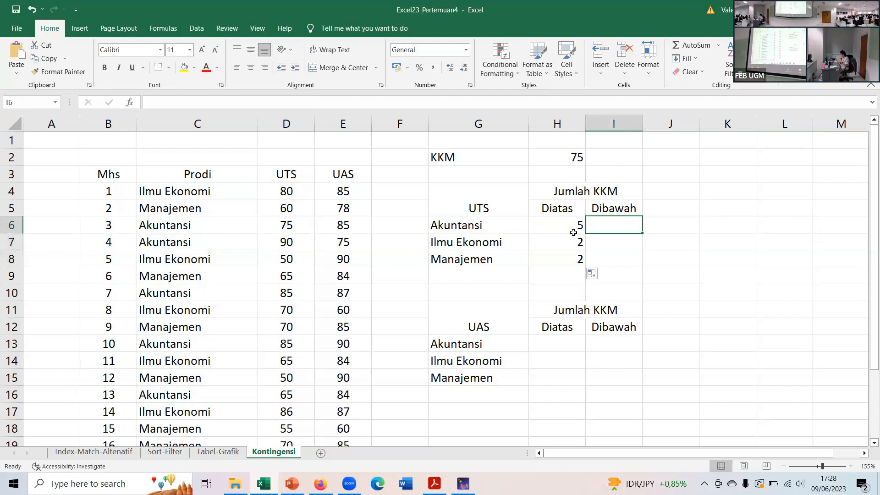
left_click(560, 227)
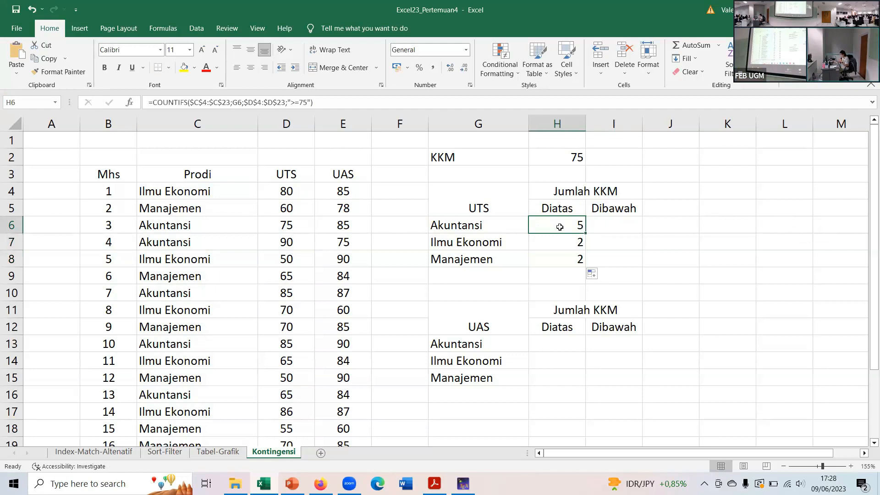
key("ctrl+c")
left_click(612, 222)
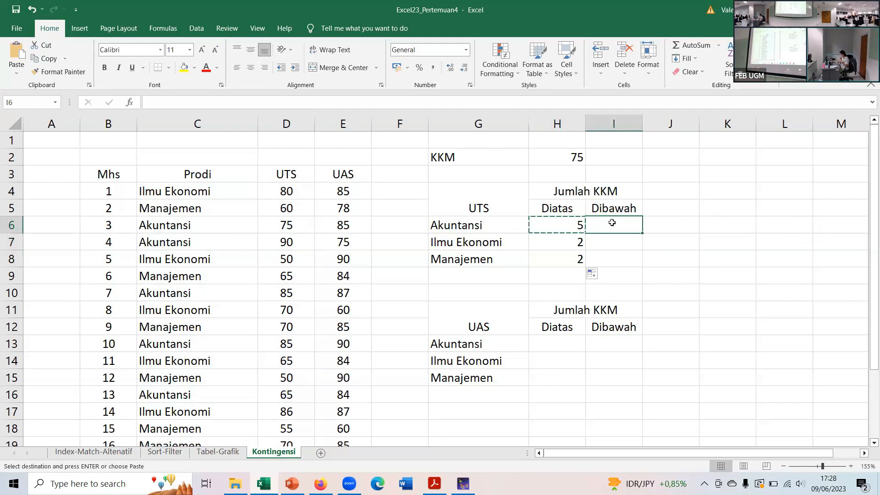
key("ctrl+v")
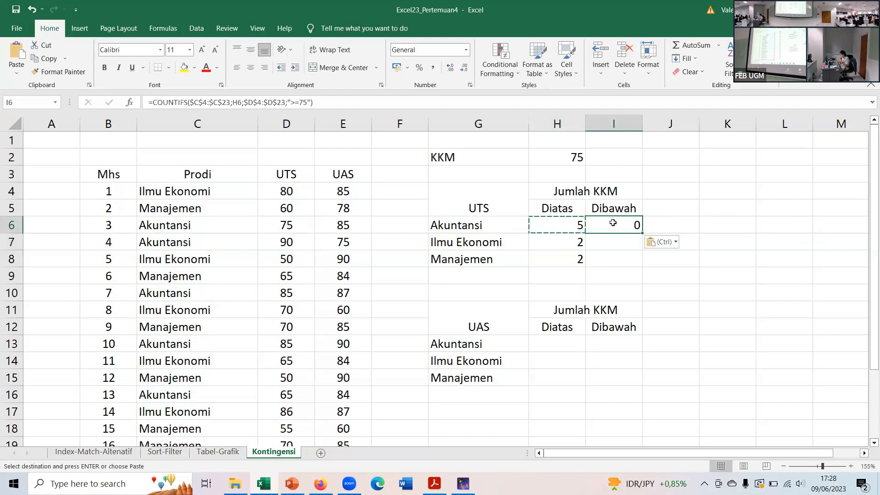
Step: Edit the COUNTIFS formula in I6 to use G6 as the Prodi criterion and "<75" as the UTS criterion
double_click(611, 223)
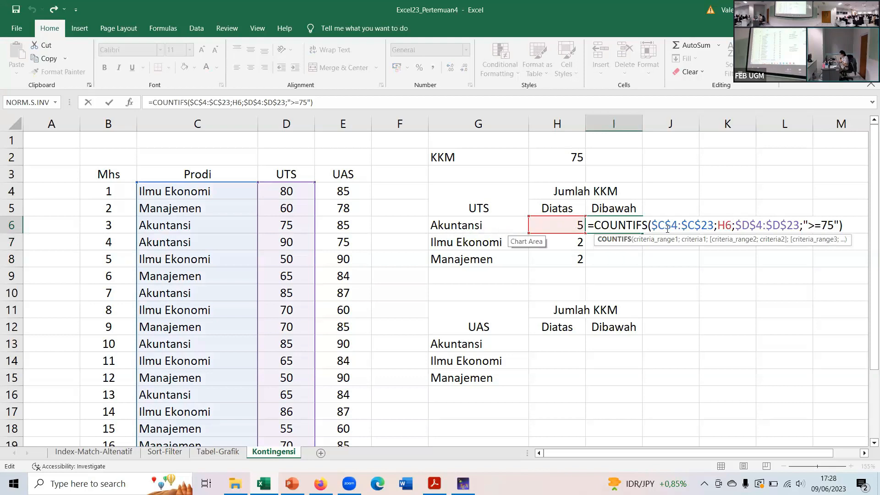
left_click(724, 225)
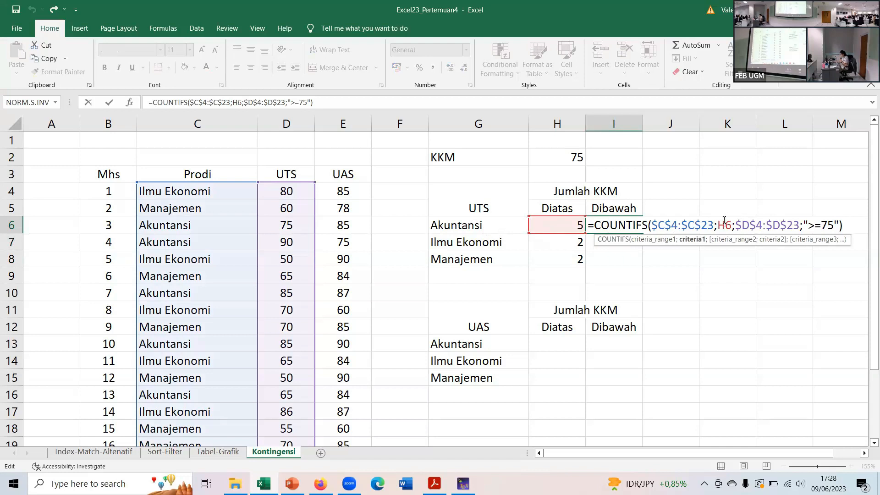
key("BackSpace")
type("G")
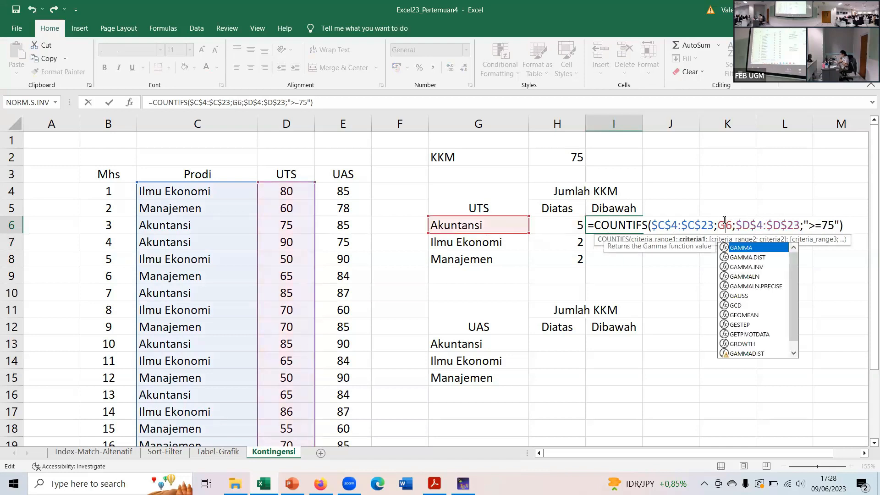
left_click(846, 222)
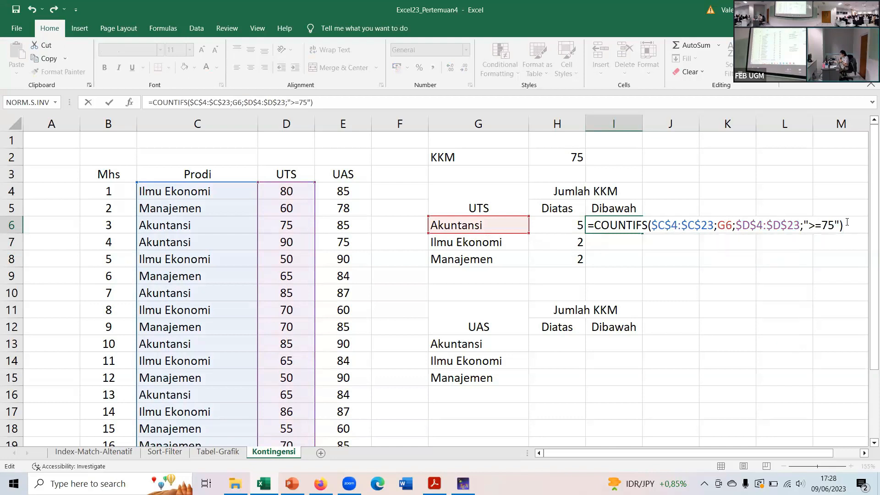
left_click(823, 222)
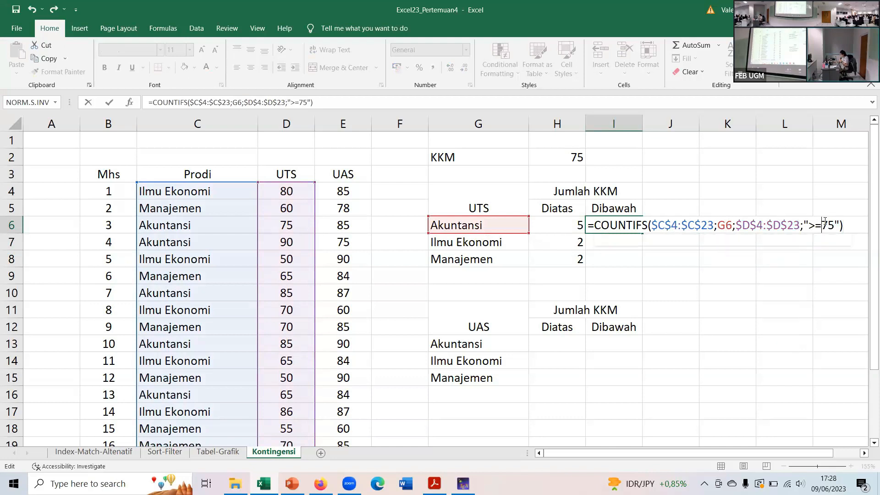
key("BackSpace")
key("BackSpace")
type("<")
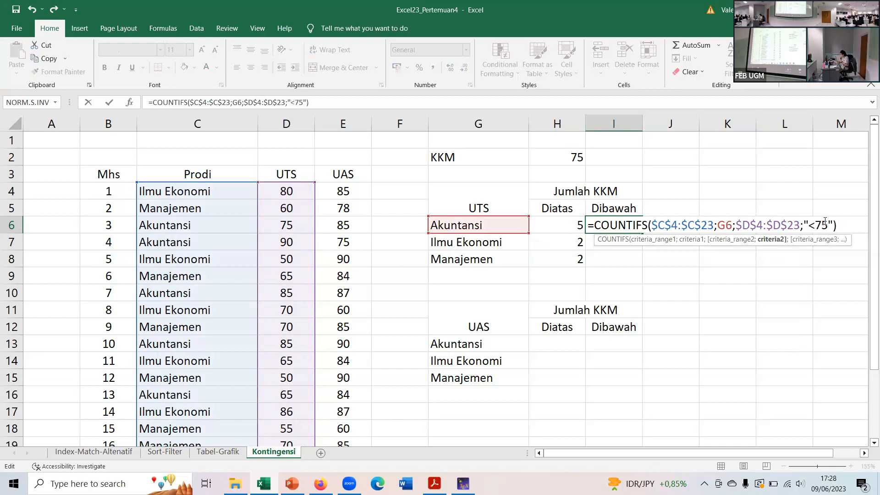
key("Return")
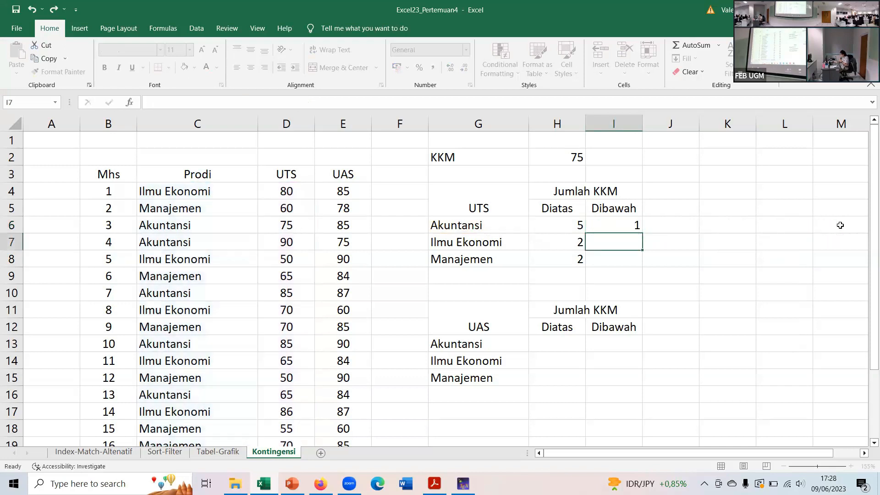
Step: Fill the Dibawah COUNTIFS formula from I6 down to I8 in the UTS table
left_click(610, 222)
left_click_drag(642, 233, 641, 266)
Step: Total the UTS Diatas counts in H9 with =SUM(H6:H8) and fill the formula across to I9
left_click(565, 274)
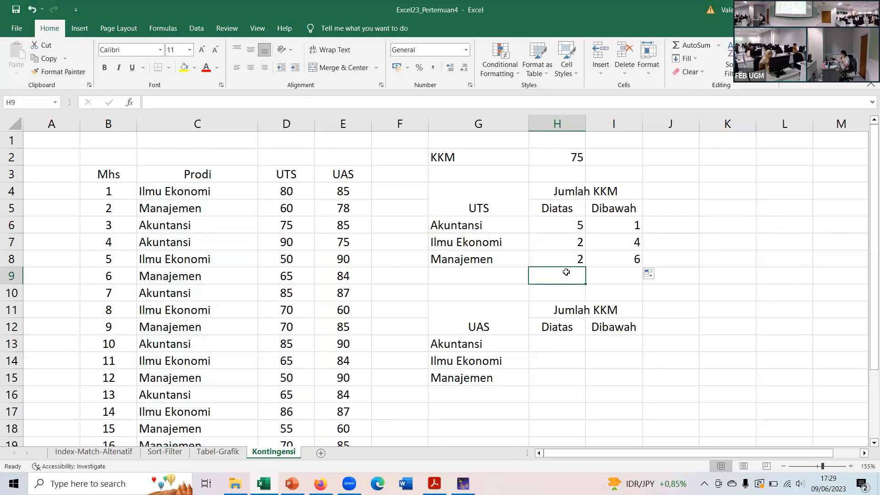
type("=SUM")
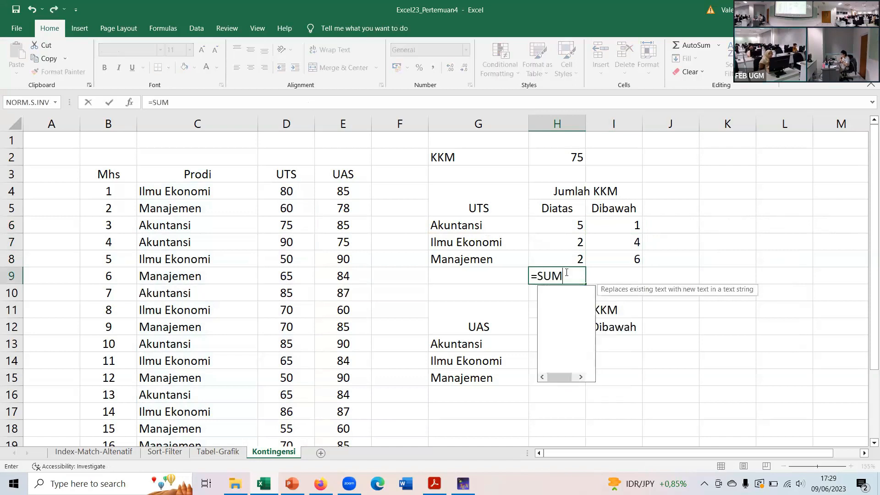
type("(")
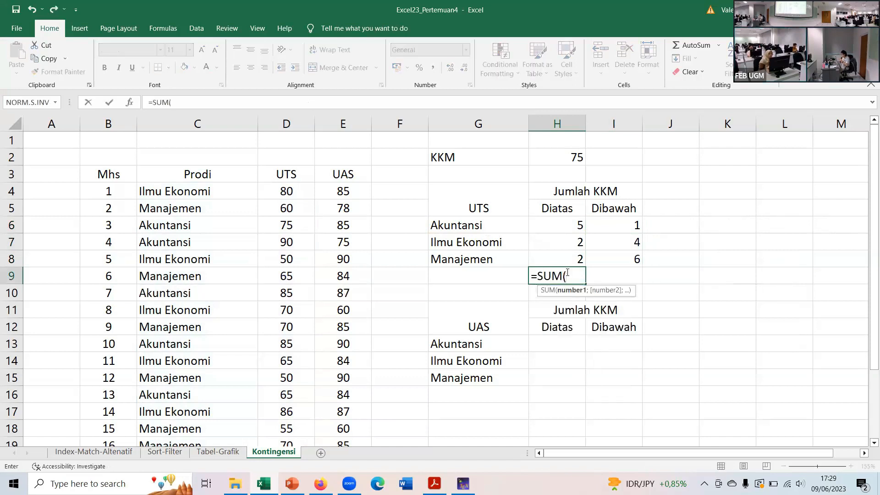
left_click(562, 218)
left_click_drag(562, 217, 567, 259)
key("BackSpace")
key("BackSpace")
key("BackSpace")
key("BackSpace")
key("BackSpace")
type(")")
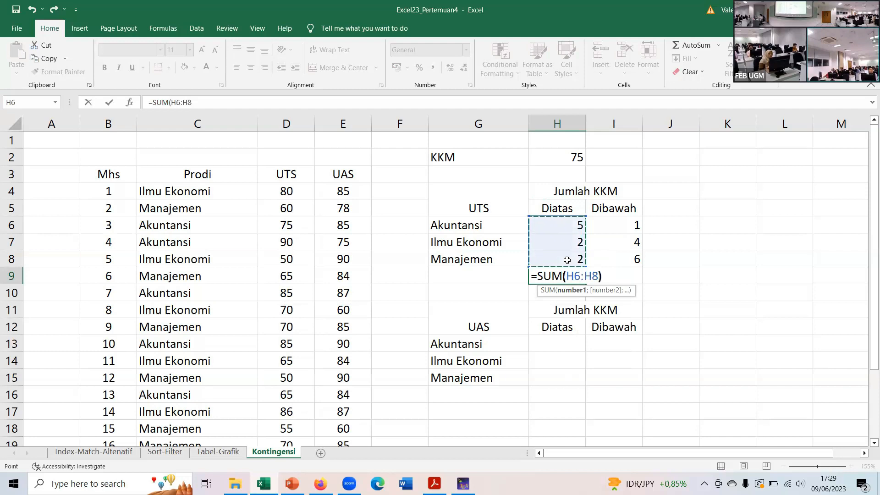
key("Return")
left_click(576, 278)
left_click_drag(586, 284, 641, 279)
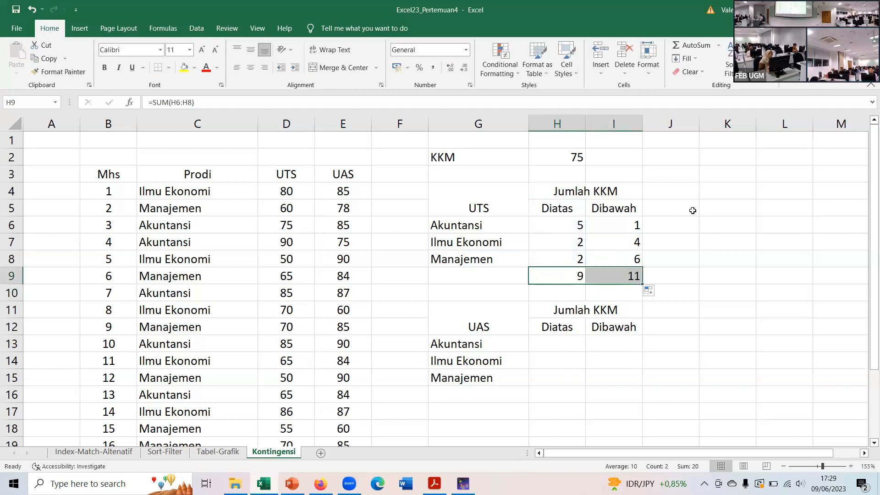
Step: Total the Akuntansi row in J6 with =SUM(H6:I6) and fill the formula down to J8
left_click(670, 227)
type("=SUM(")
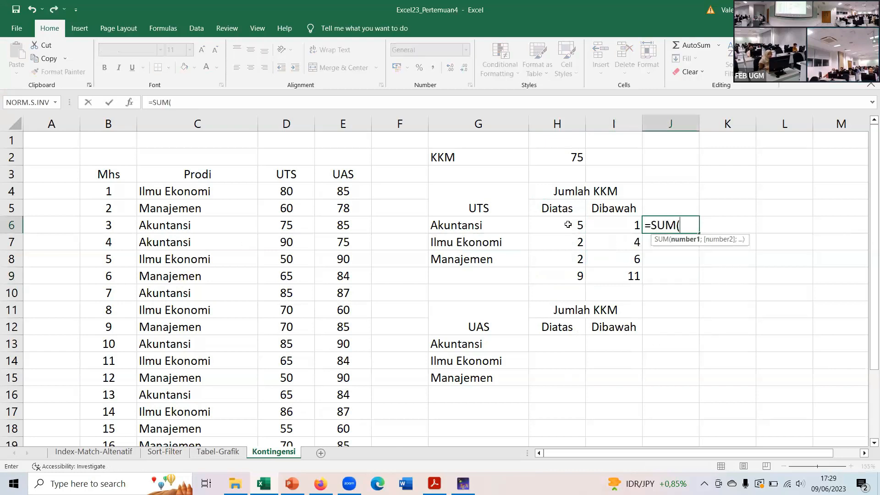
left_click_drag(568, 224, 605, 219)
type(")")
key("Return")
left_click(687, 228)
left_click_drag(700, 231, 675, 270)
Step: Add a grand total of the row totals in J9 with =SUM(J6:J8)
left_click(672, 281)
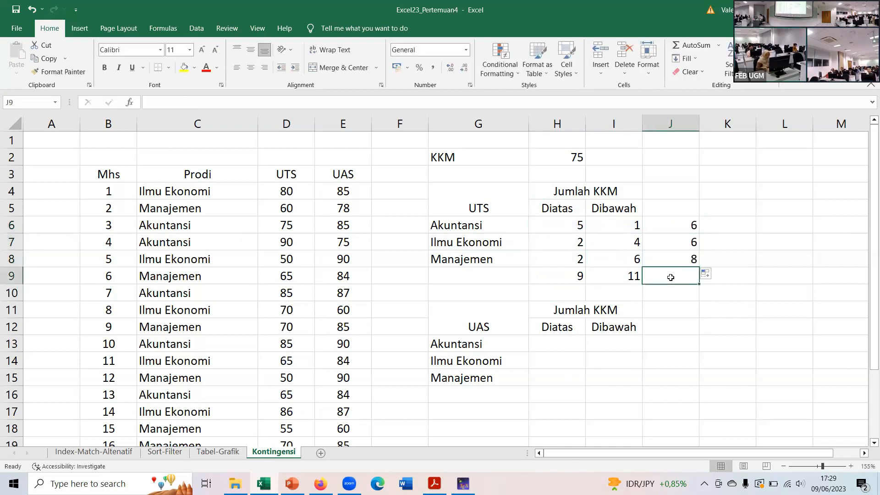
type("=SUM(")
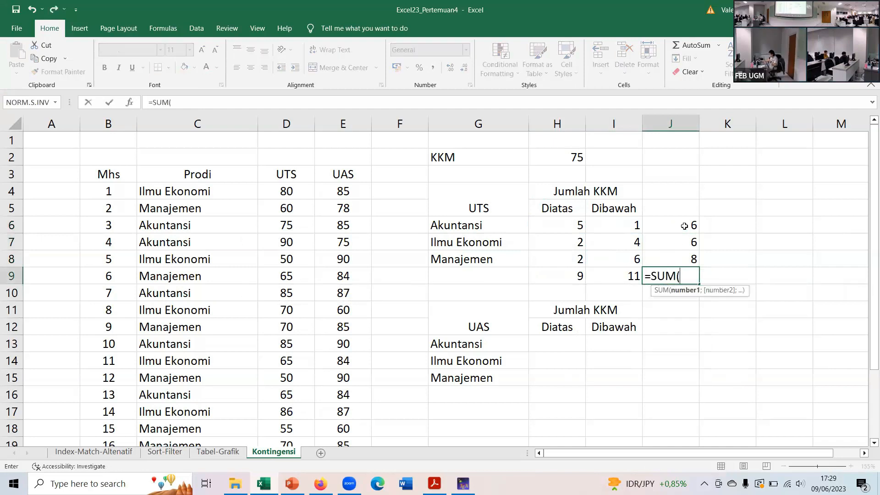
left_click_drag(684, 226, 684, 251)
type(")")
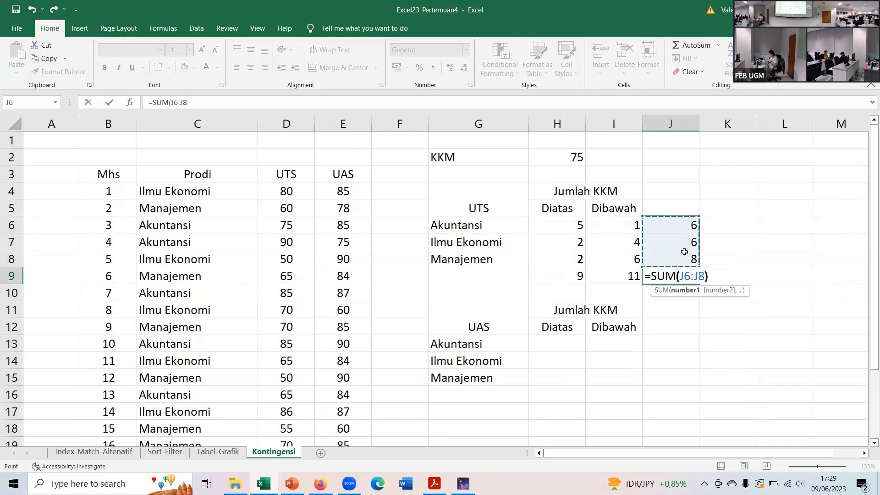
key("Return")
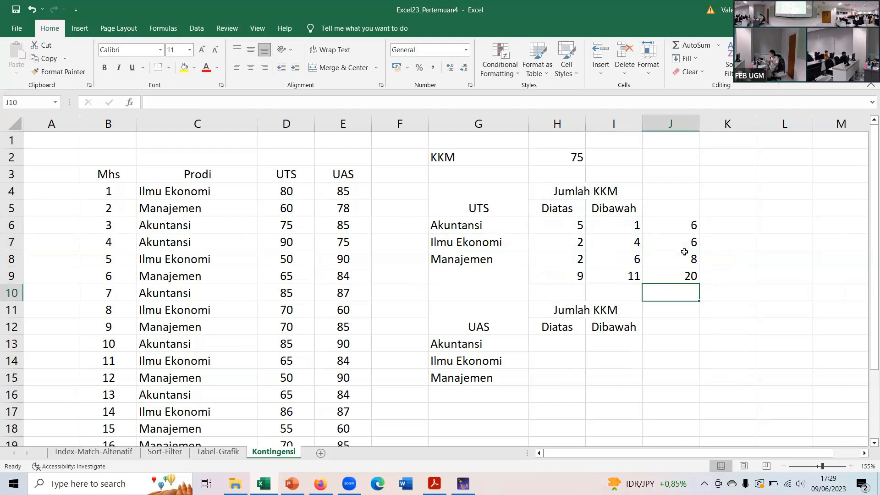
Step: Review the row total formula in J6 and the COUNTIFS formulas for Akuntansi in H6 and I6
key("Up")
key("Up")
key("Up")
key("Up")
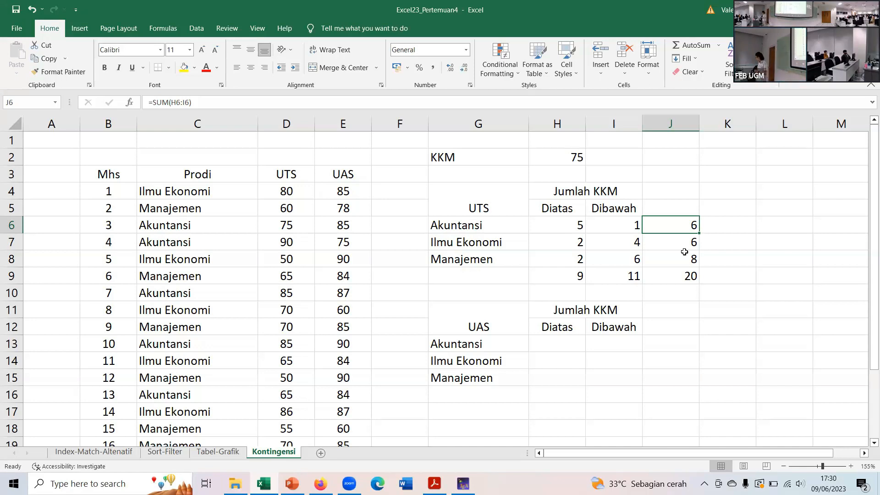
left_click(577, 225)
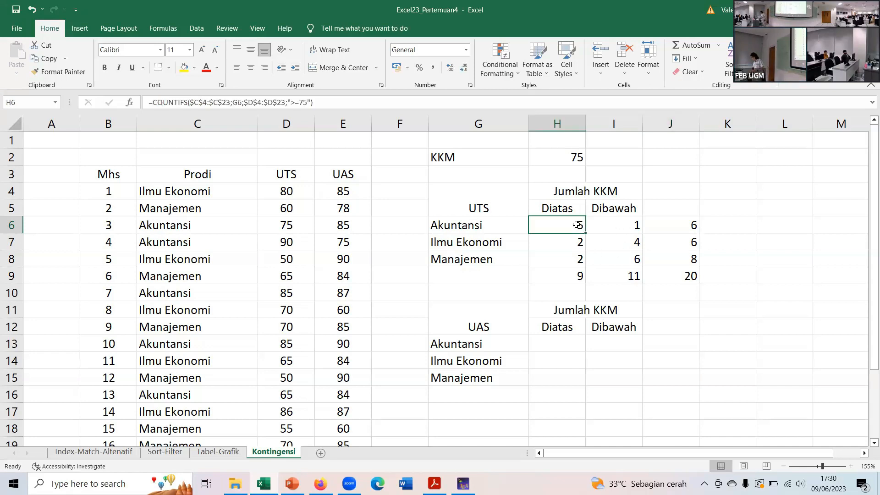
double_click(577, 224)
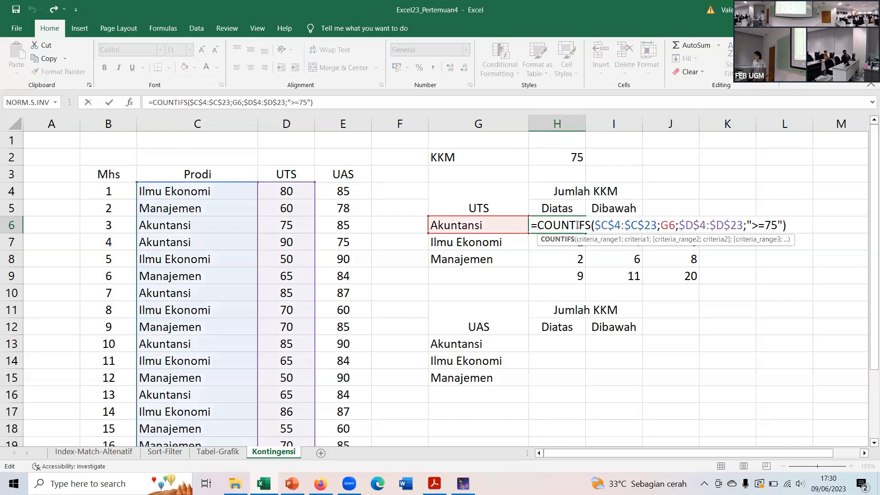
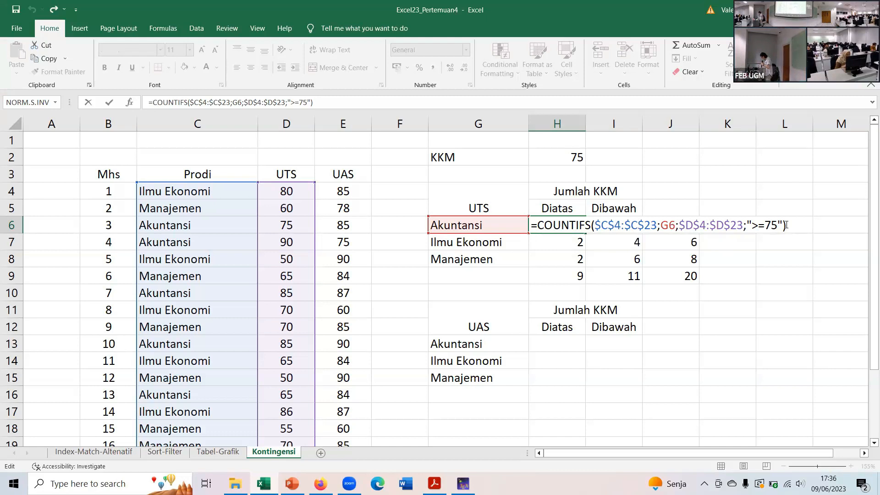
key("Return")
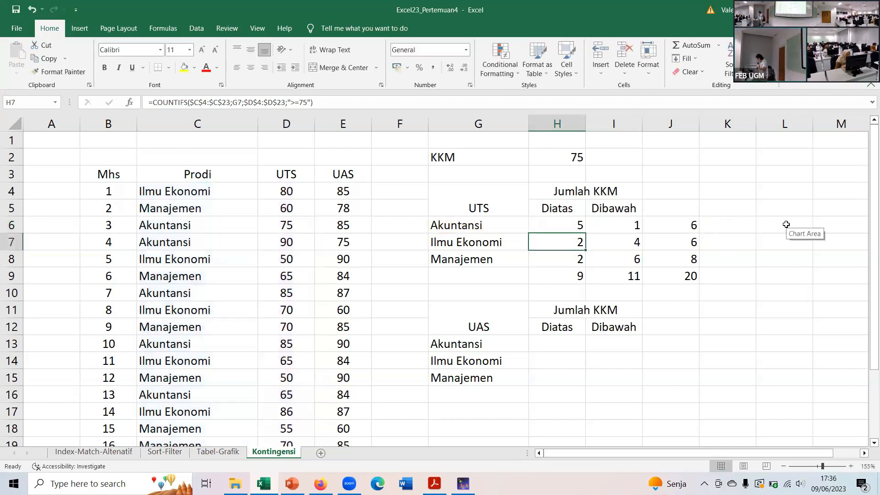
key("Right")
key("Up")
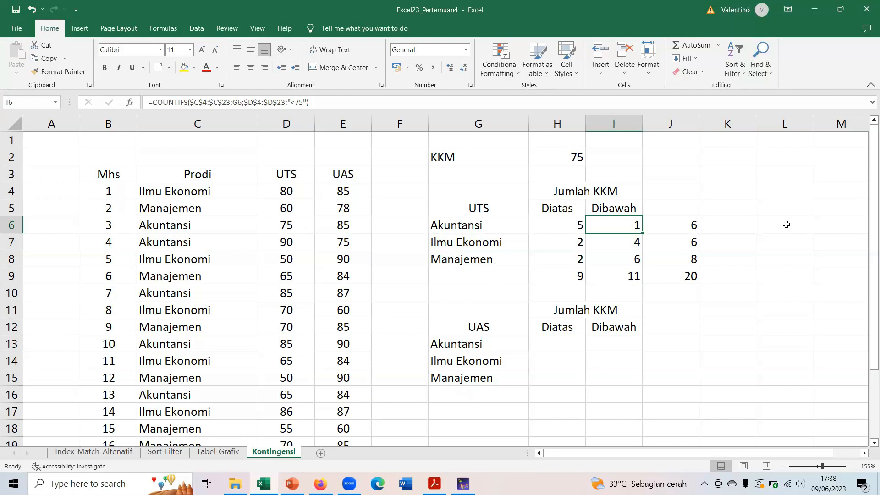
left_click(484, 412)
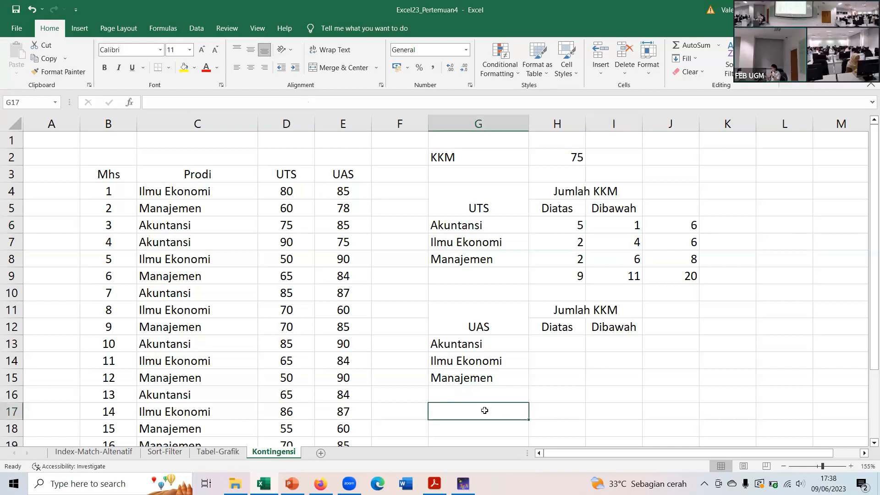
Step: Copy the student table B3:E23 into the online Book.xlsx workbook in Firefox at C55 and widen column D to fit the Prodi names
left_click_drag(114, 176, 329, 393)
key("ctrl+c")
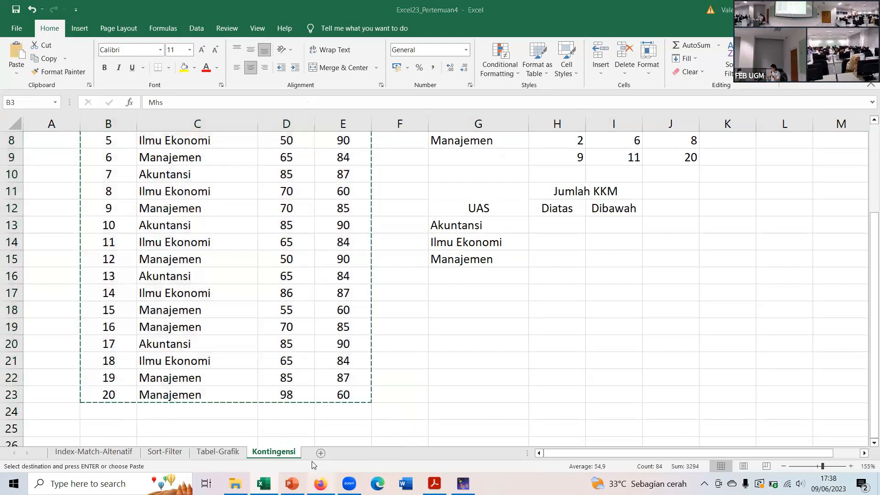
left_click(320, 484)
scroll(183, 377, "down", 10)
scroll(158, 341, "down", 6)
left_click(135, 273)
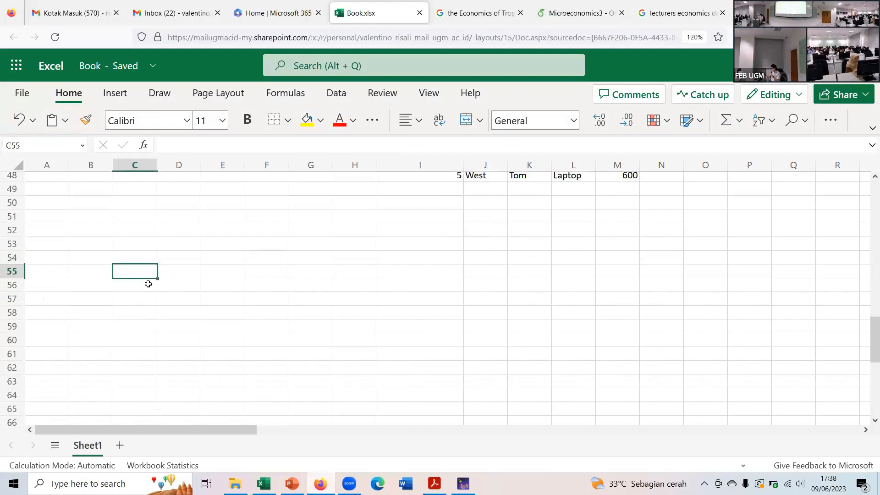
key("ctrl+v")
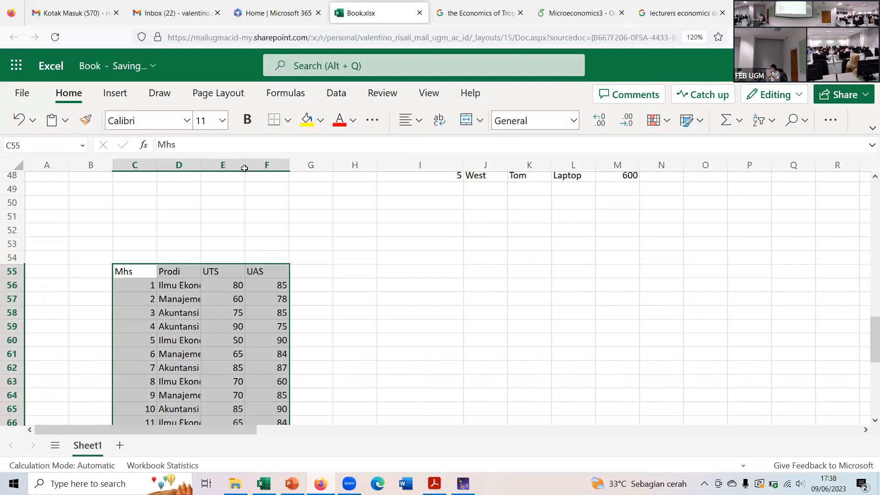
left_click_drag(200, 165, 238, 166)
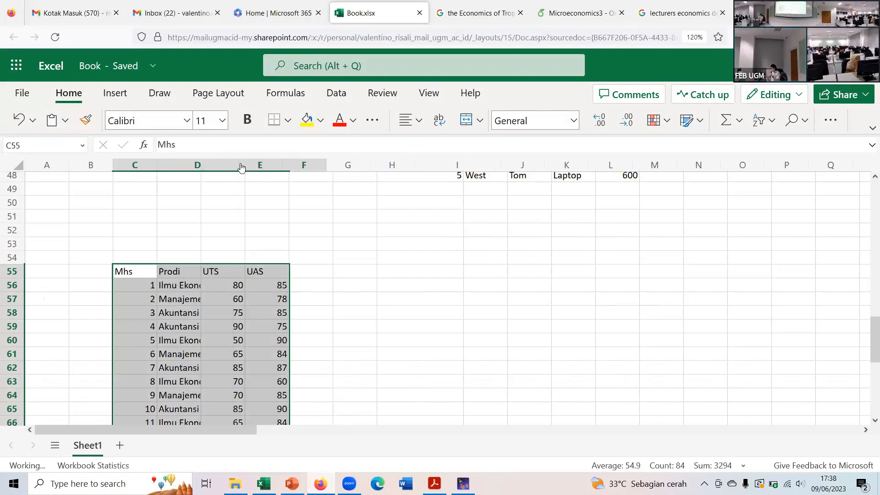
Step: Begin a FILTER formula in H55 with the student data C56:F75 as the array and open a parenthesis for the include condition
left_click(398, 275)
type("=FILTER(")
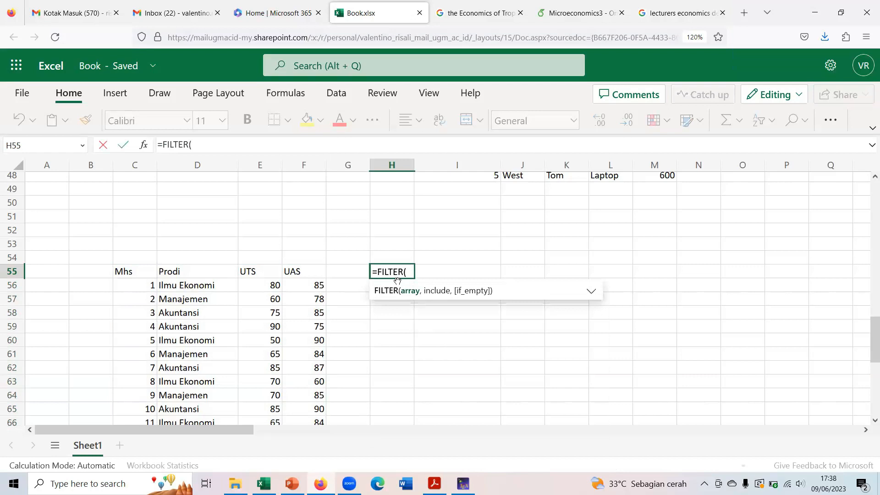
left_click_drag(136, 284, 289, 401)
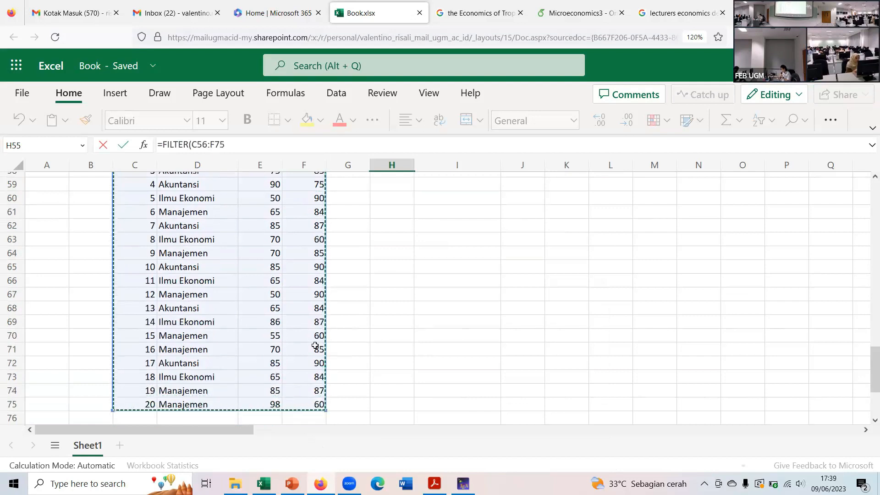
scroll(325, 328, "up", 3)
scroll(324, 328, "up", 4)
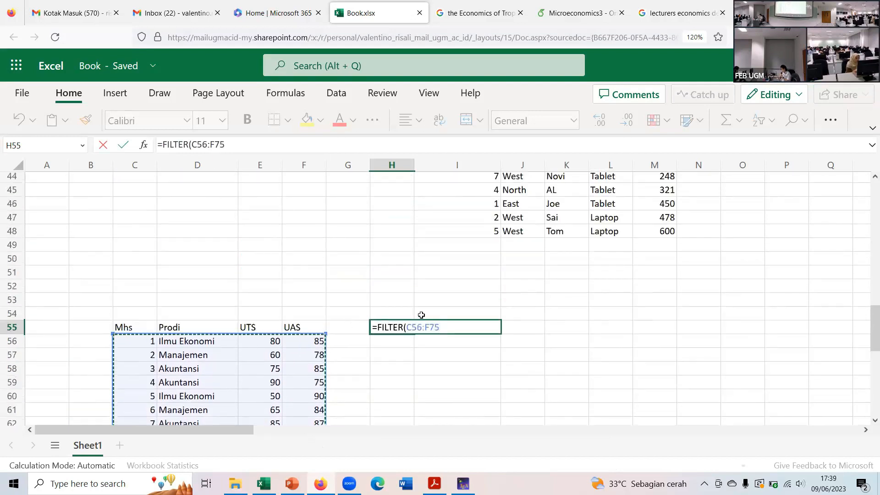
type(",(")
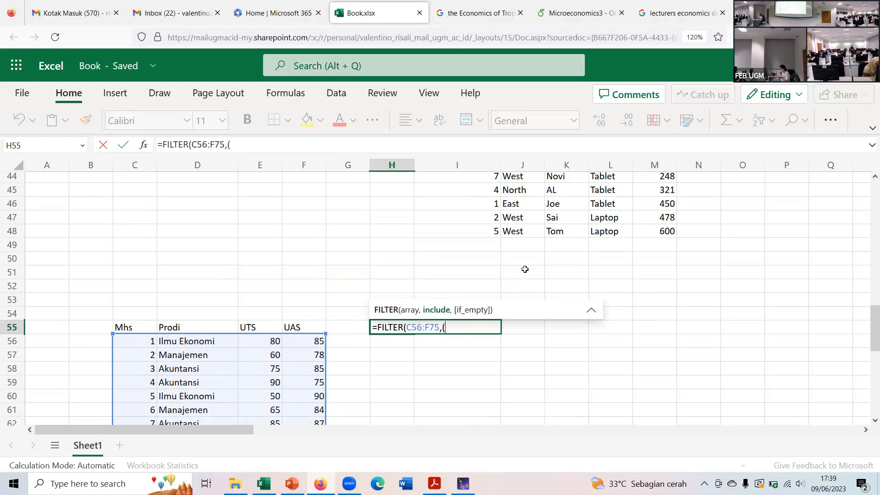
scroll(532, 269, "up", 11)
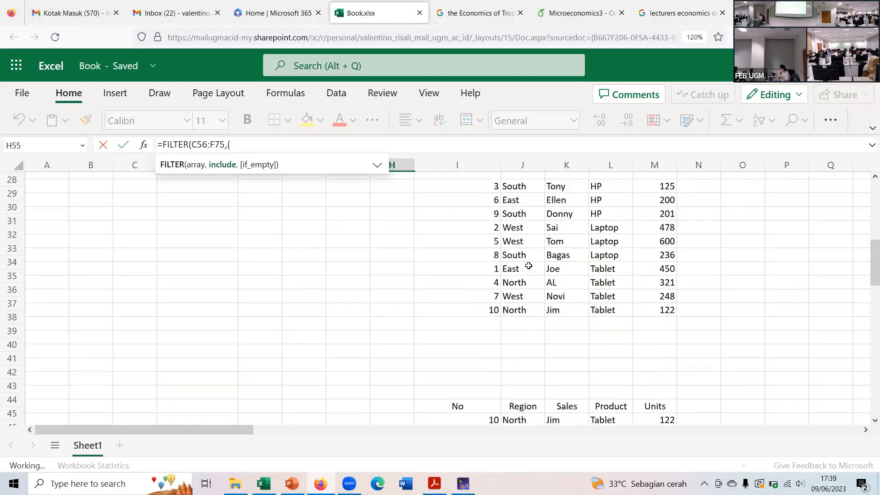
left_click(487, 336)
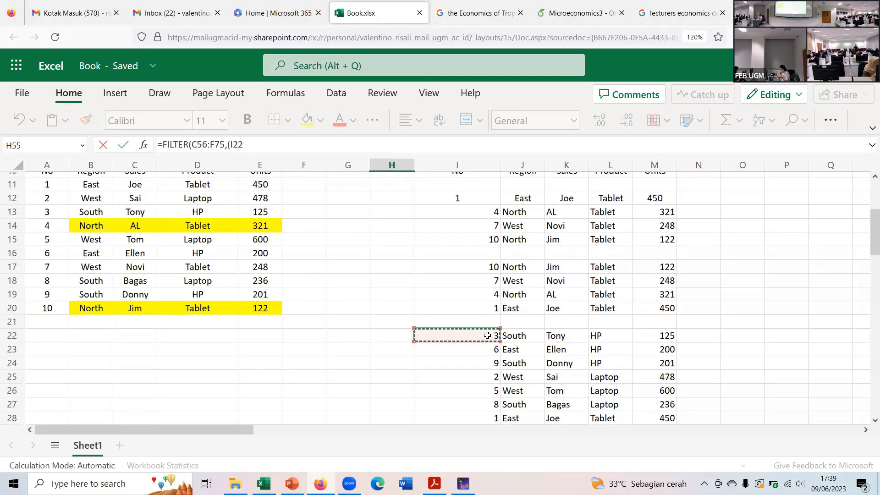
scroll(465, 350, "down", 5)
scroll(465, 350, "down", 8)
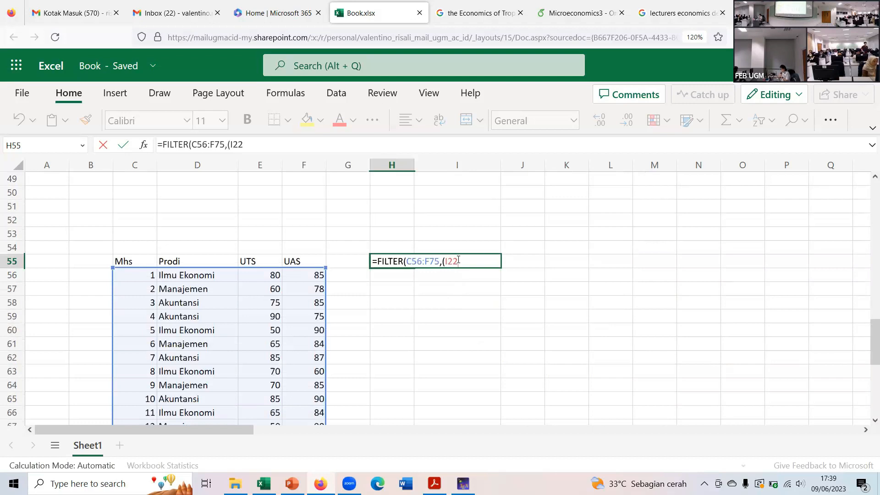
key("BackSpace")
key("BackSpace")
key("BackSpace")
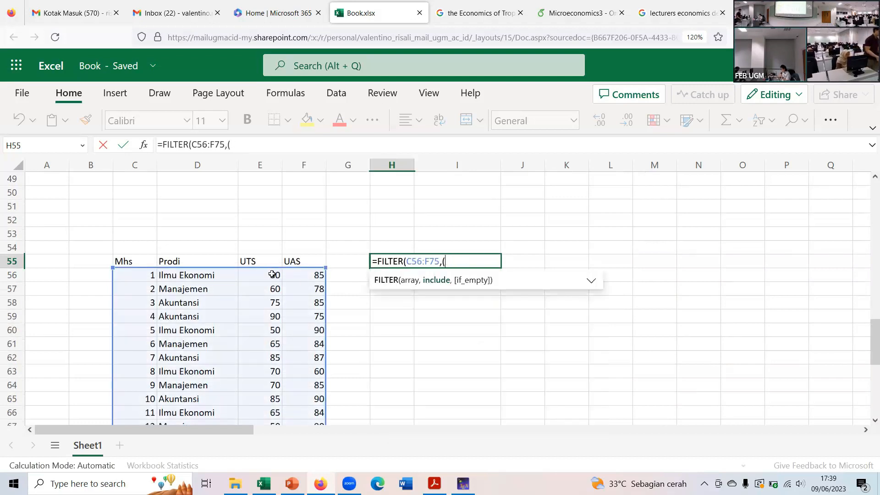
Step: Complete the H55 FILTER formula with the UTS condition (E56:E75>=75) and " " as the if-empty value
left_click_drag(272, 275, 265, 362)
scroll(321, 344, "up", 7)
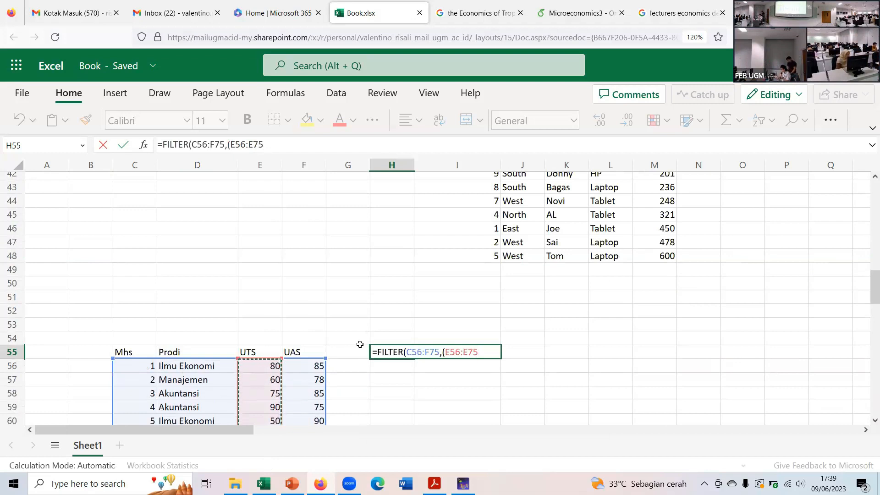
type(">=75)")
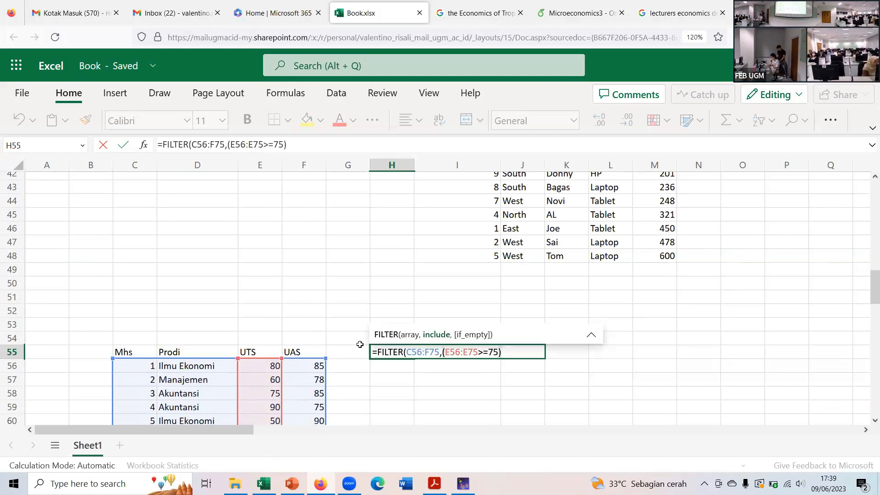
type(",")
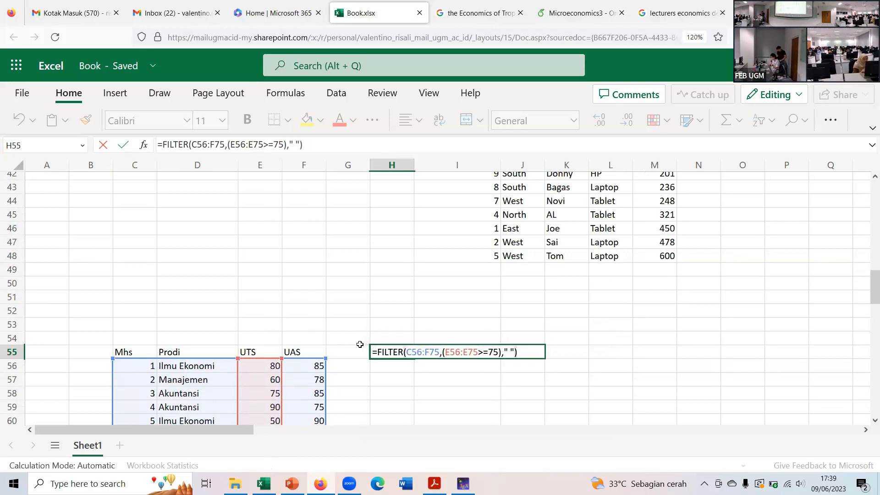
key("Return")
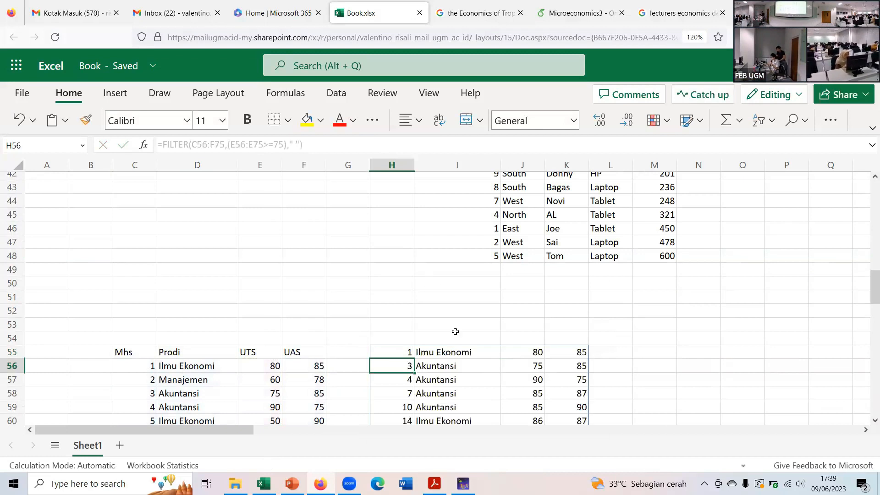
scroll(504, 367, "down", 2)
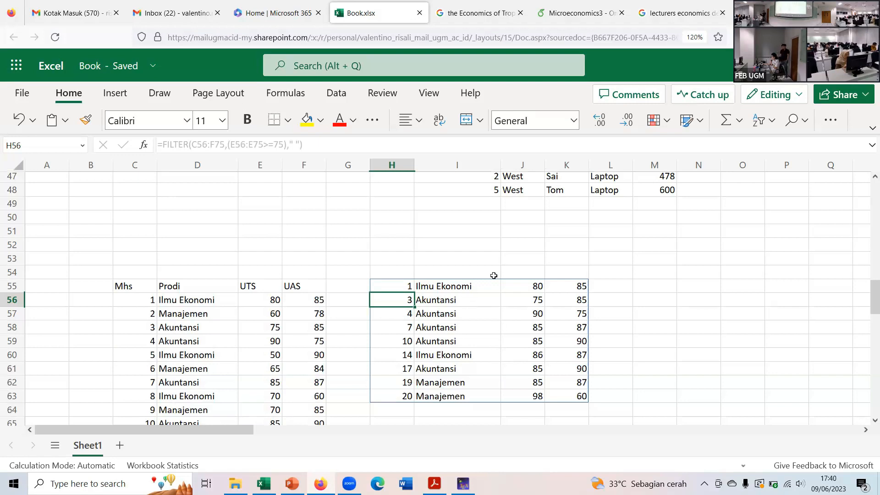
left_click(408, 285)
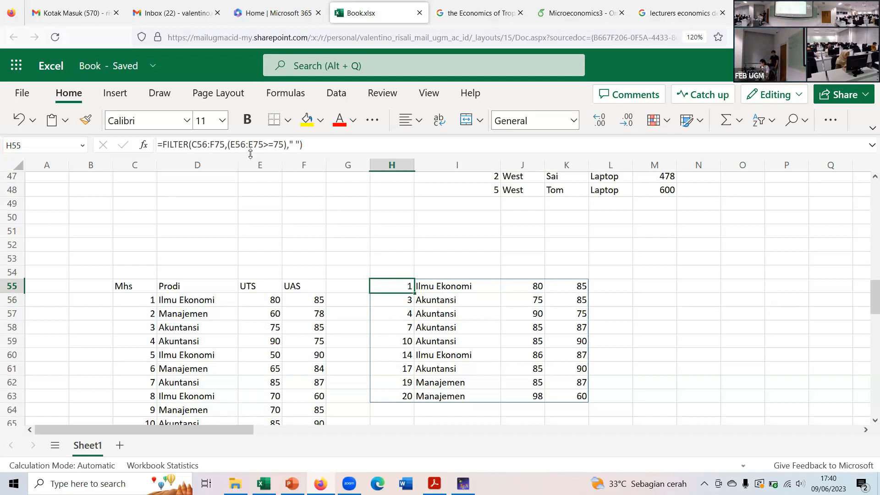
Step: In the H55 FILTER formula, open a parenthesized Prodi condition on D56:D75 ahead of the UTS condition
left_click(228, 143)
key("BackSpace")
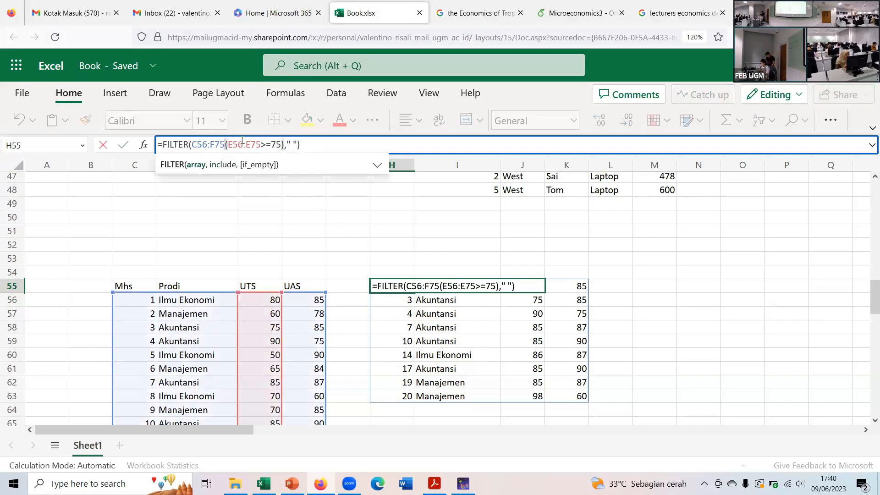
type("*")
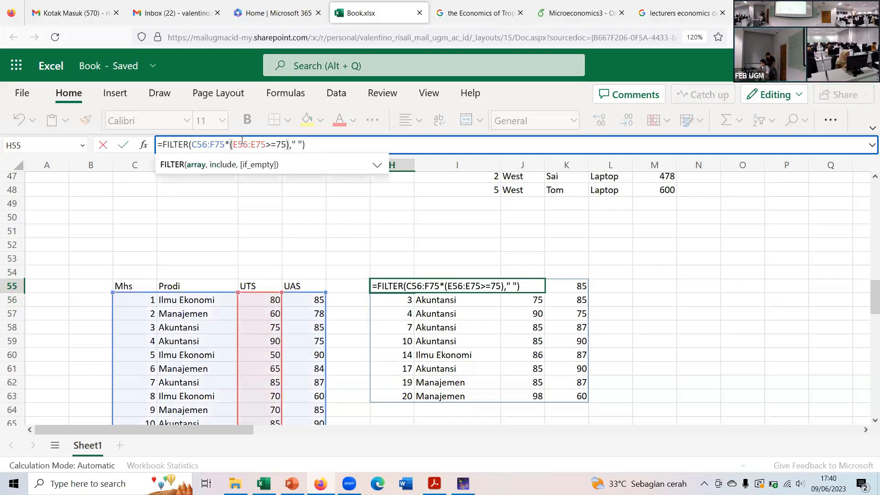
key("BackSpace")
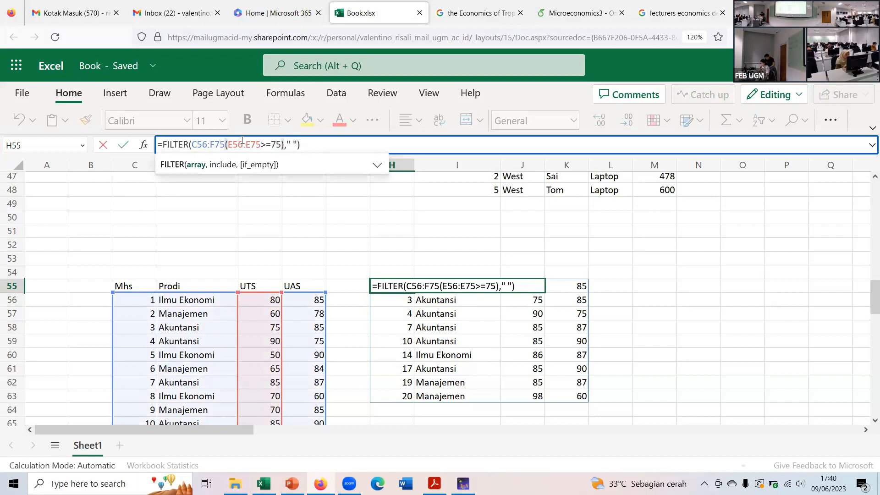
type(";")
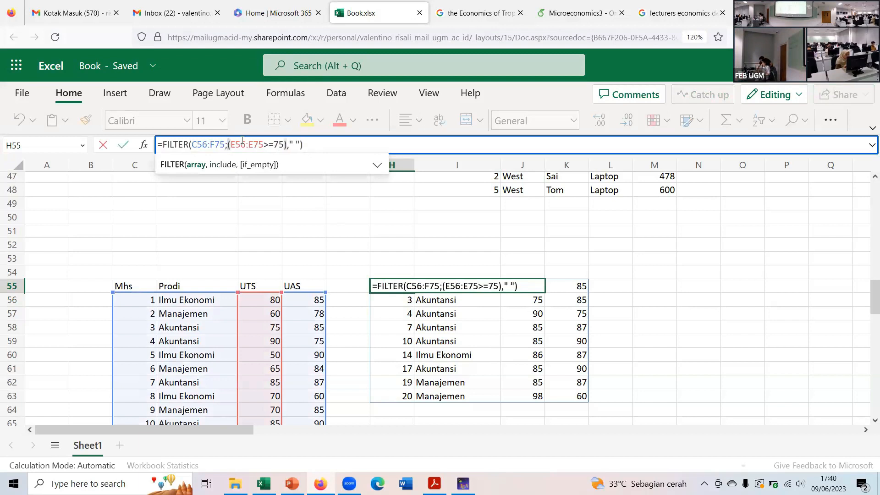
key("BackSpace")
type(",(")
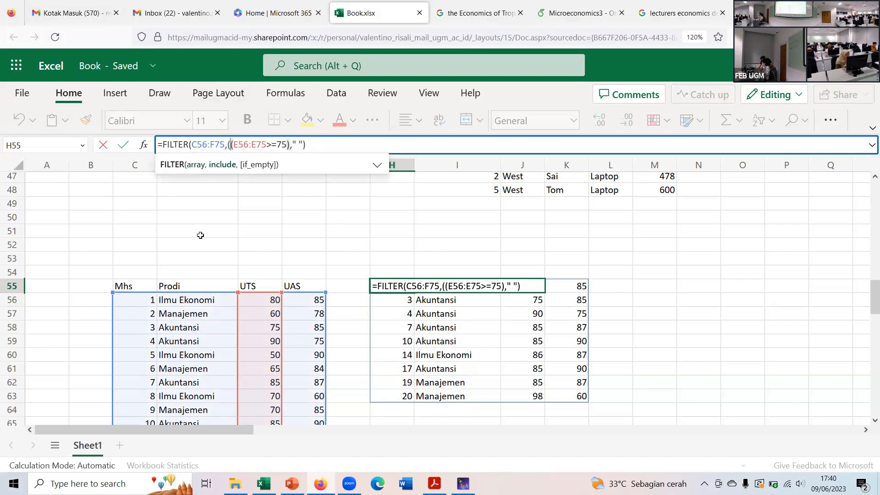
left_click_drag(202, 302, 179, 391)
left_click_drag(188, 358, 186, 351)
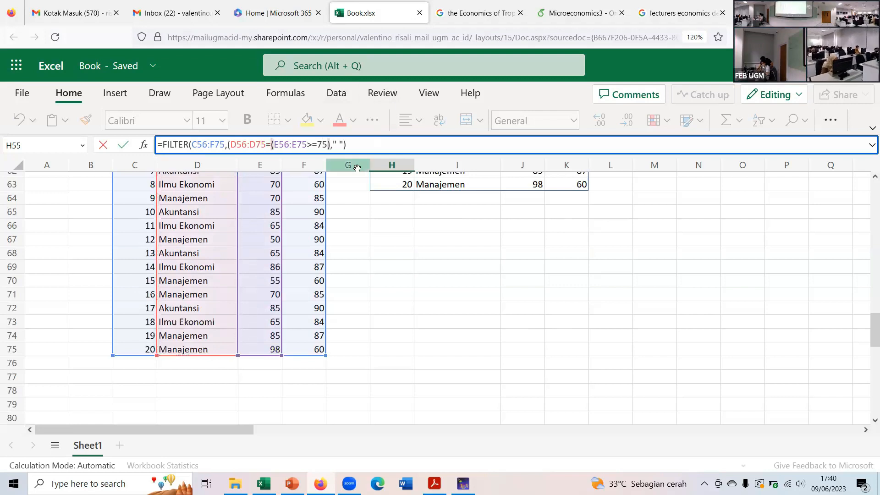
Step: Complete the H55 Prodi condition as (D56:D75="Akuntansi"), multiply it by the UTS condition, and review the resulting formula
type("=")
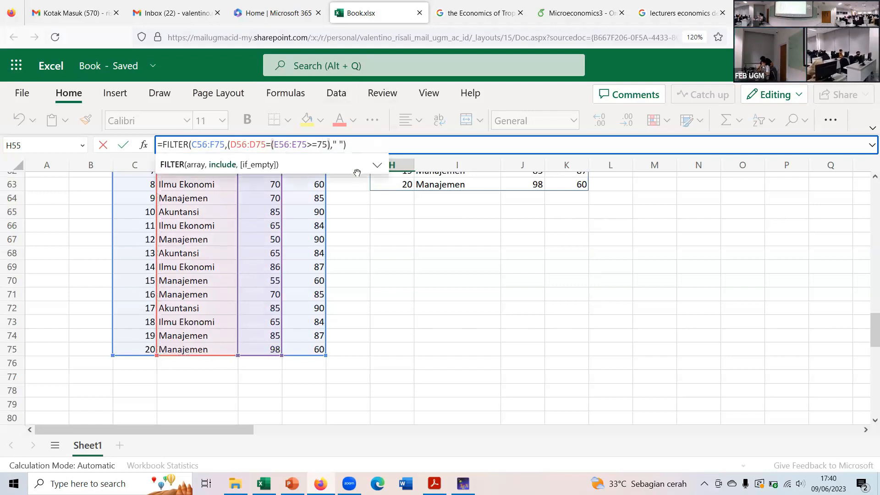
type("\"")
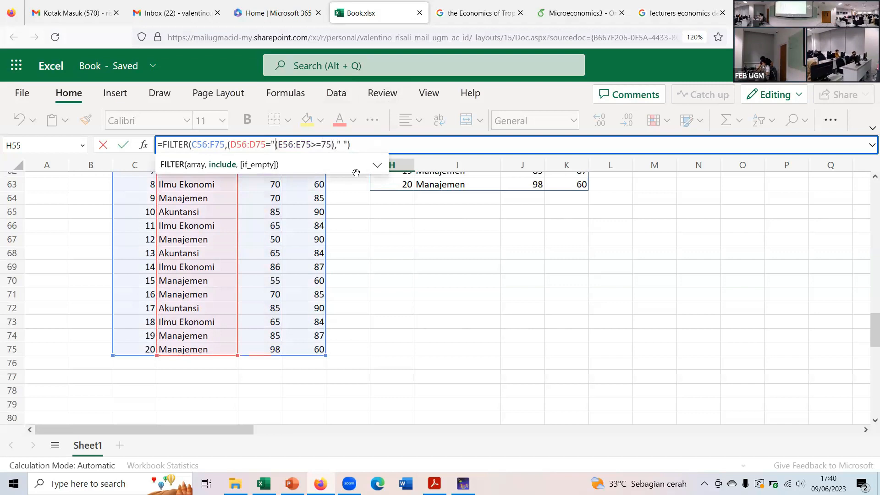
type("Akunt")
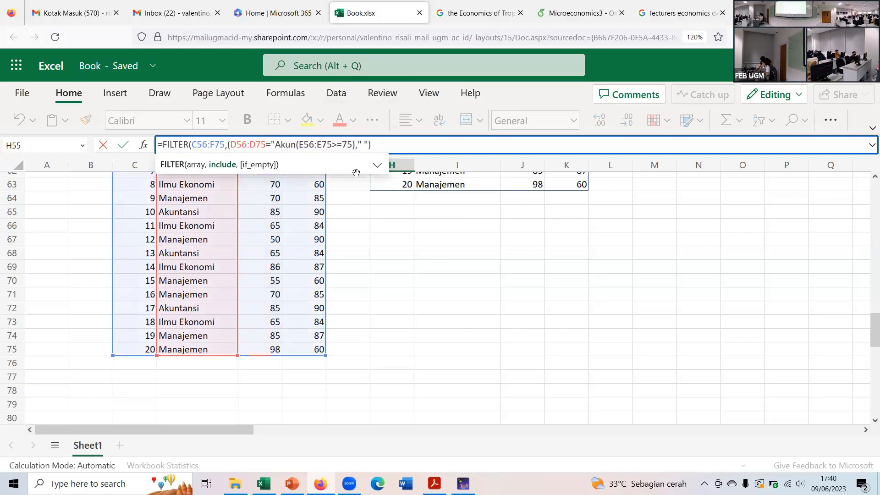
type("ansi")
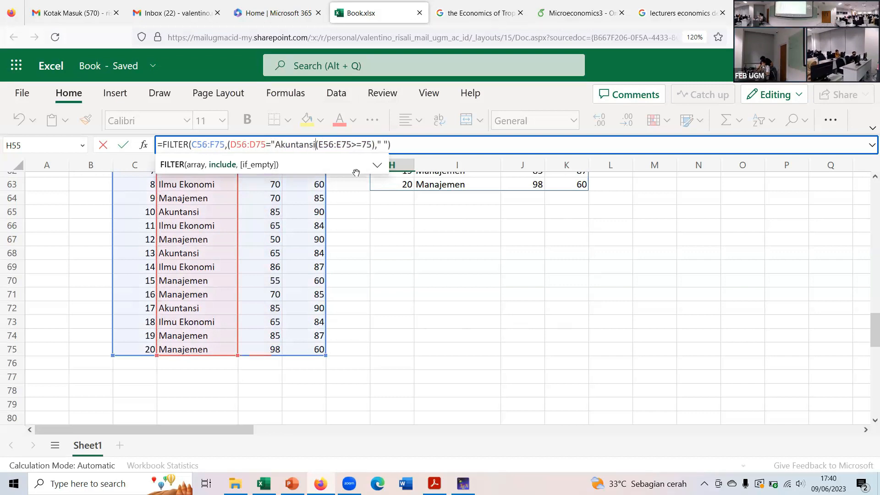
type("\")*")
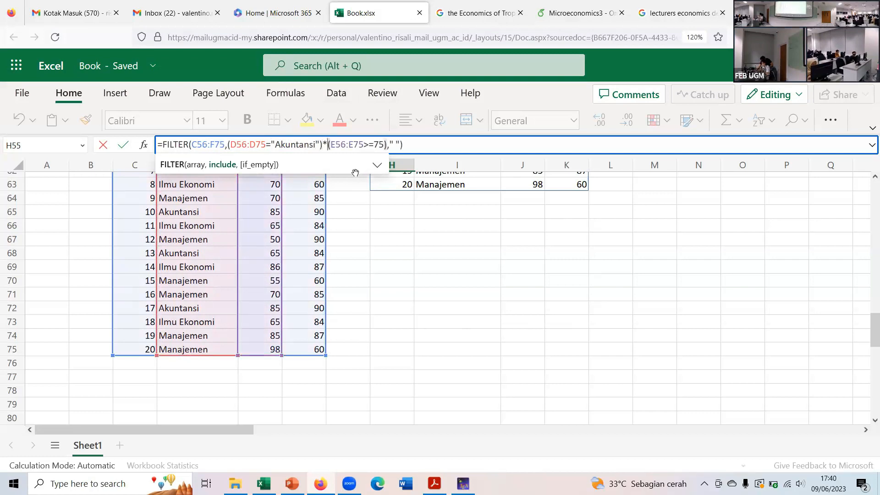
key("Return")
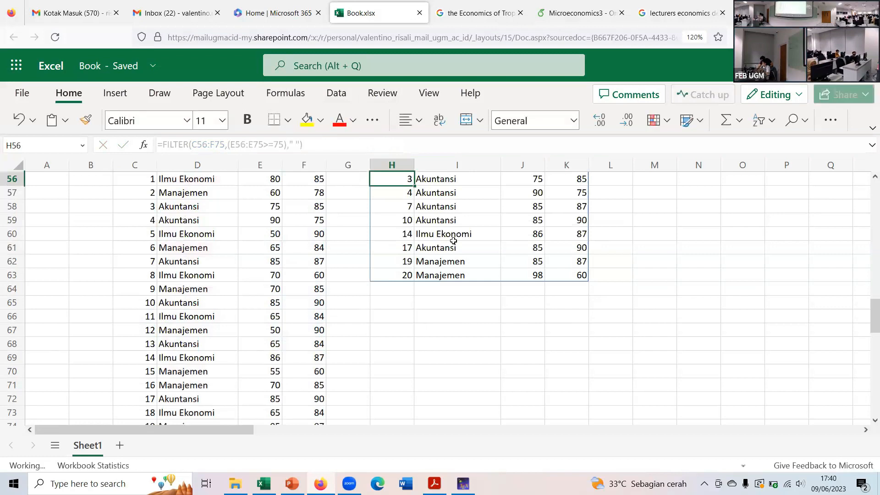
scroll(490, 345, "up", 2)
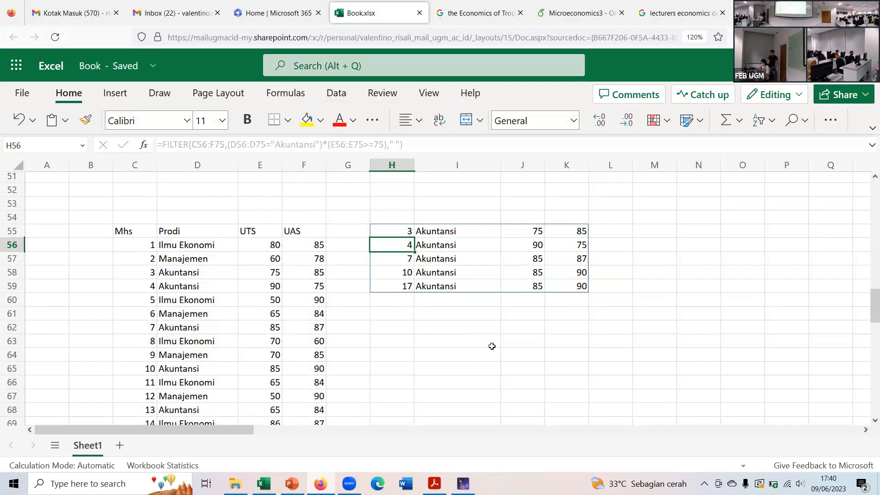
left_click(406, 230)
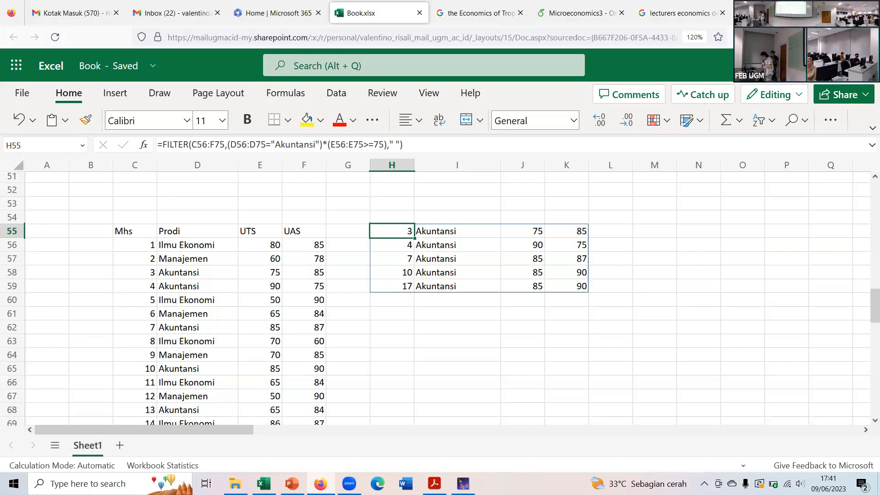
Step: Switch to the Training_Excel23_Pertemuan4 presentation in PowerPoint and show the Soal Tugas slide with the assignment instructions
left_click(292, 484)
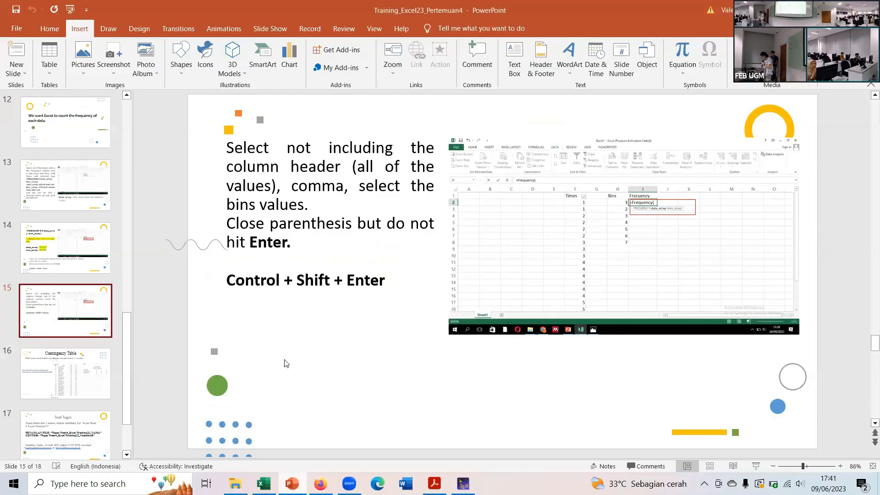
scroll(280, 347, "down", 3)
scroll(279, 347, "up", 1)
scroll(280, 347, "up", 1)
scroll(280, 347, "down", 1)
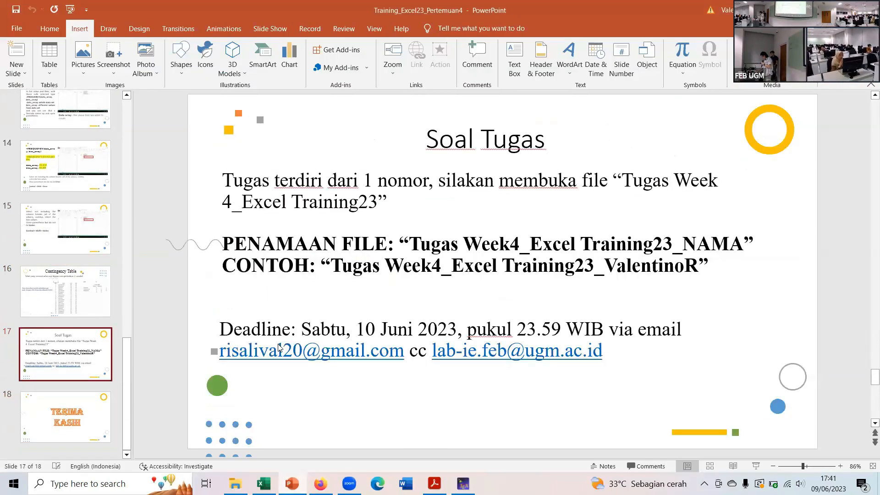